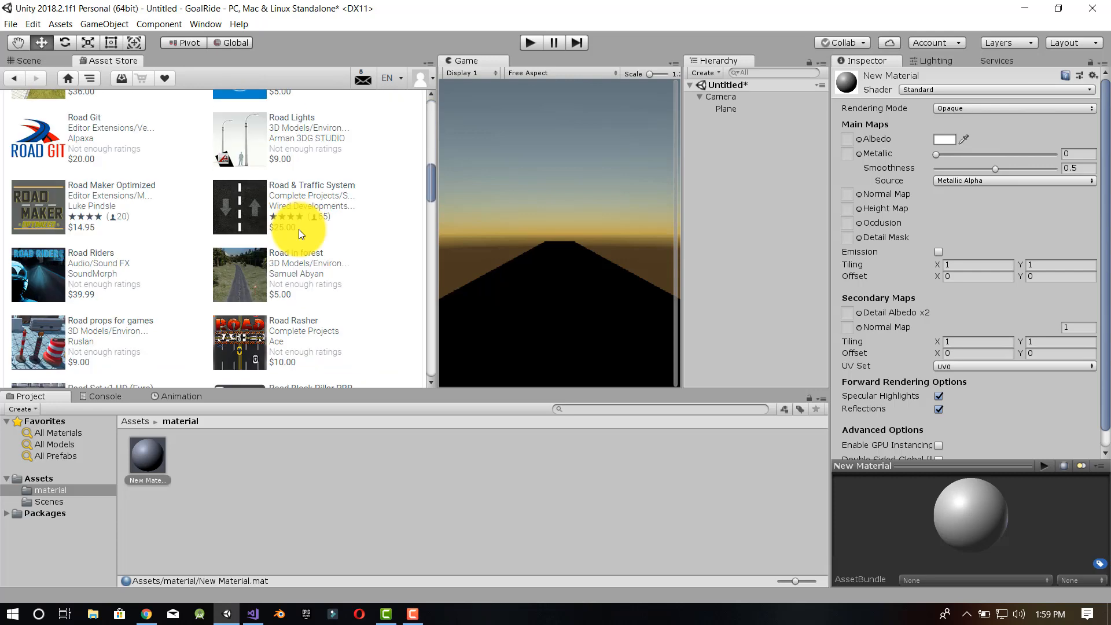
# - Look through the Asset Store's road results and narrow the search by adding the term "free"
pyautogui.scroll(3, 299, 233)
pyautogui.scroll(-20, 298, 233)
pyautogui.scroll(20, 299, 230)
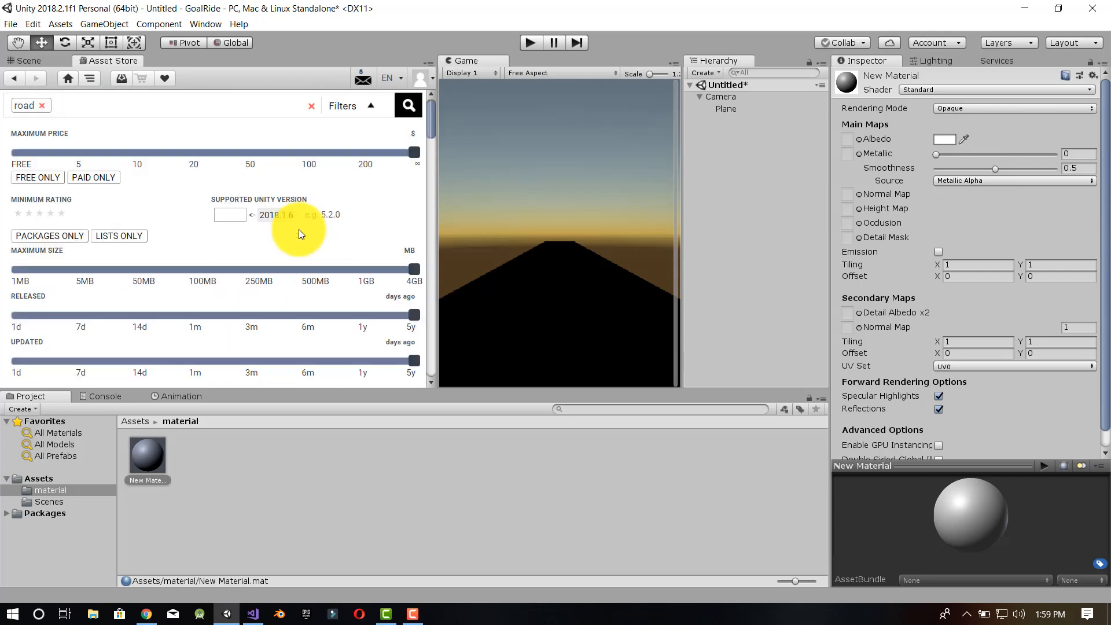
pyautogui.click(175, 110)
pyautogui.write('free')
pyautogui.press('Return')
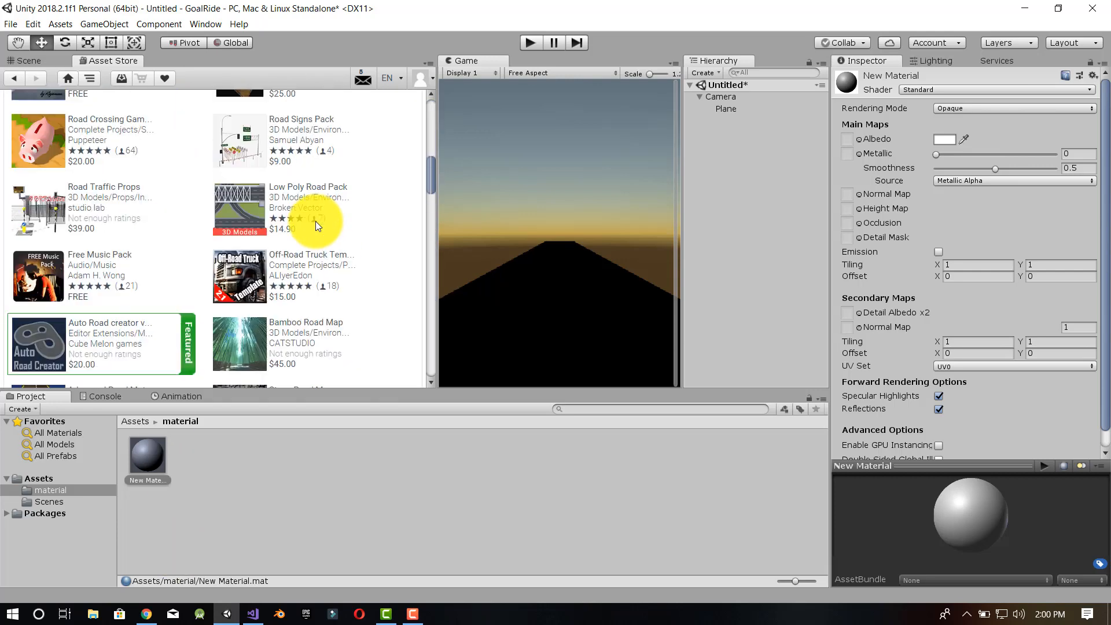
# - Open the free asset Kajaman's Roads - Free and import its complete package into the project
pyautogui.click(44, 230)
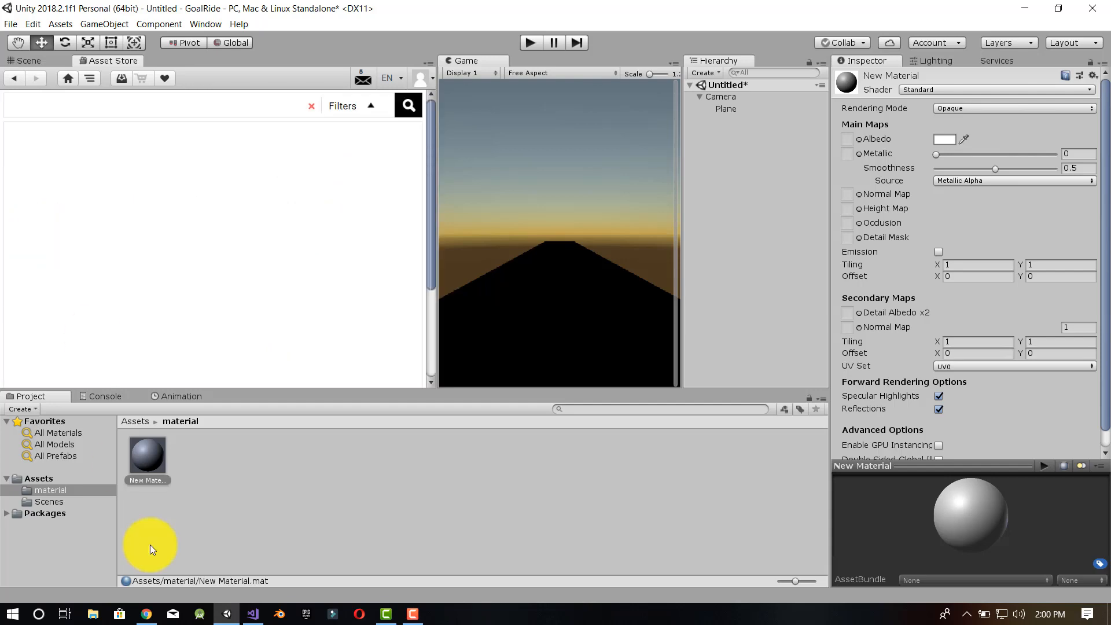
pyautogui.scroll(1, 65, 154)
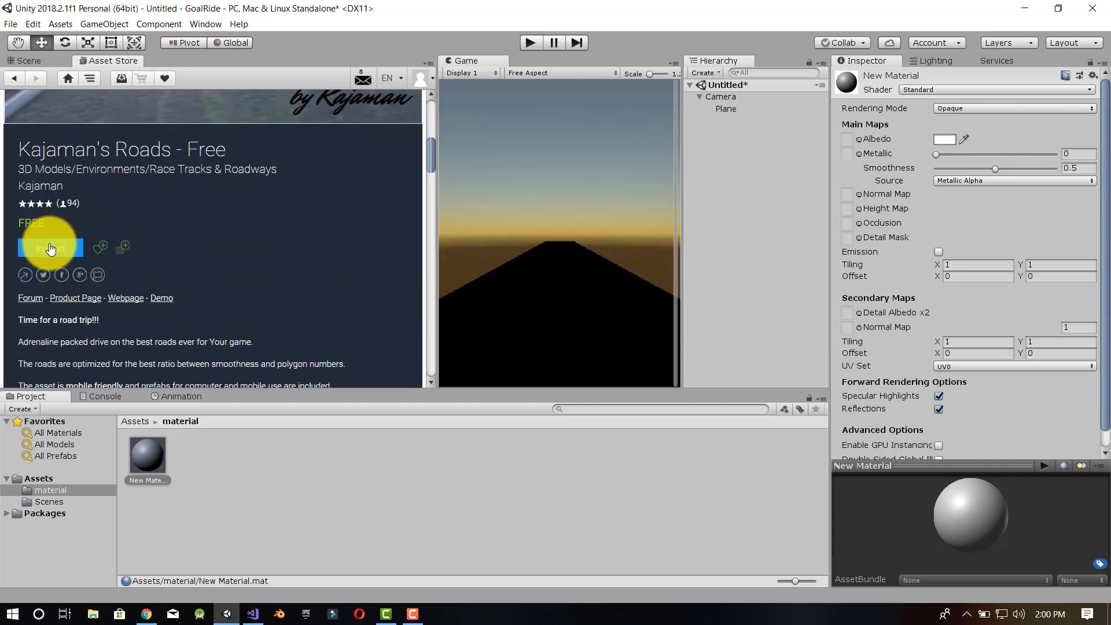
pyautogui.click(50, 248)
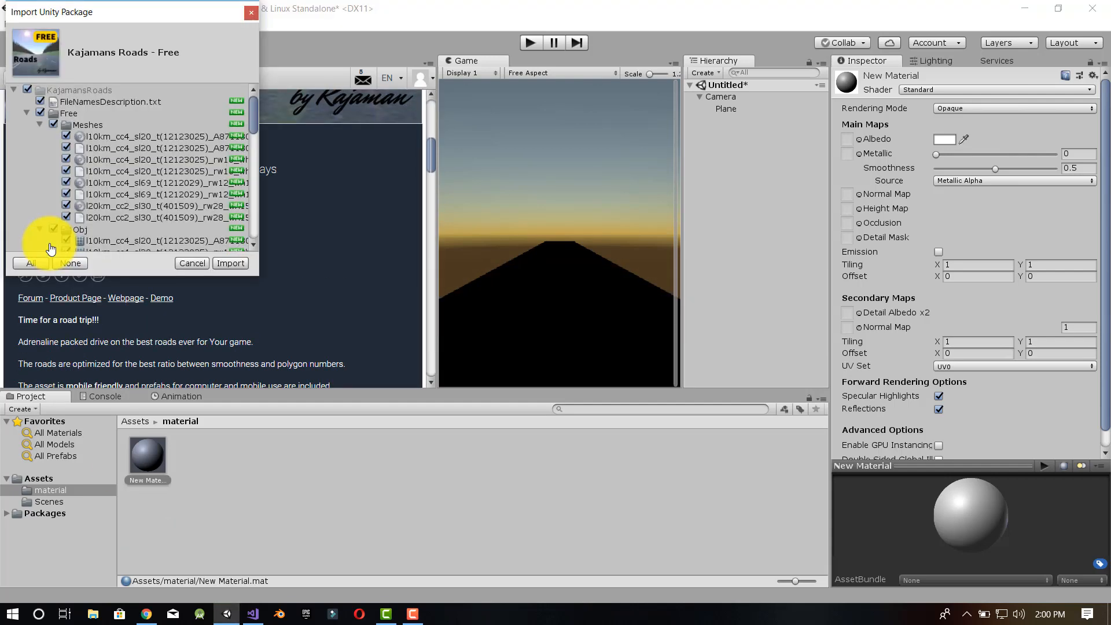
pyautogui.click(230, 263)
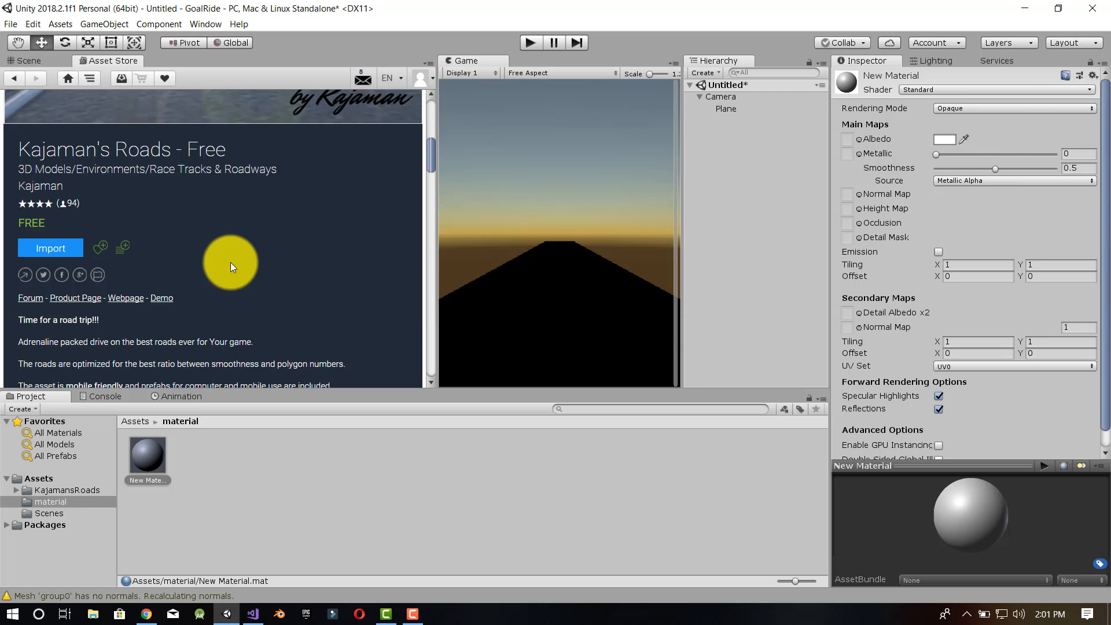
# - Try a guard rail material from the KajamansRoads Materials folder on the road plane in the scene
pyautogui.doubleClick(149, 457)
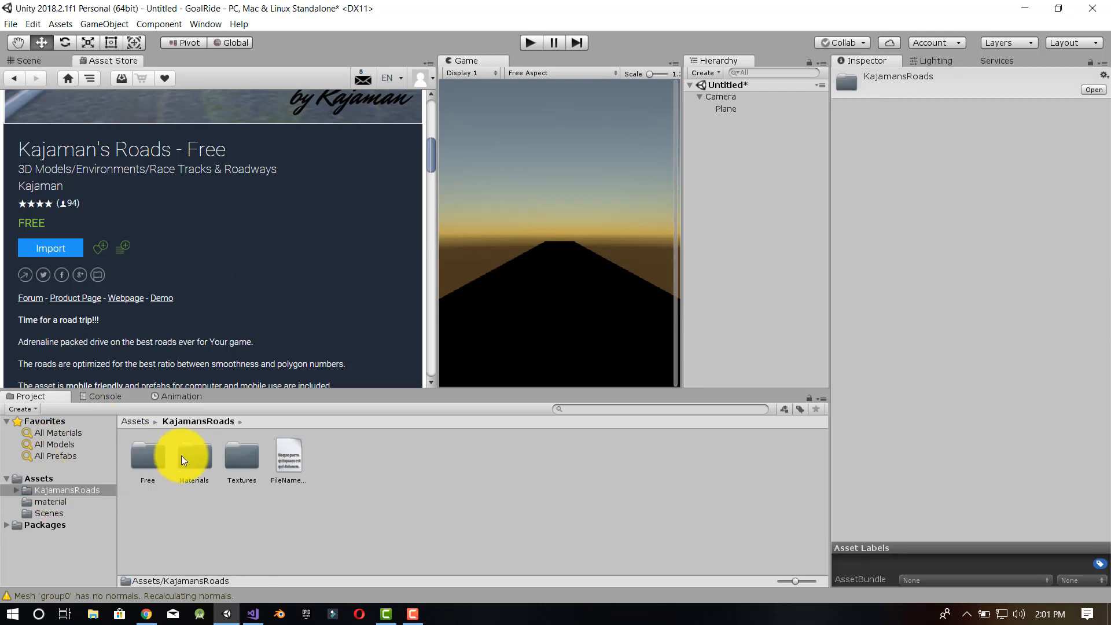
pyautogui.doubleClick(182, 456)
pyautogui.click(26, 60)
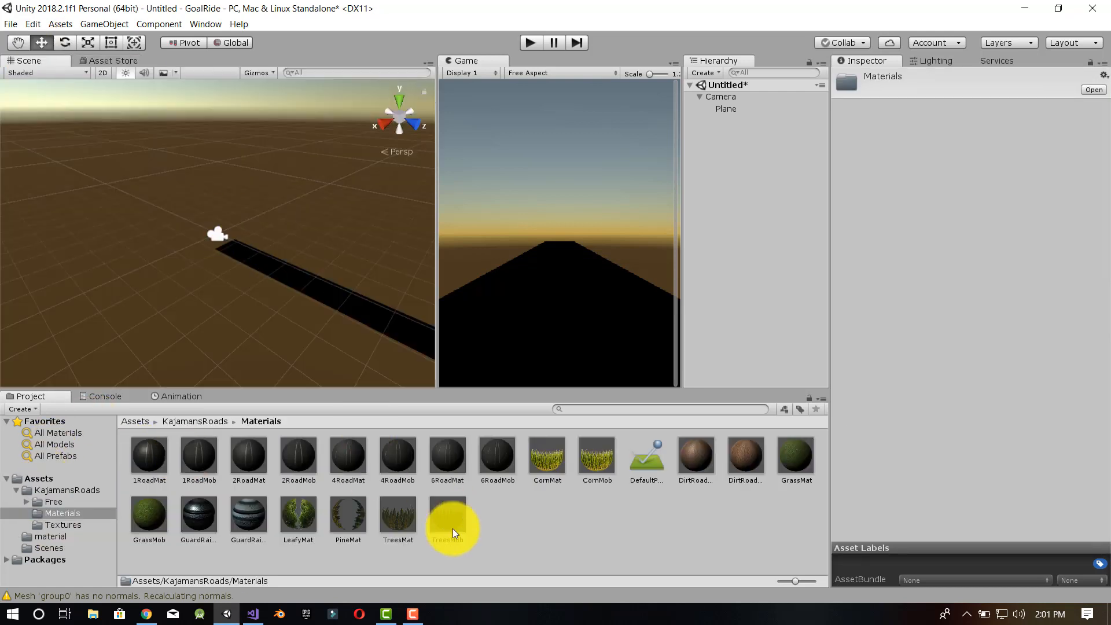
pyautogui.moveTo(248, 516); pyautogui.dragTo(358, 310)
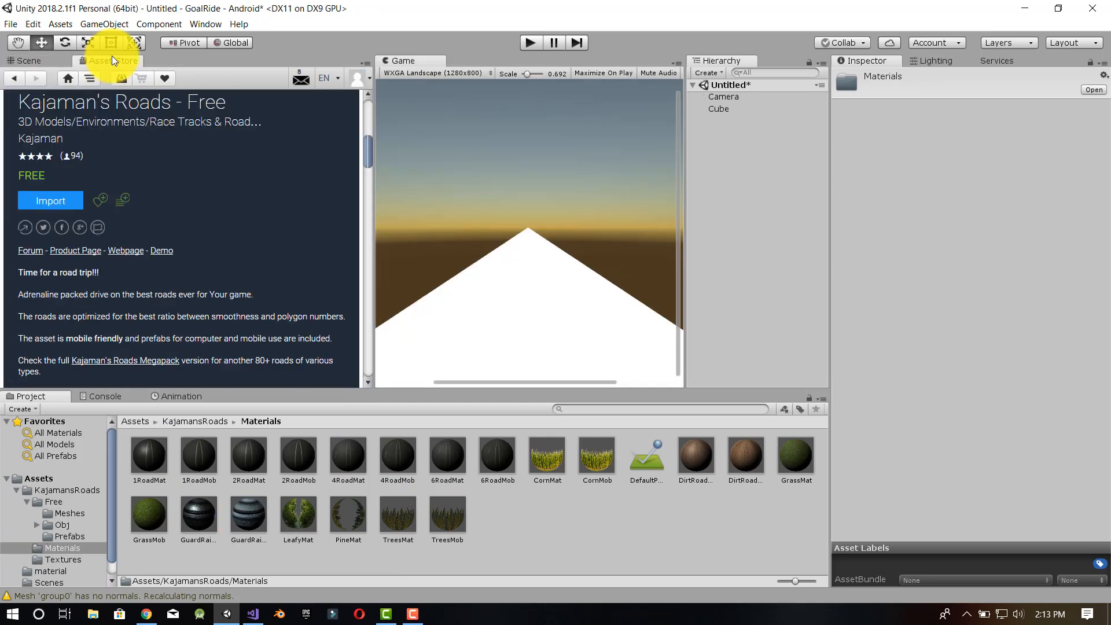
# - Search the Asset Store from its home page with the terms path, 3d, racing and free
pyautogui.click(68, 78)
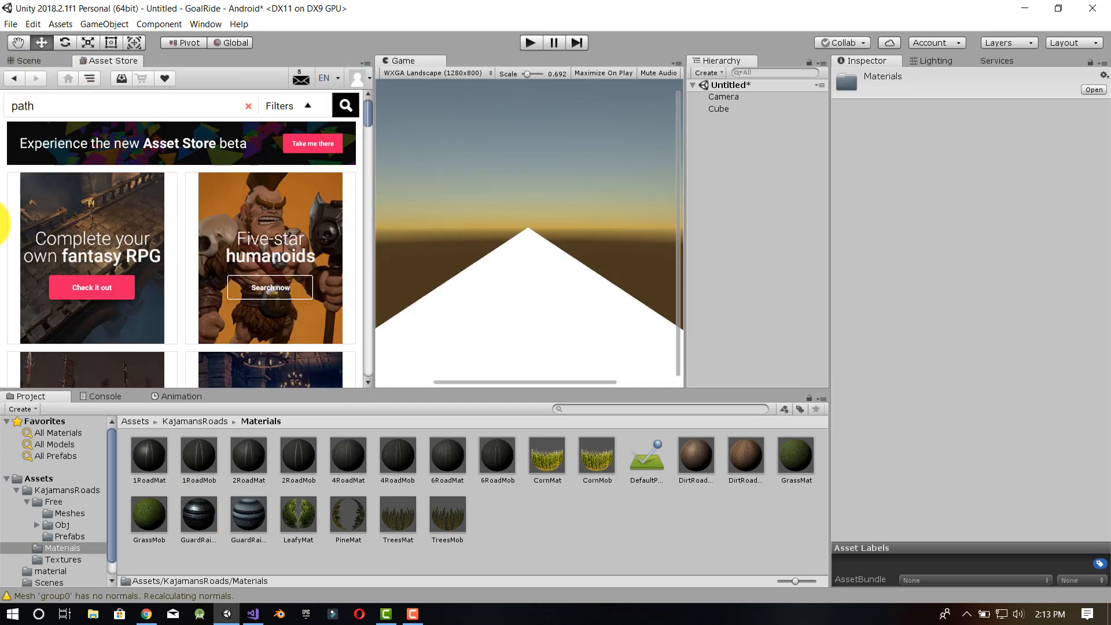
pyautogui.press('Return')
pyautogui.scroll(-5, 148, 202)
pyautogui.scroll(5, 147, 207)
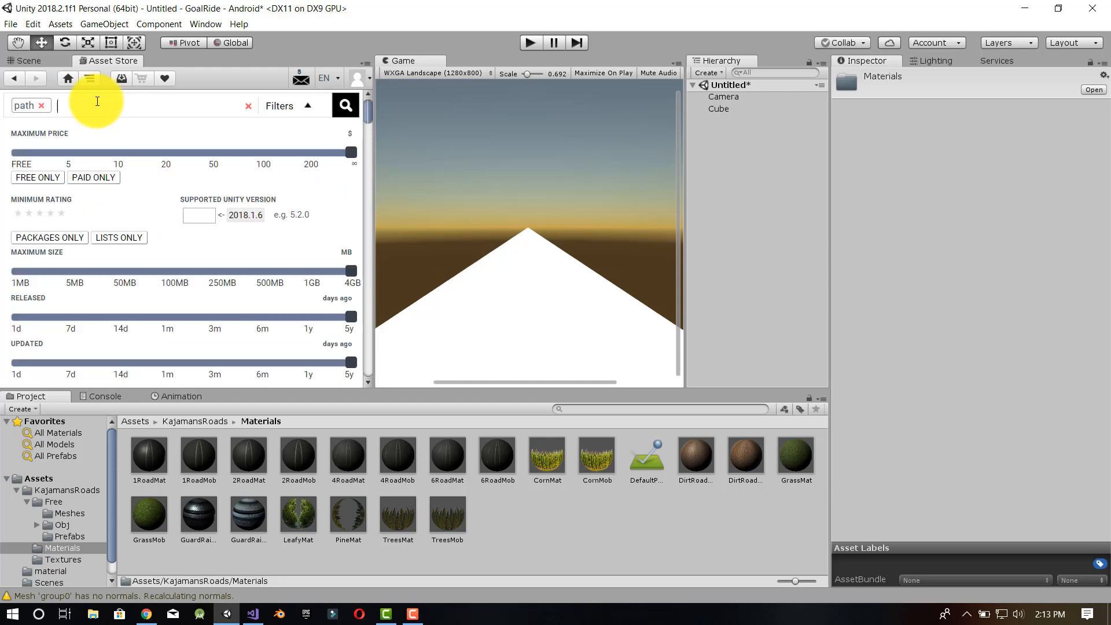
pyautogui.press('Return')
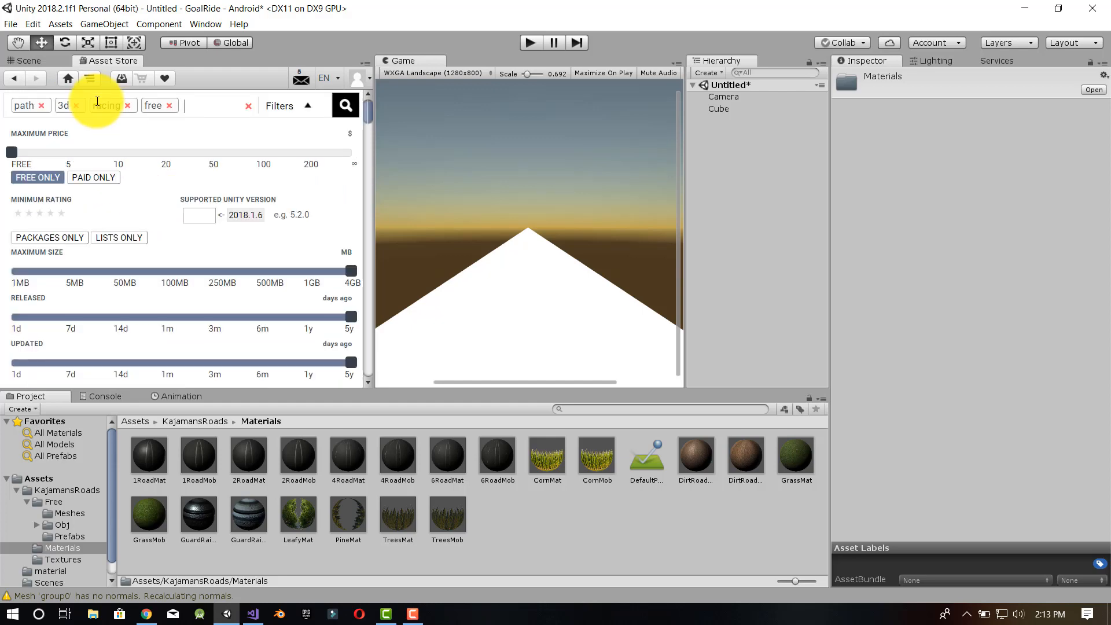
pyautogui.scroll(-5, 182, 233)
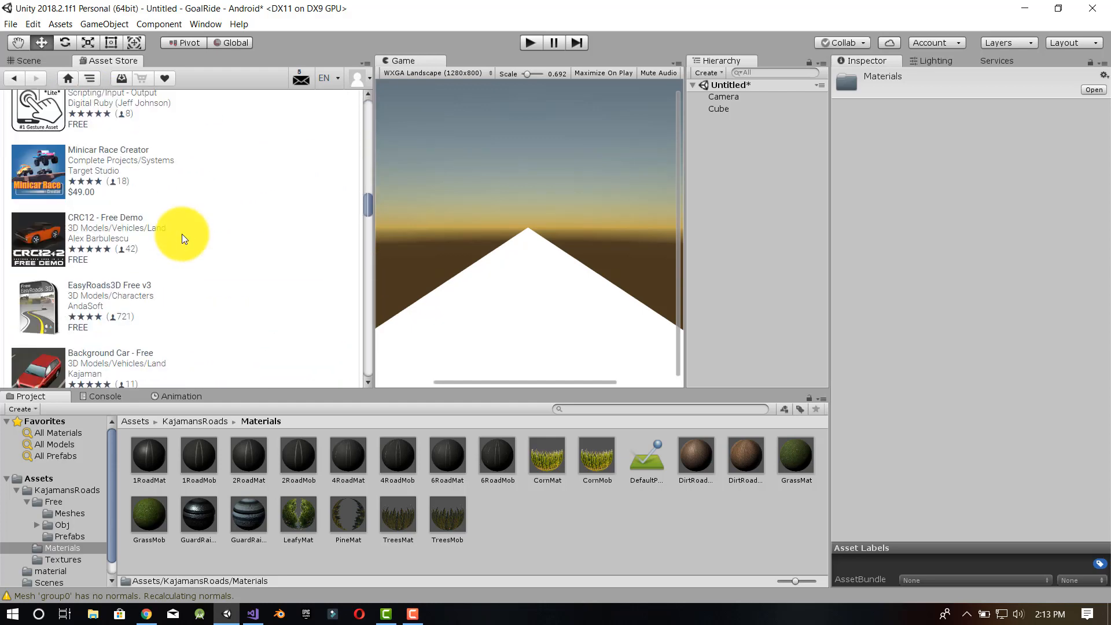
# - Open the EasyRoads3D Free v3 asset and import its package into the project
pyautogui.click(55, 313)
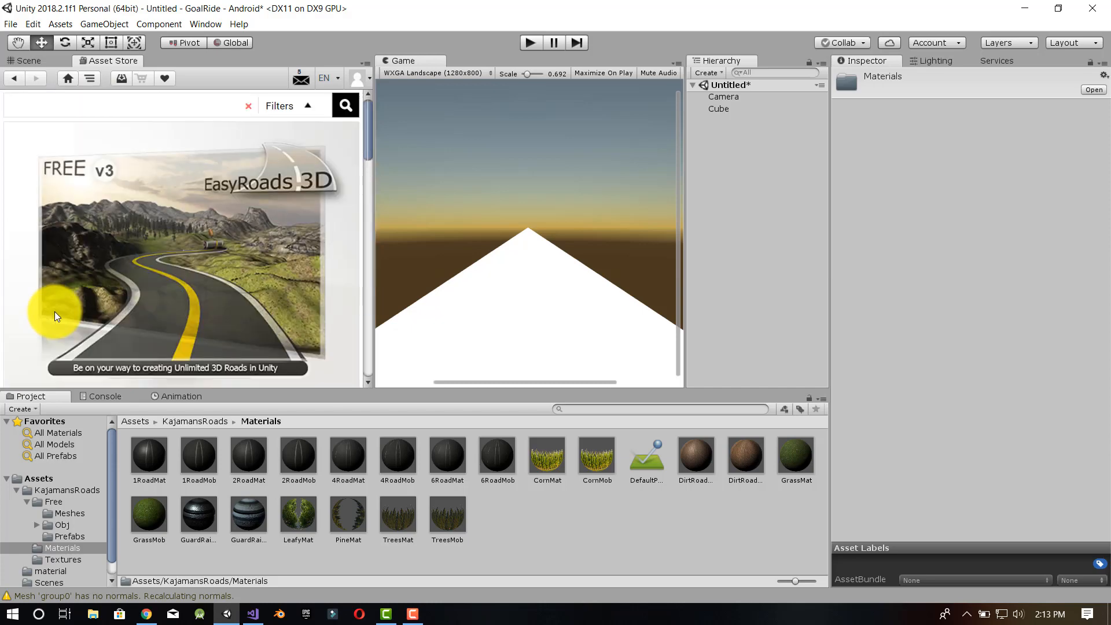
pyautogui.scroll(-5, 224, 231)
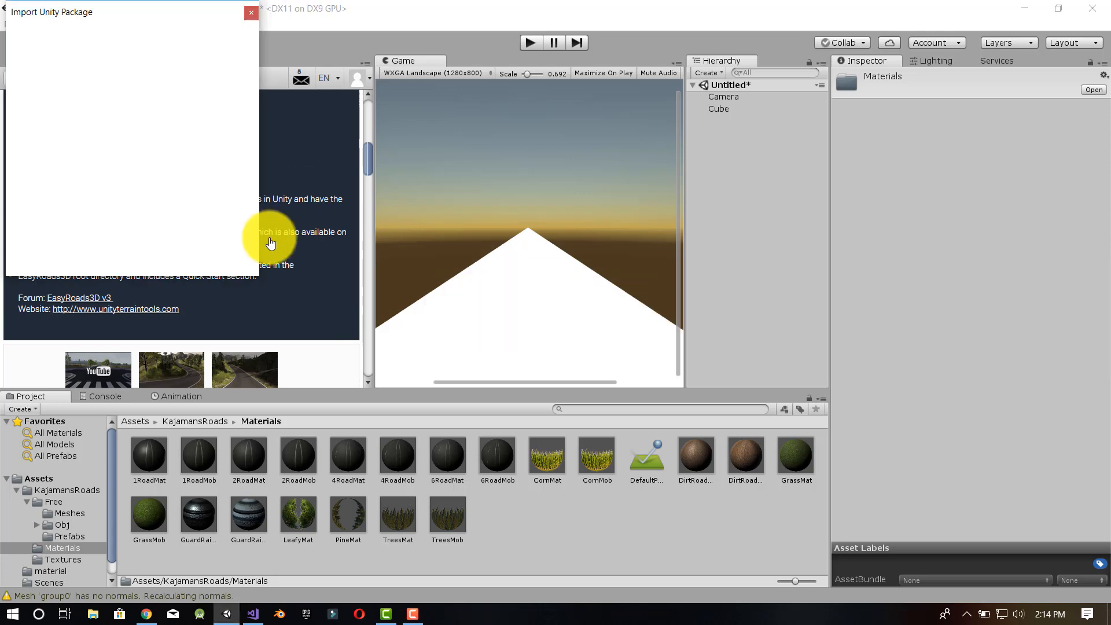
pyautogui.click(224, 261)
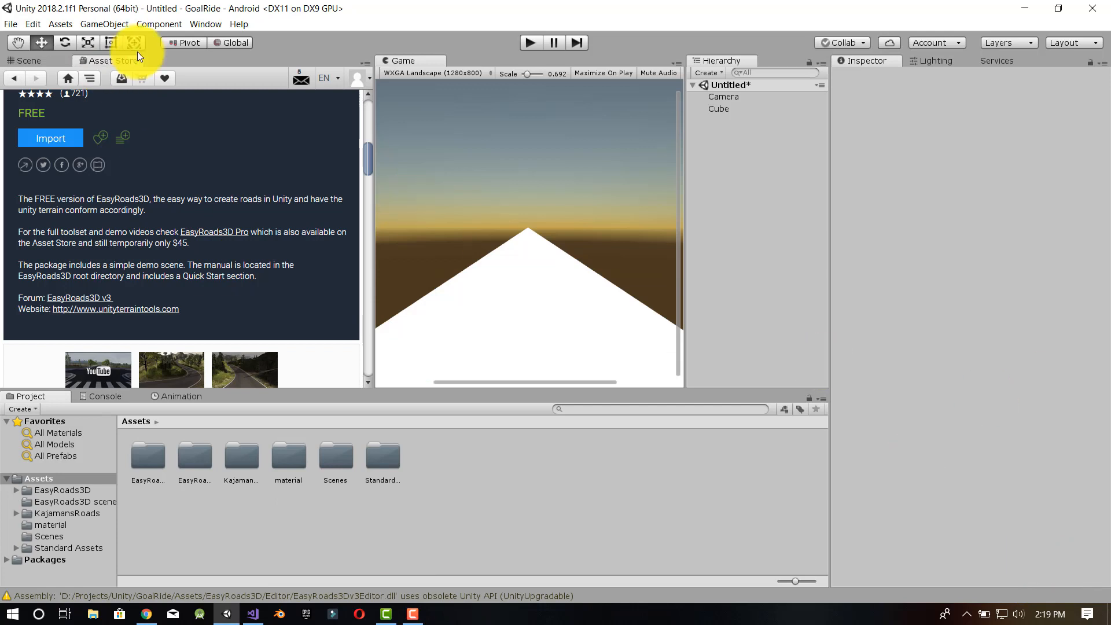
# - Return to the Scene view and look through the EasyRoads3D images and Standard Assets folders for a usable road surface
pyautogui.click(47, 57)
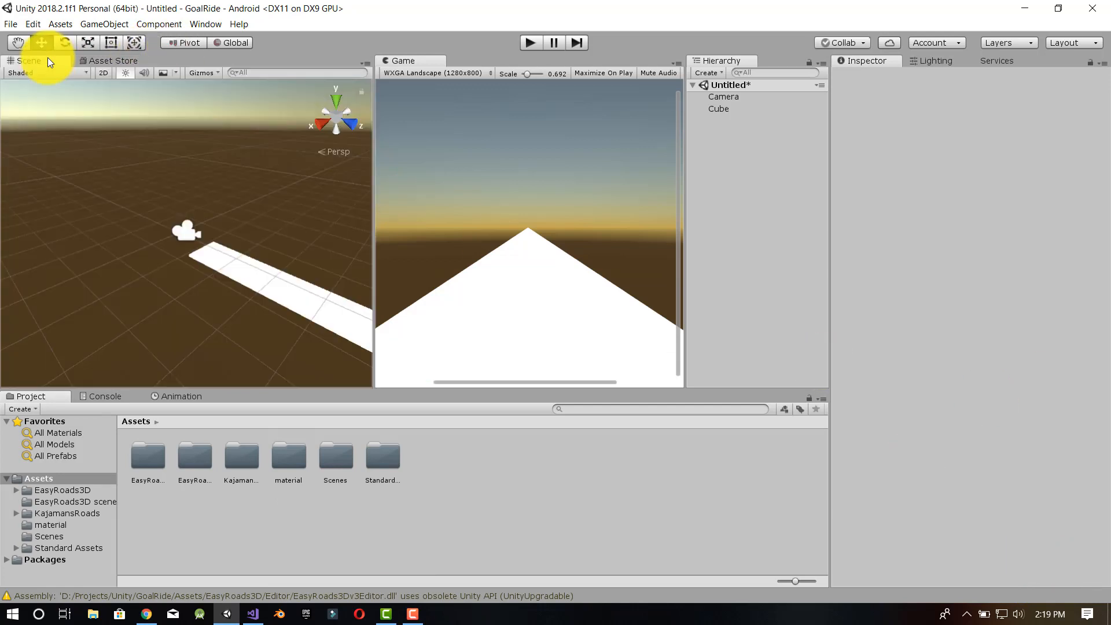
pyautogui.doubleClick(152, 457)
pyautogui.doubleClick(234, 459)
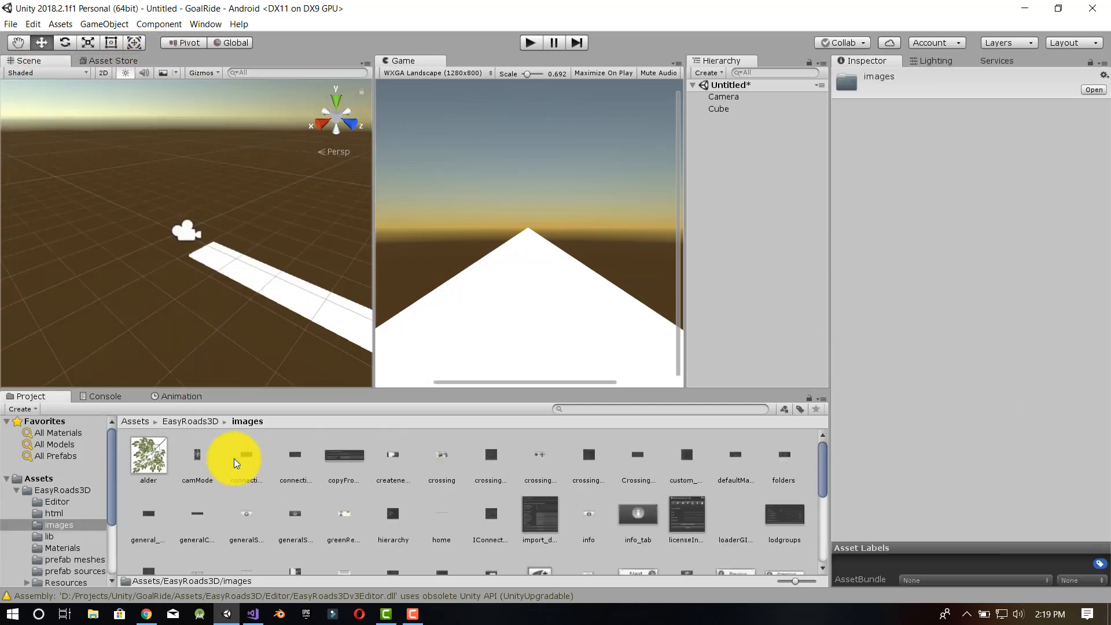
pyautogui.click(135, 422)
pyautogui.click(296, 459)
pyautogui.doubleClick(380, 457)
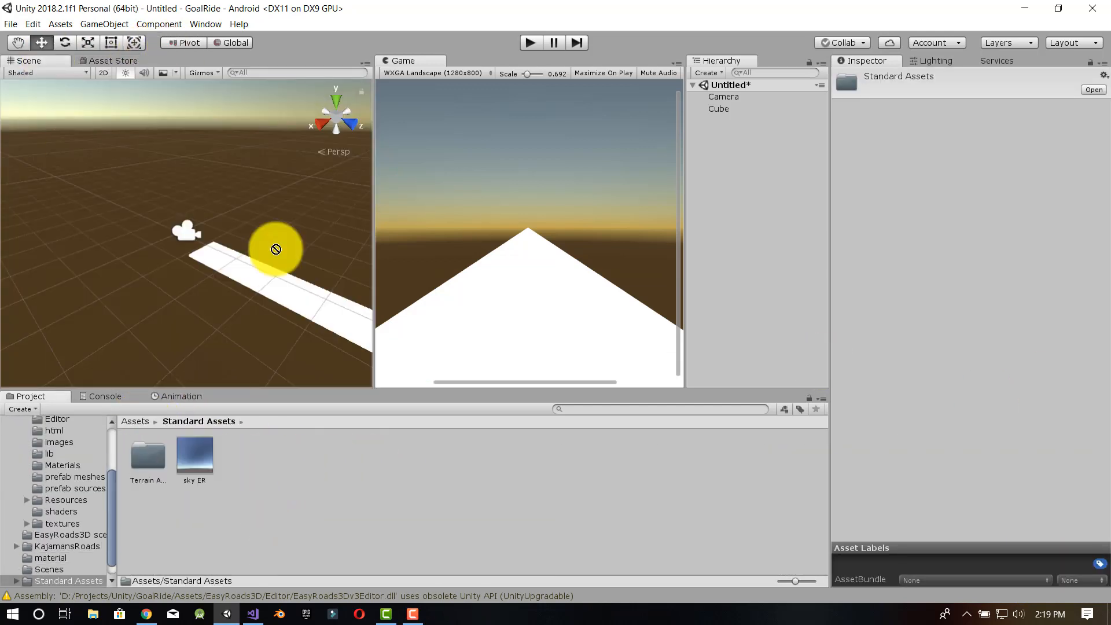
# - Apply the material from the Terrain Grass Materials folder in Standard Assets to the road Cube
pyautogui.doubleClick(147, 457)
pyautogui.doubleClick(148, 457)
pyautogui.moveTo(194, 457); pyautogui.dragTo(303, 306)
pyautogui.doubleClick(148, 458)
pyautogui.moveTo(148, 456); pyautogui.dragTo(319, 302)
# - Apply the first material in the EasyRoads3D Materials folder to the road Cube
pyautogui.click(254, 421)
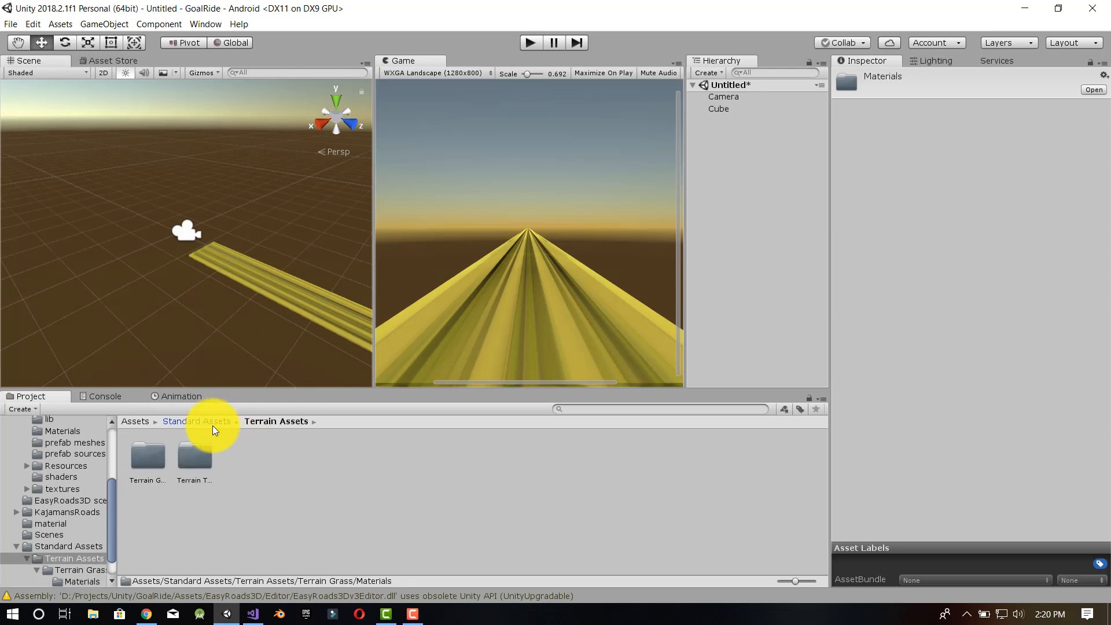
pyautogui.click(134, 421)
pyautogui.doubleClick(147, 458)
pyautogui.doubleClick(148, 458)
pyautogui.click(191, 421)
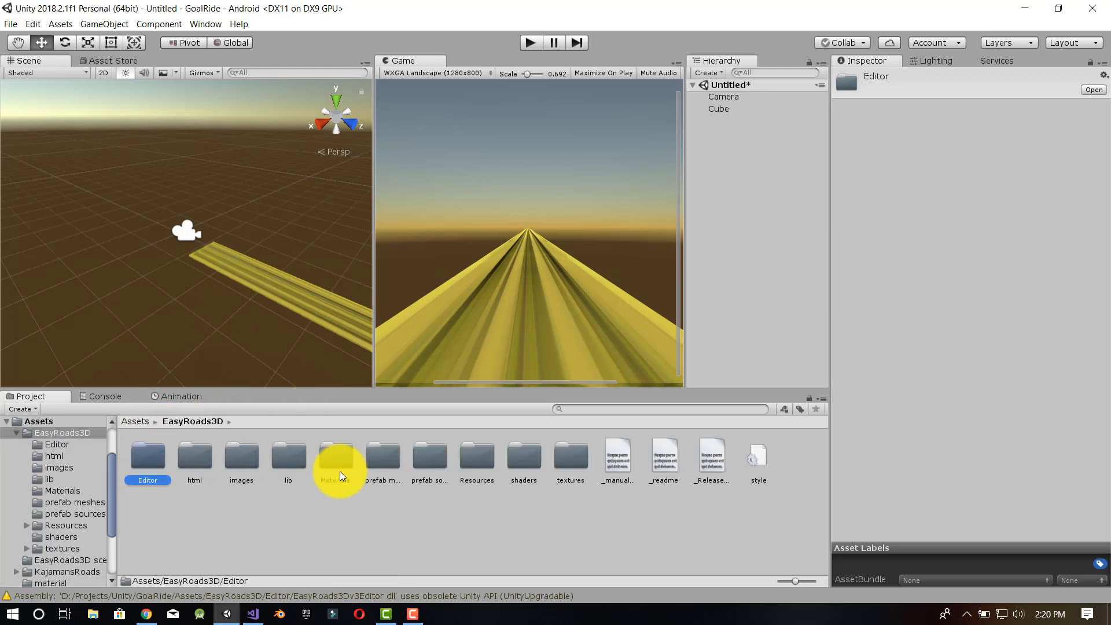
pyautogui.doubleClick(336, 460)
pyautogui.moveTo(147, 455); pyautogui.dragTo(315, 308)
pyautogui.click(257, 514)
pyautogui.press('BackSpace')
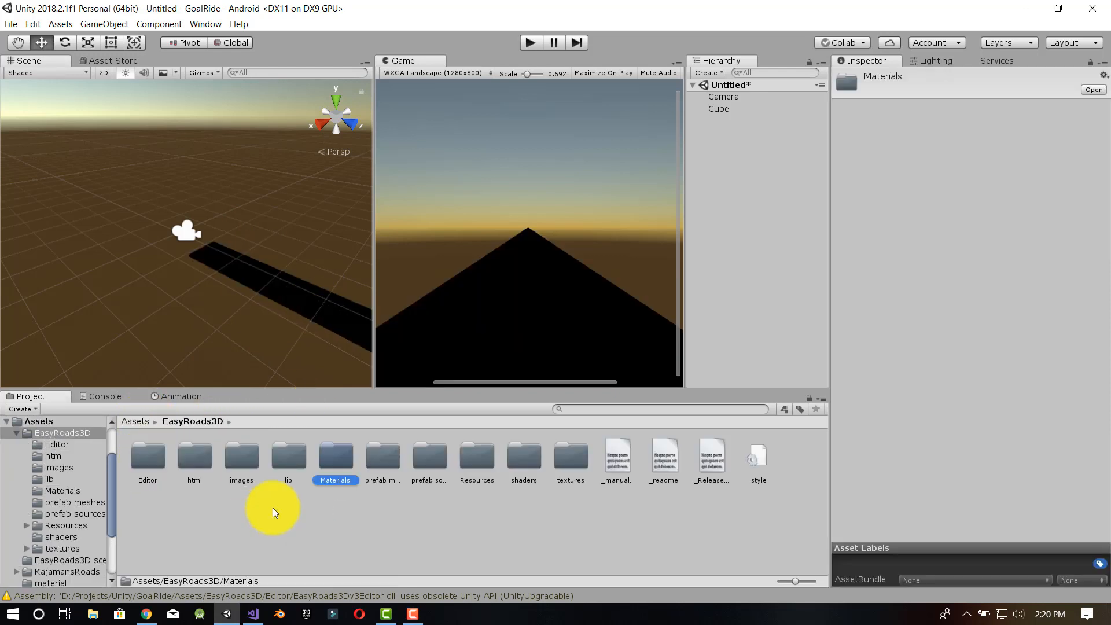
# - Try the road materials from the EasyRoads3D Resources/Materials folder on the Cube and check the roundabout materials folder
pyautogui.doubleClick(473, 456)
pyautogui.doubleClick(256, 452)
pyautogui.moveTo(257, 456); pyautogui.dragTo(323, 294)
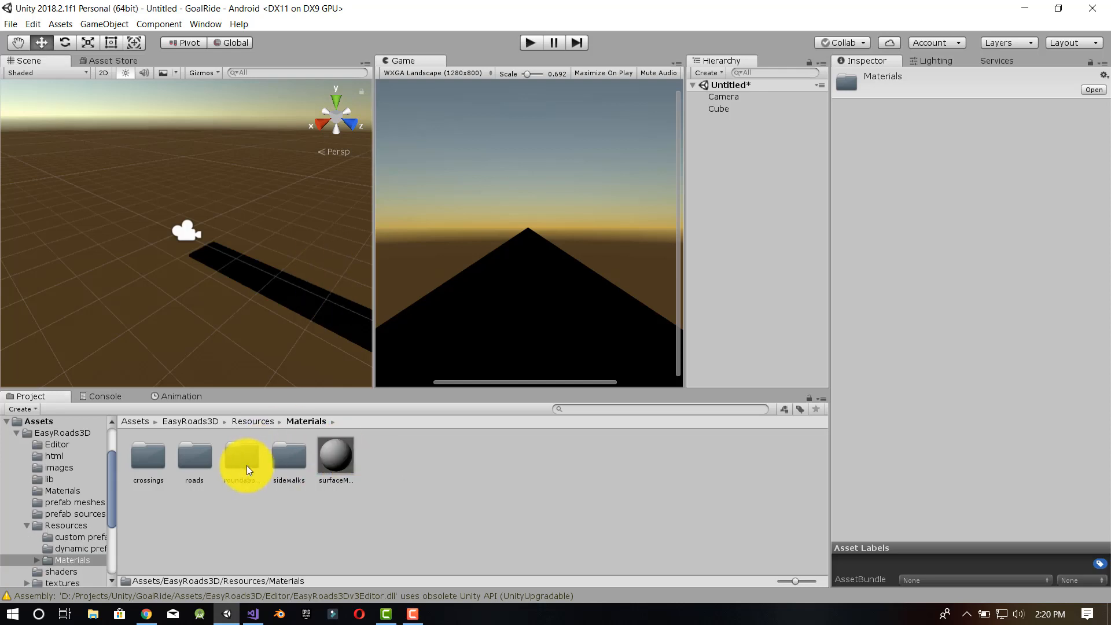
pyautogui.doubleClick(195, 457)
pyautogui.moveTo(147, 458); pyautogui.dragTo(329, 317)
pyautogui.moveTo(195, 458); pyautogui.dragTo(332, 326)
pyautogui.scroll(3, 332, 325)
pyautogui.press('BackSpace')
pyautogui.doubleClick(242, 459)
pyautogui.press('BackSpace')
pyautogui.press('BackSpace')
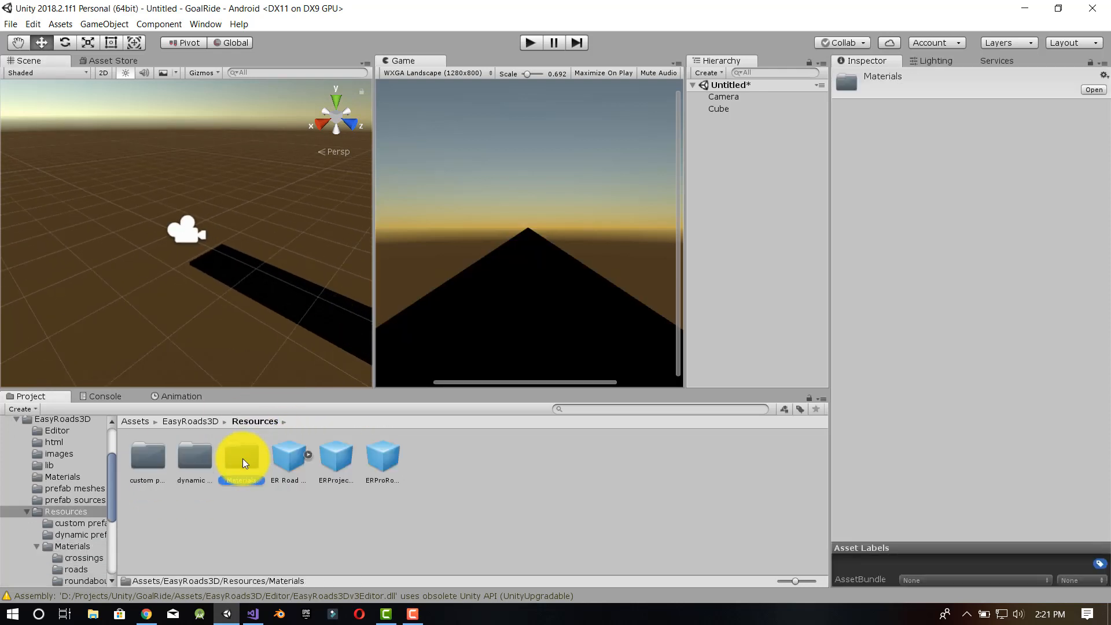
# - Apply the dirt road texture from EasyRoads3D textures/roads to the Cube, including its generated material
pyautogui.press('BackSpace')
pyautogui.doubleClick(522, 460)
pyautogui.doubleClick(193, 459)
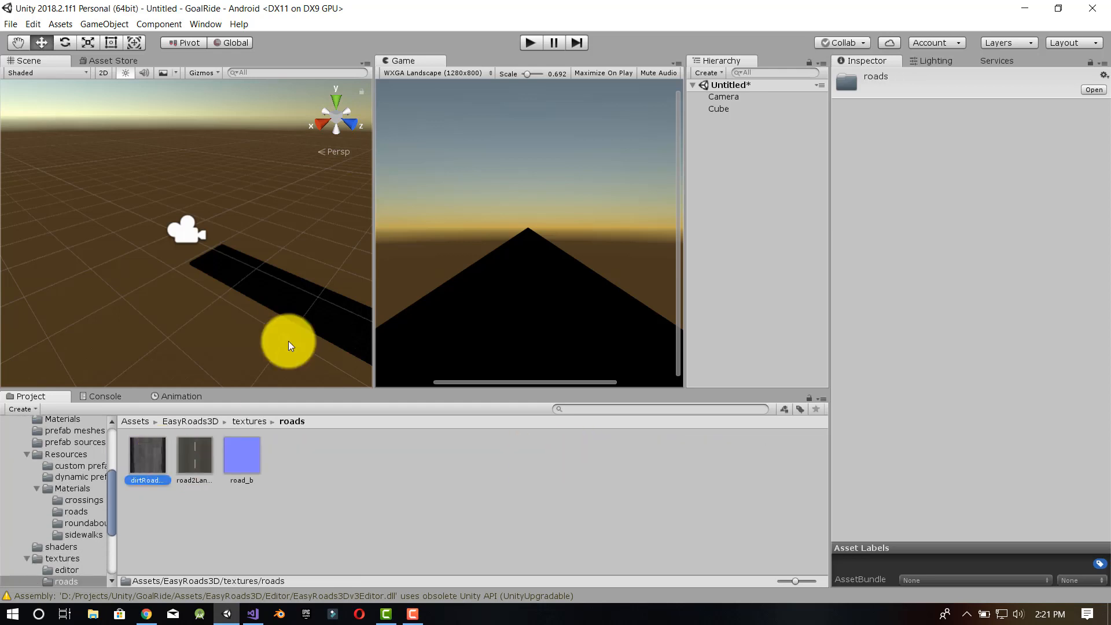
pyautogui.moveTo(195, 457); pyautogui.dragTo(298, 323)
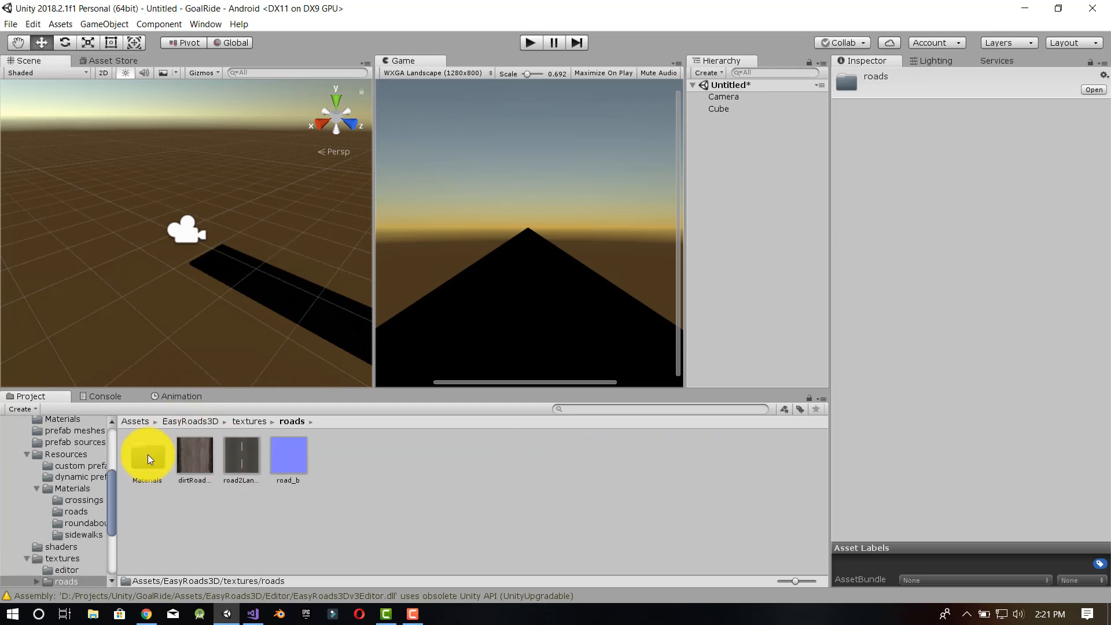
pyautogui.doubleClick(148, 459)
pyautogui.moveTo(148, 455); pyautogui.dragTo(311, 305)
# - Select the Cube, collapse its Mesh Renderer lighting settings and turn off Dynamic Occluded
pyautogui.click(342, 314)
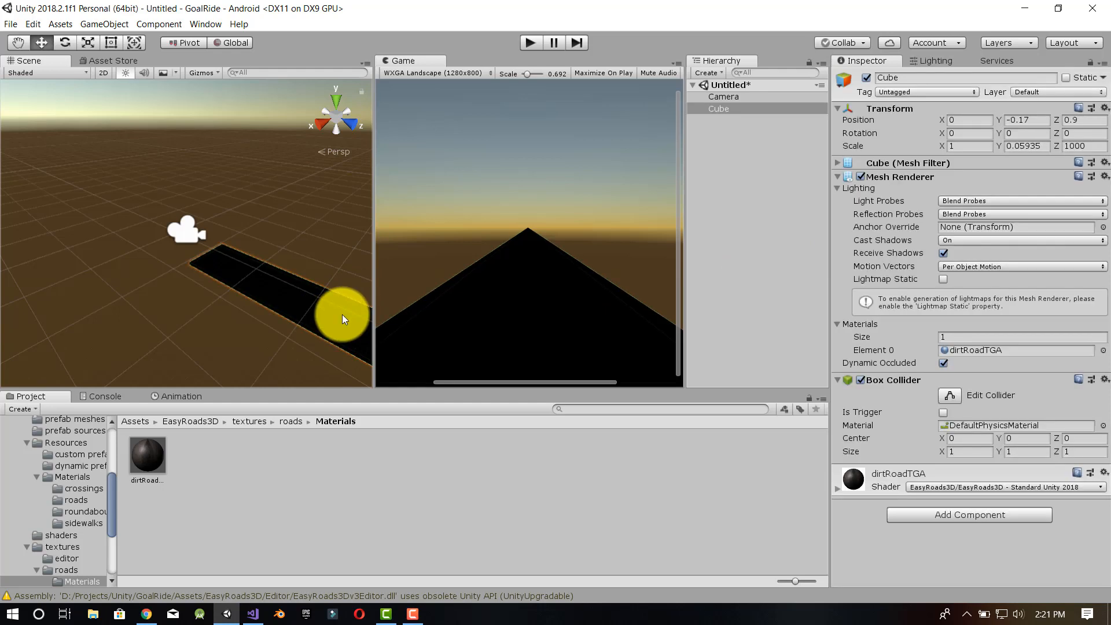
pyautogui.click(979, 213)
pyautogui.click(1001, 190)
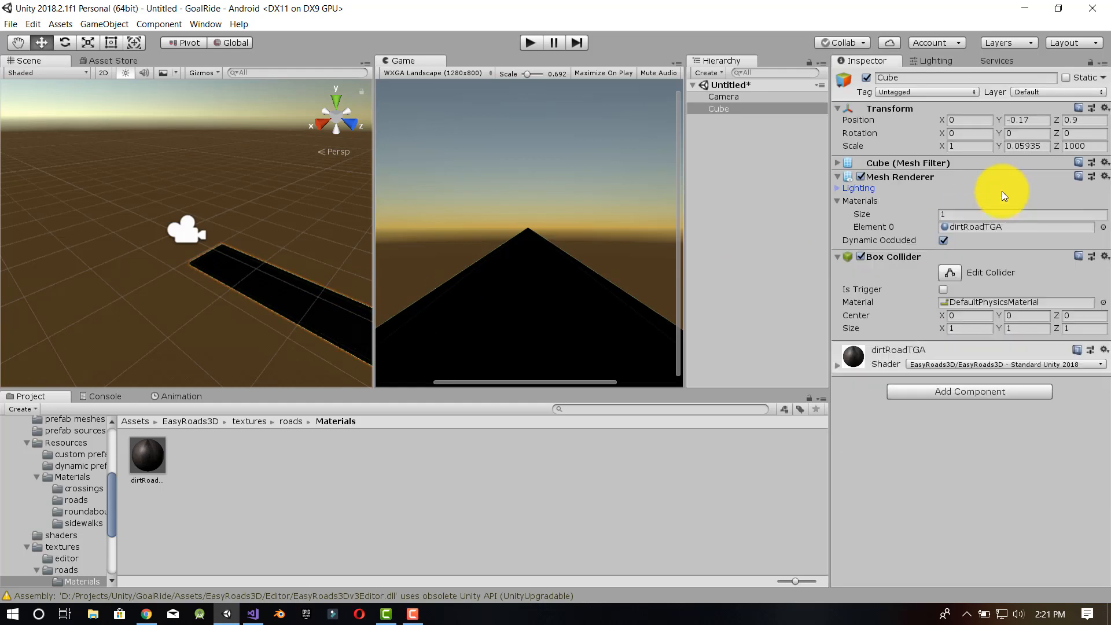
pyautogui.click(953, 213)
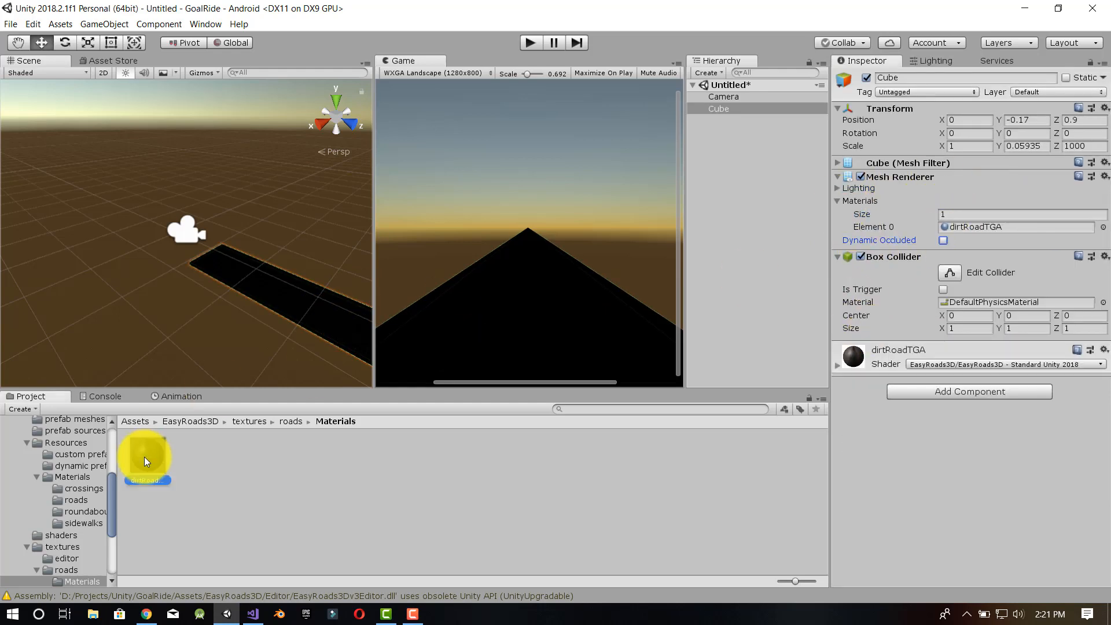
# - Try the road2Lane texture from the roads folder on the Cube, and go back to the top-level Assets folder
pyautogui.click(568, 491)
pyautogui.press('BackSpace')
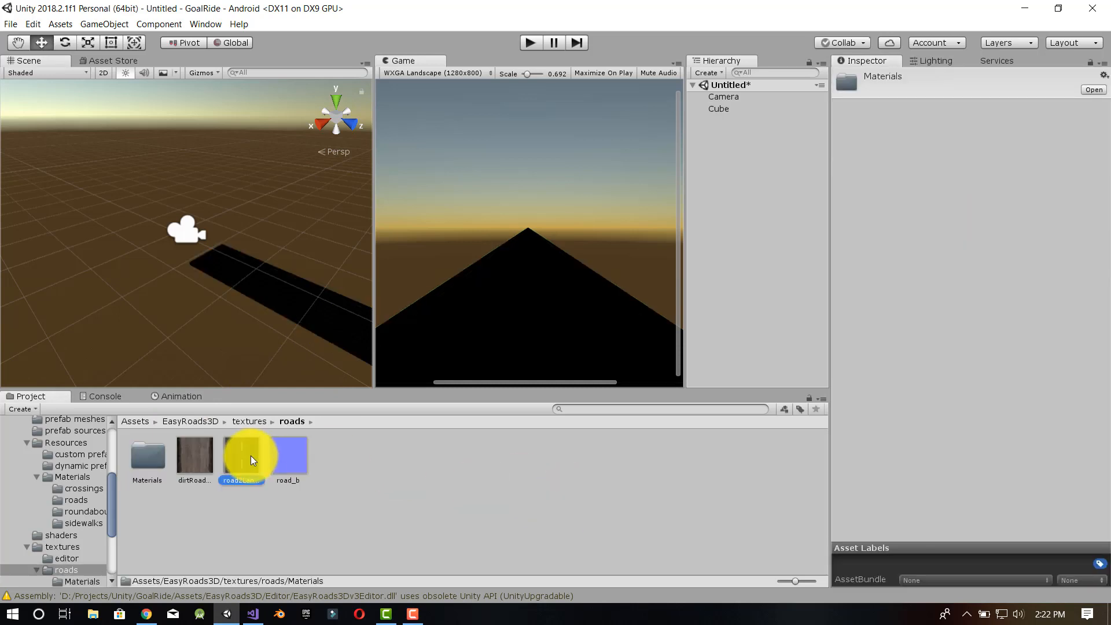
pyautogui.moveTo(251, 456); pyautogui.dragTo(341, 330)
pyautogui.click(346, 508)
pyautogui.press('BackSpace')
pyautogui.press('BackSpace')
pyautogui.press('BackSpace')
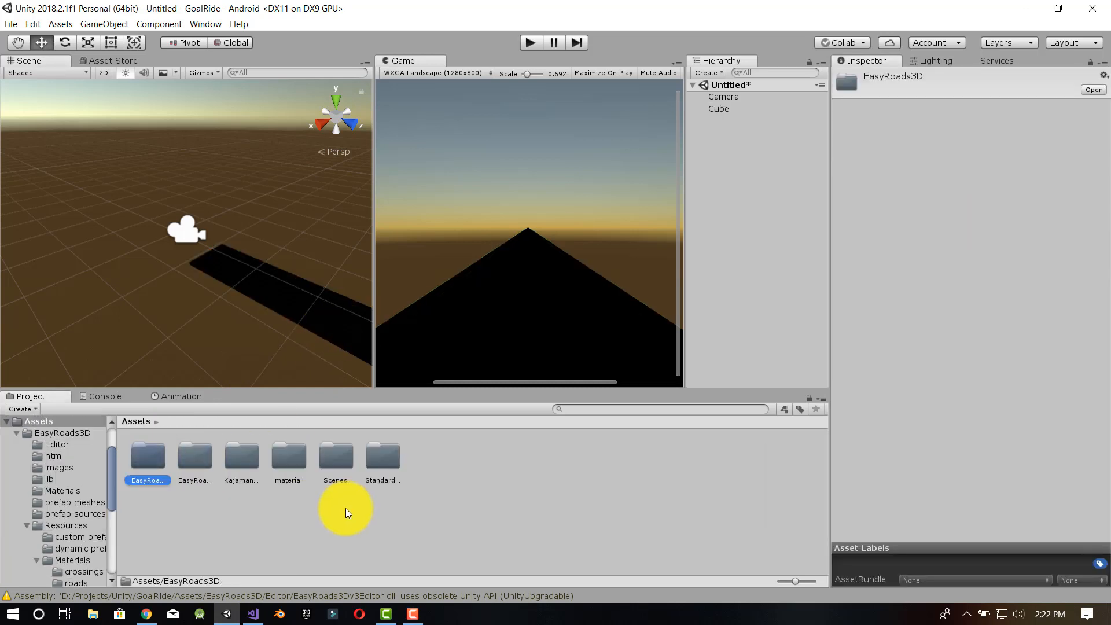
# - Set the Metallic value of New Material in the material folder to 0.396
pyautogui.doubleClick(288, 457)
pyautogui.click(156, 457)
pyautogui.click(977, 154)
pyautogui.moveTo(978, 153); pyautogui.dragTo(984, 154)
# - Give New Material a muted dark red albedo with alpha 169 and drop it onto the road Cube
pyautogui.click(942, 139)
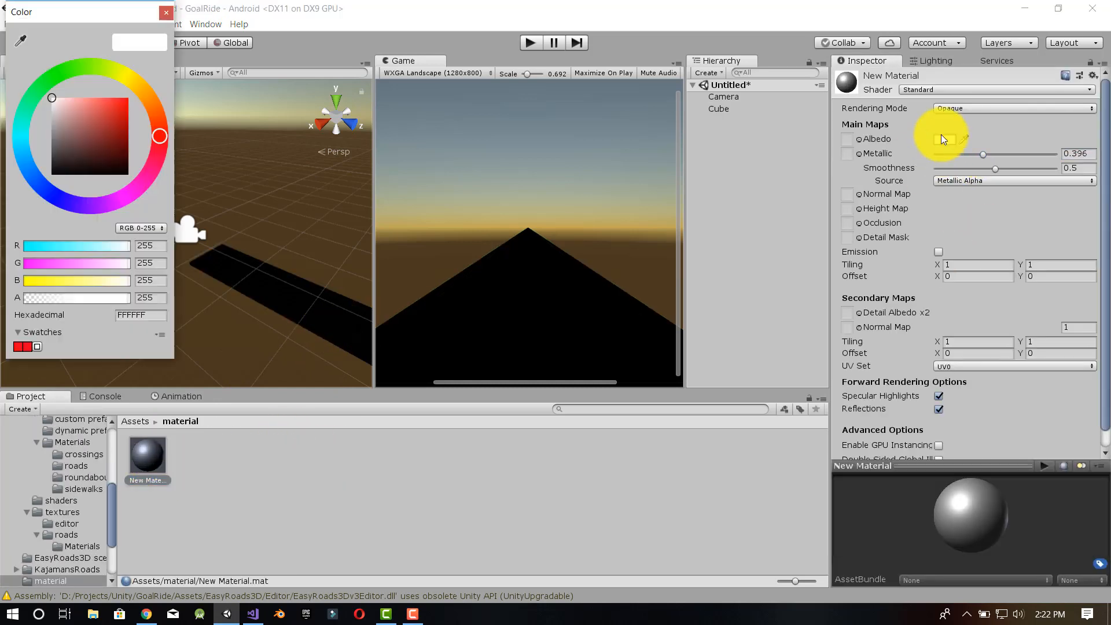
pyautogui.moveTo(82, 155); pyautogui.dragTo(75, 135)
pyautogui.moveTo(106, 299); pyautogui.dragTo(94, 298)
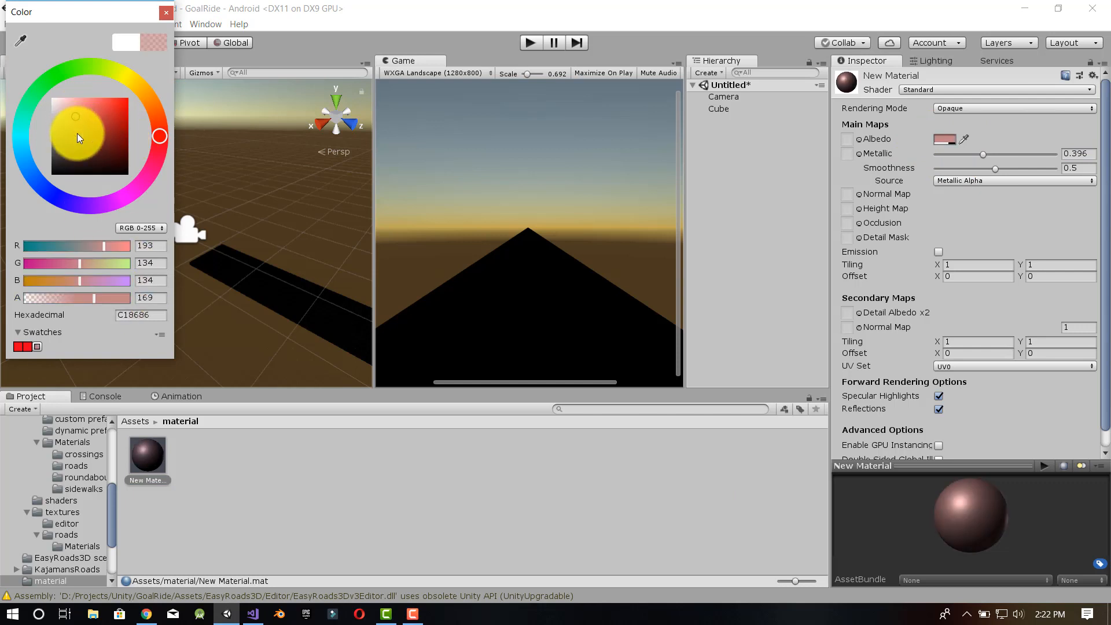
pyautogui.click(166, 12)
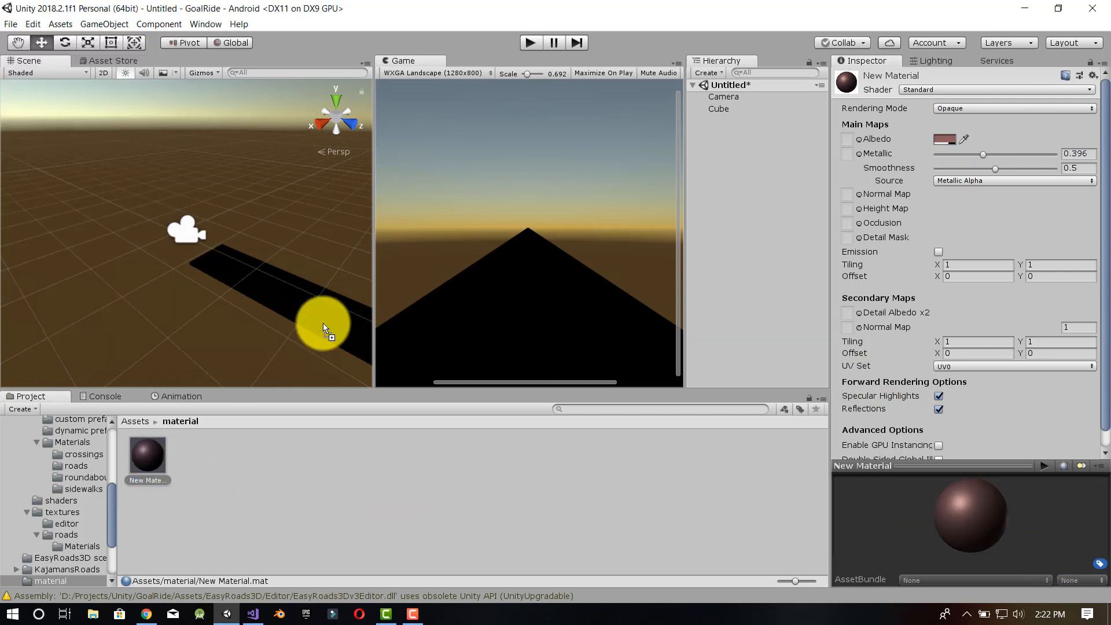
pyautogui.moveTo(323, 323); pyautogui.dragTo(323, 323)
# - Set New Material's albedo color to white
pyautogui.click(947, 137)
pyautogui.moveTo(63, 103); pyautogui.dragTo(52, 95)
pyautogui.click(166, 13)
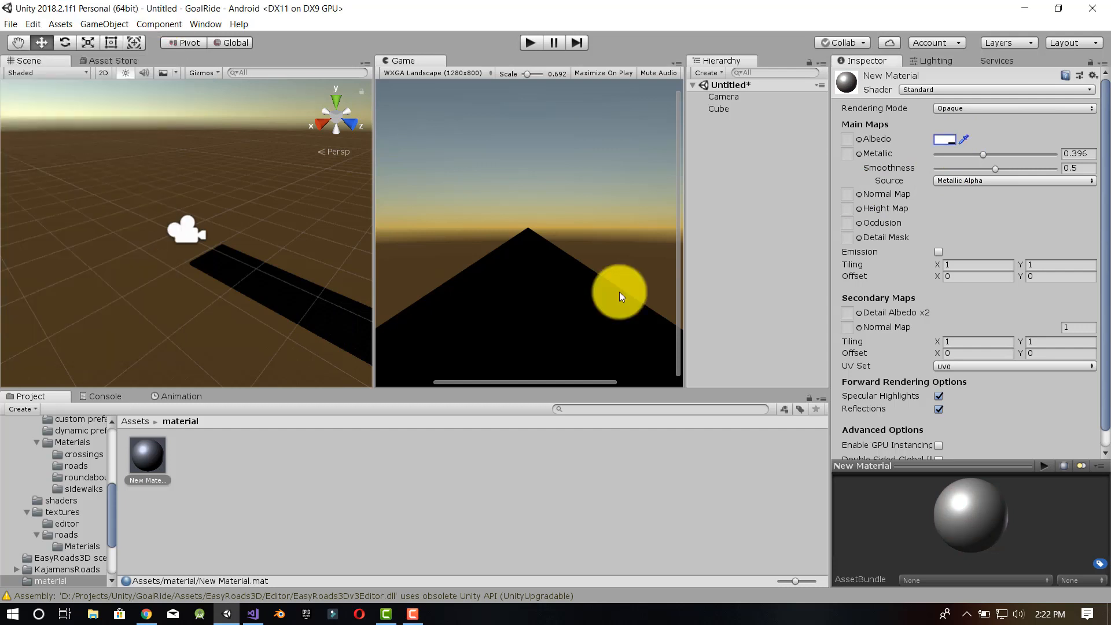
# - Open the Terrain Grass folder inside Terrain Assets of the Standard Assets
pyautogui.scroll(-1, 982, 352)
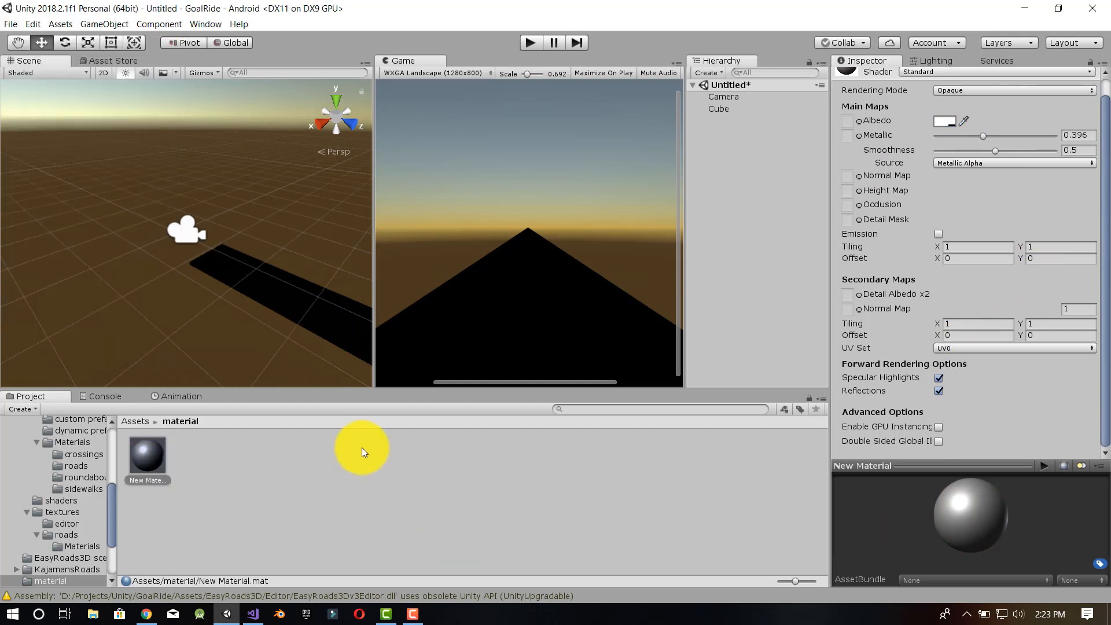
pyautogui.click(362, 448)
pyautogui.press('BackSpace')
pyautogui.doubleClick(389, 453)
pyautogui.doubleClick(152, 448)
pyautogui.doubleClick(151, 448)
# - Try the Grass ER texture on the road Cube and check it from the front
pyautogui.moveTo(194, 455); pyautogui.dragTo(820, 244)
pyautogui.scroll(5, 187, 252)
pyautogui.scroll(-3, 187, 253)
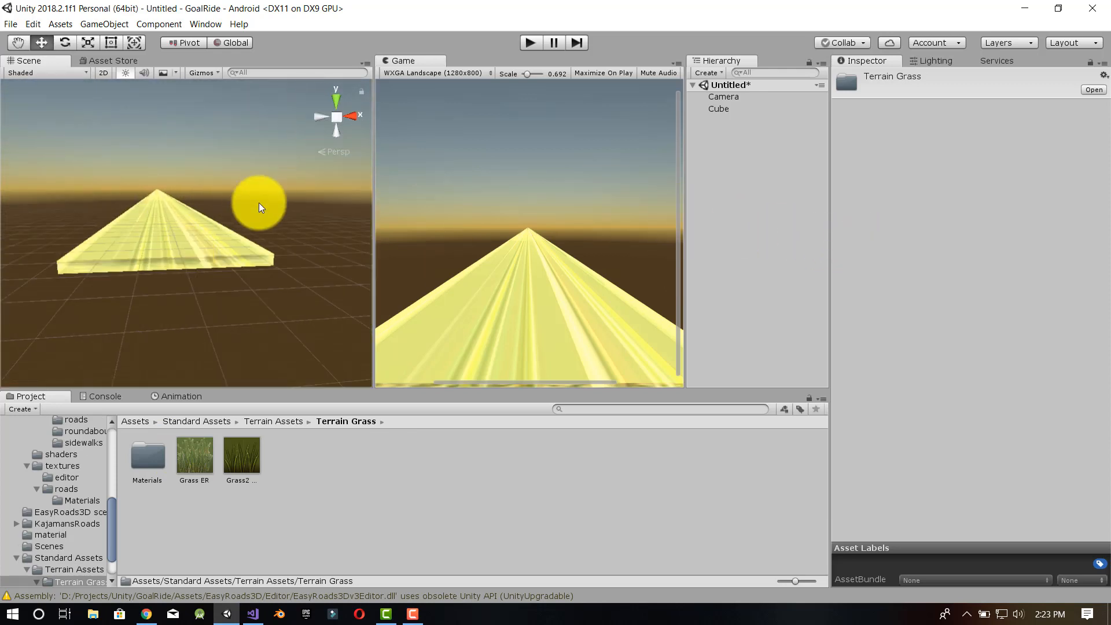
pyautogui.keyDown('alt'); pyautogui.moveTo(258, 202); pyautogui.dragTo(459, 411); pyautogui.keyUp('alt')
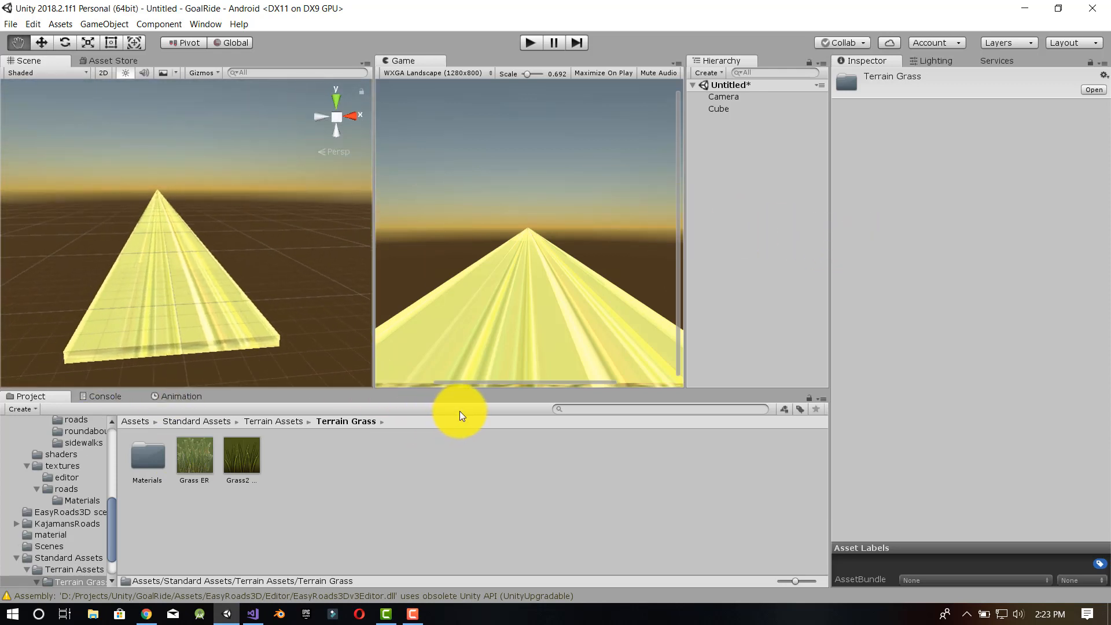
pyautogui.scroll(-4, 255, 266)
pyautogui.scroll(6, 213, 285)
pyautogui.keyDown('alt'); pyautogui.moveTo(212, 285); pyautogui.dragTo(95, 297); pyautogui.keyUp('alt')
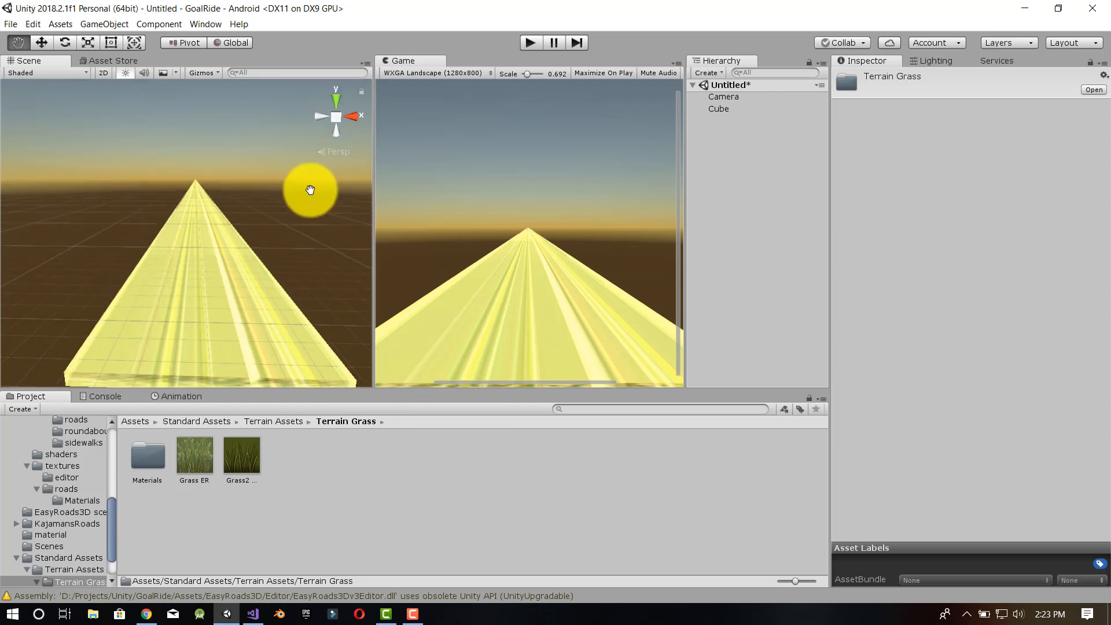
# - Apply the Grass2 ER texture to the road Cube and widen the Scene view
pyautogui.moveTo(242, 457); pyautogui.dragTo(218, 336)
pyautogui.scroll(-5, 237, 203)
pyautogui.scroll(4, 240, 184)
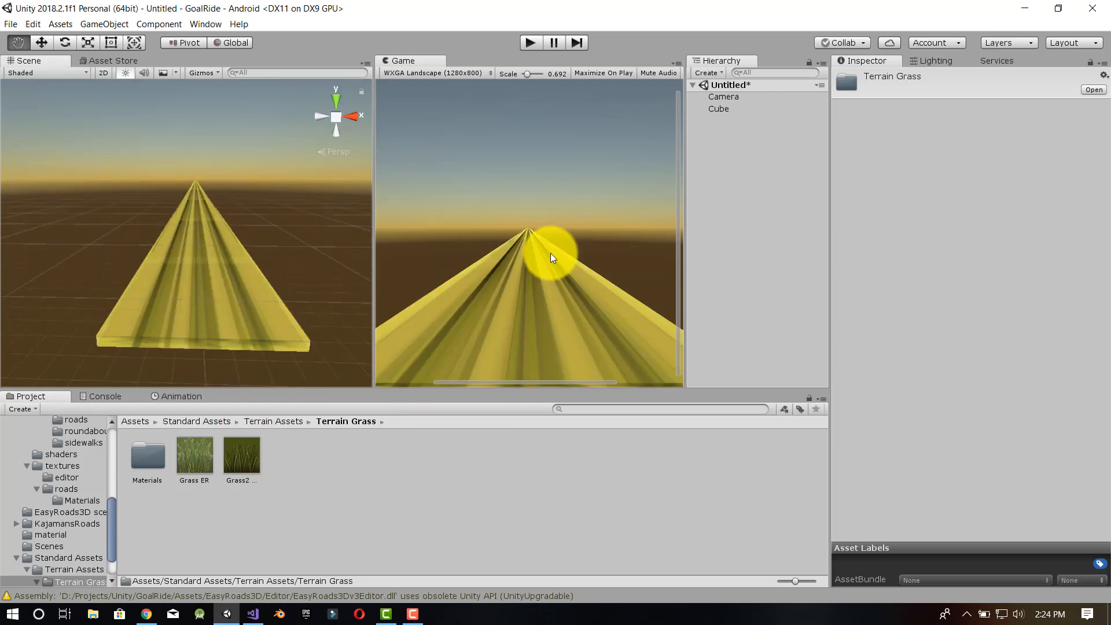
pyautogui.moveTo(373, 273); pyautogui.dragTo(415, 293)
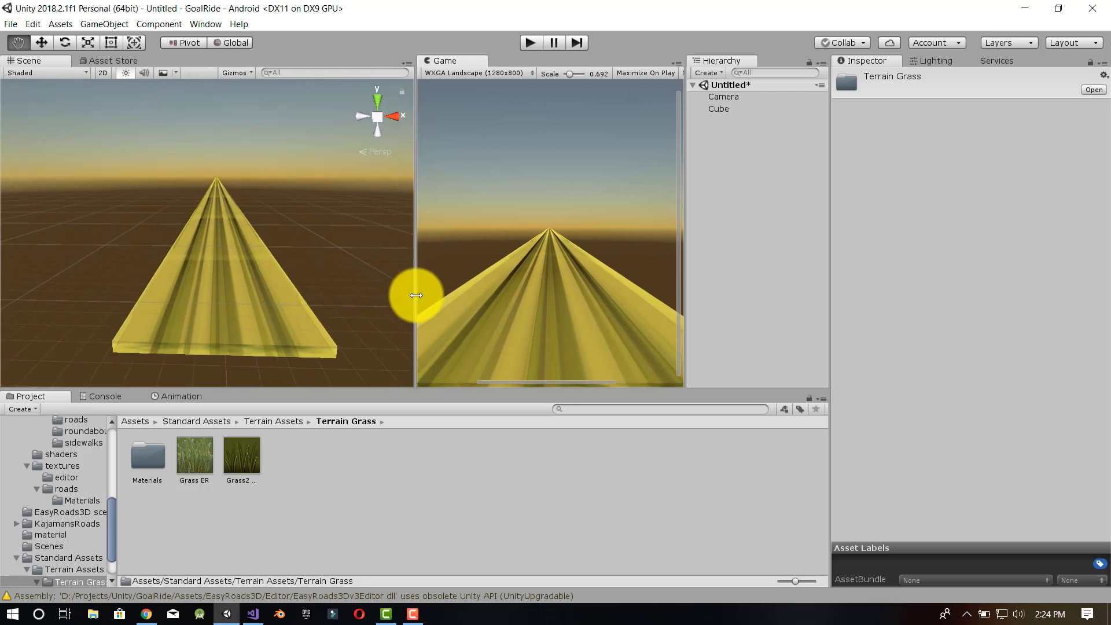
# - Search the Asset Store for "road border for mobile game free", look through the results, and return to the scene
pyautogui.click(119, 60)
pyautogui.click(171, 109)
pyautogui.write('road border for')
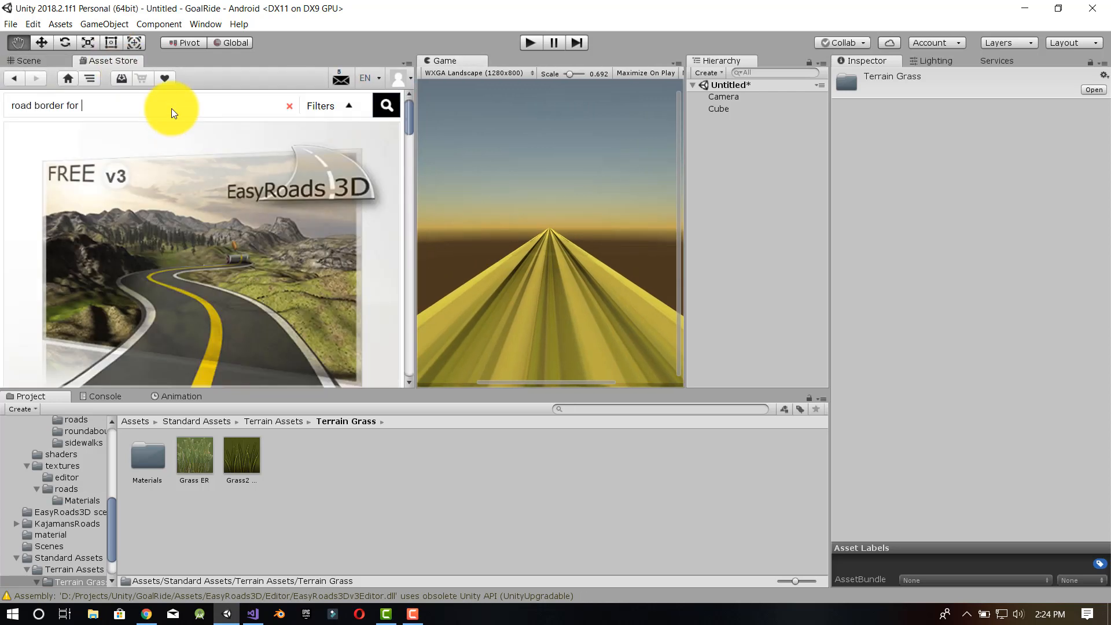
pyautogui.write('mobile game f')
pyautogui.press('Return')
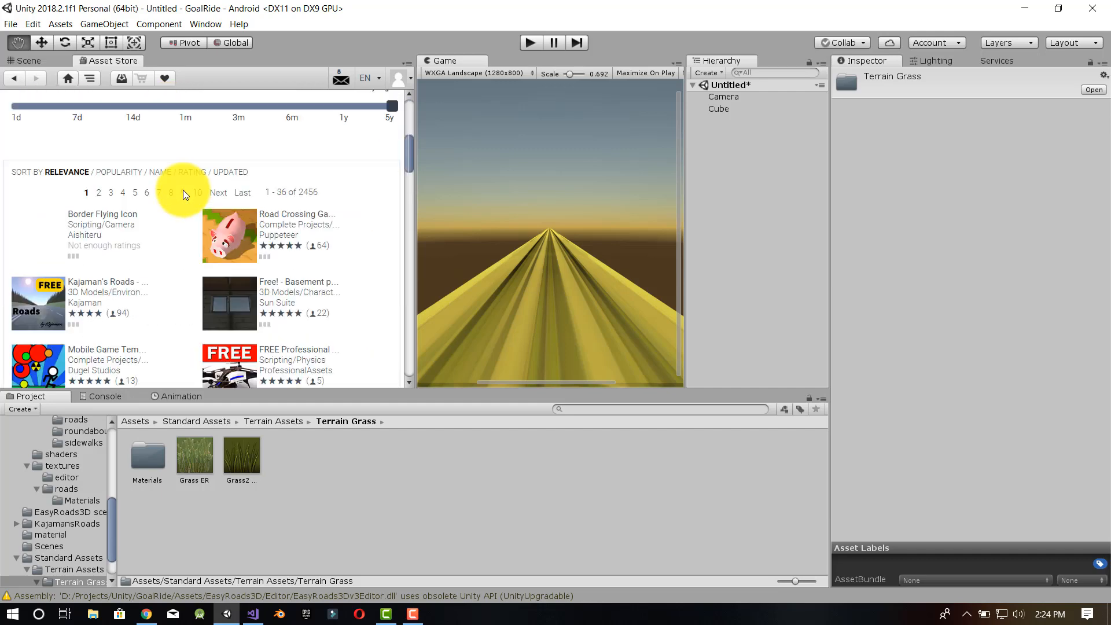
pyautogui.scroll(-1, 183, 194)
pyautogui.scroll(-10, 183, 194)
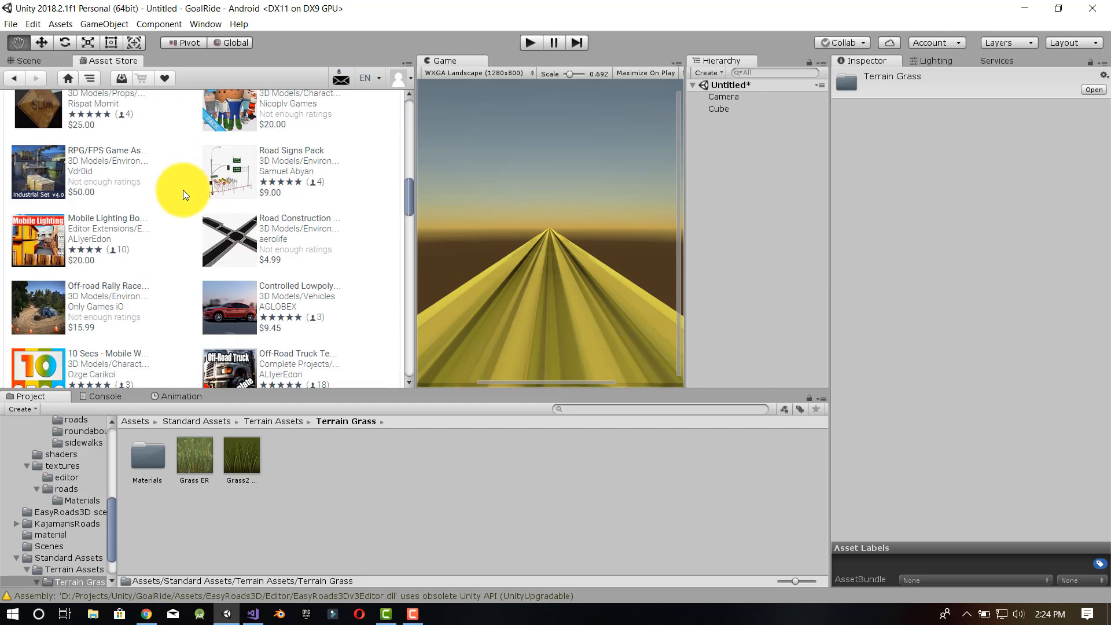
pyautogui.scroll(-2, 183, 189)
pyautogui.scroll(15, 183, 190)
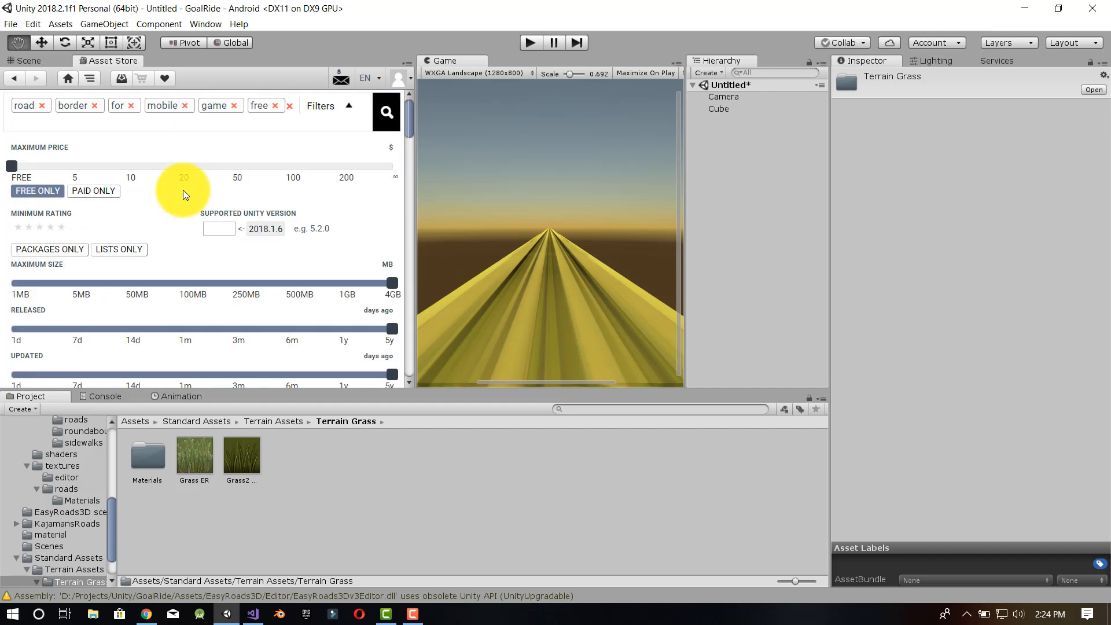
pyautogui.click(67, 78)
pyautogui.click(29, 60)
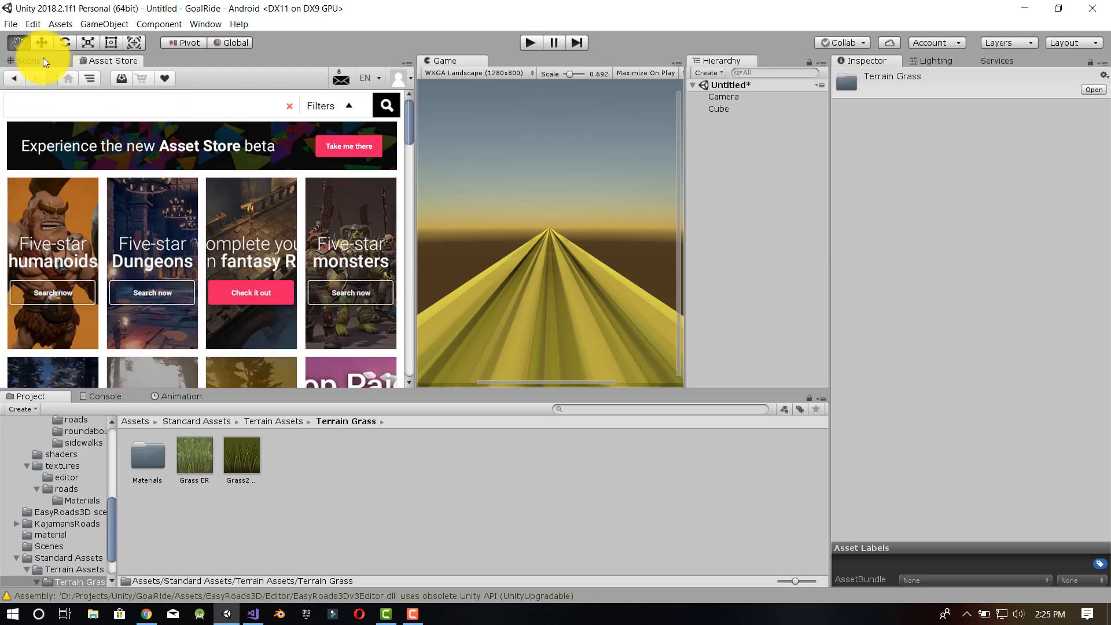
# - Rename the Cube object as Road
pyautogui.press('w')
pyautogui.click(803, 152)
pyautogui.click(737, 110)
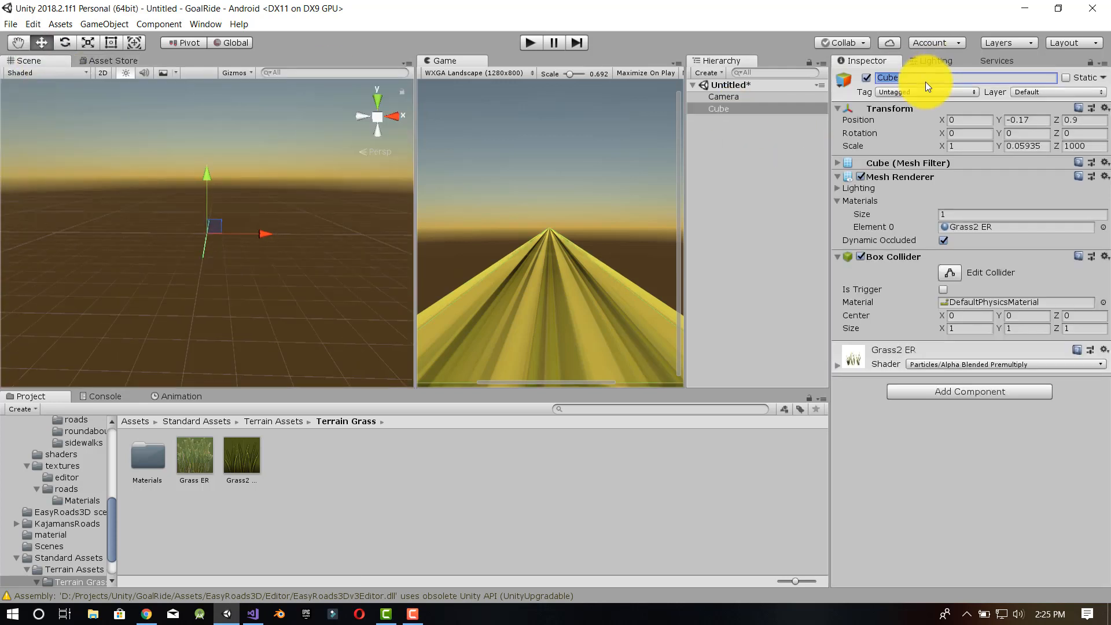
pyautogui.write('Road')
pyautogui.press('Return')
pyautogui.click(210, 273)
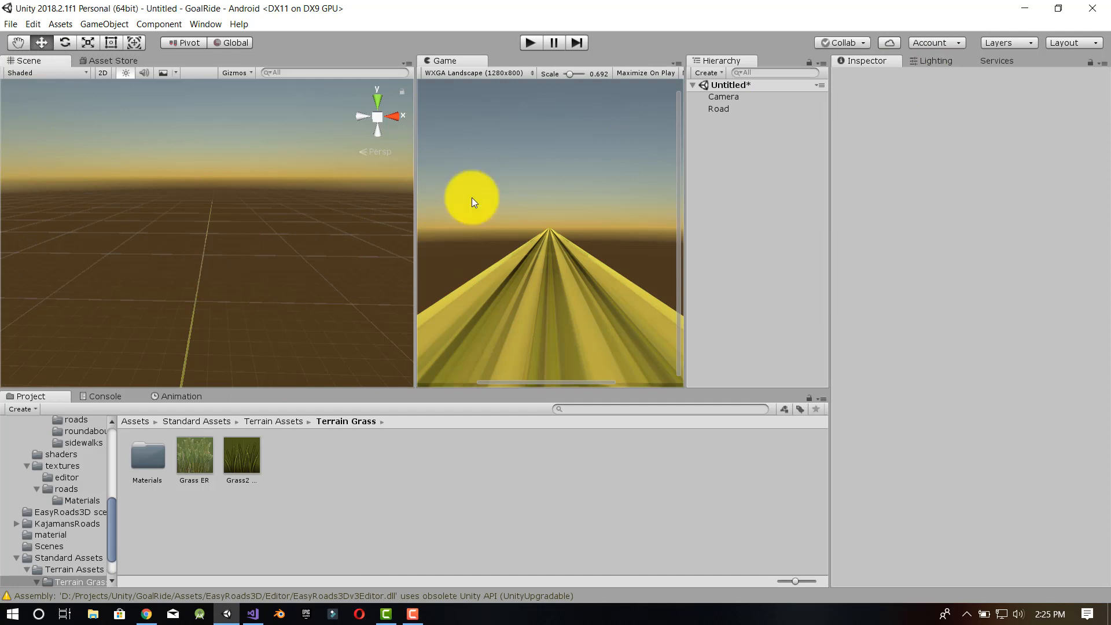
# - Add a new 3D cube at the Camera's location and raise it to about Y 0.204
pyautogui.click(723, 97)
pyautogui.press('f')
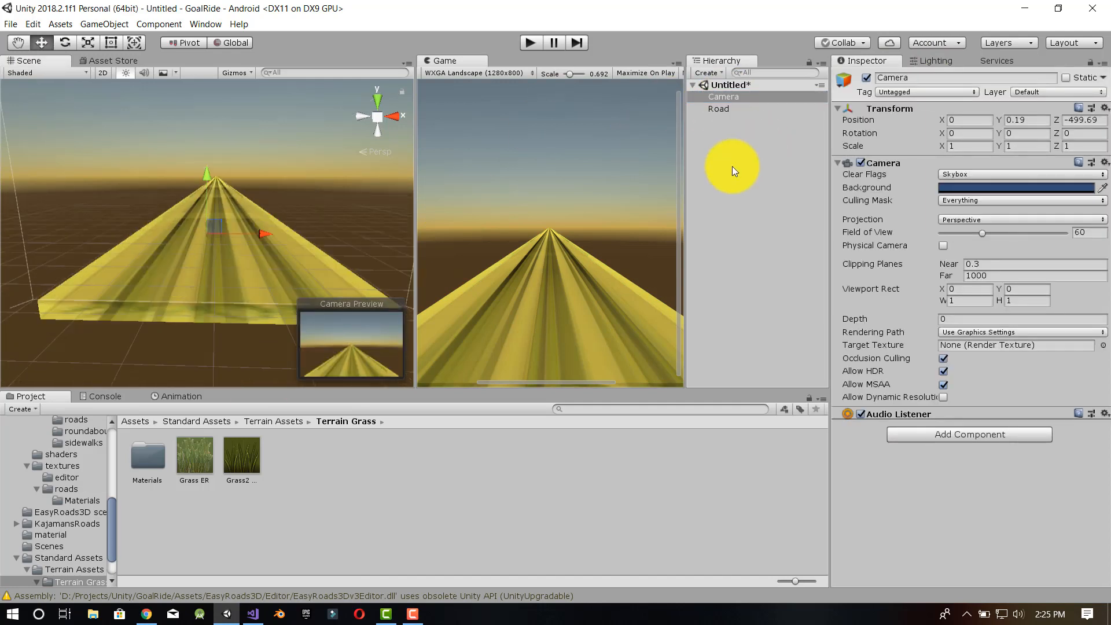
pyautogui.rightClick(732, 166)
pyautogui.moveTo(776, 281)
pyautogui.click(860, 290)
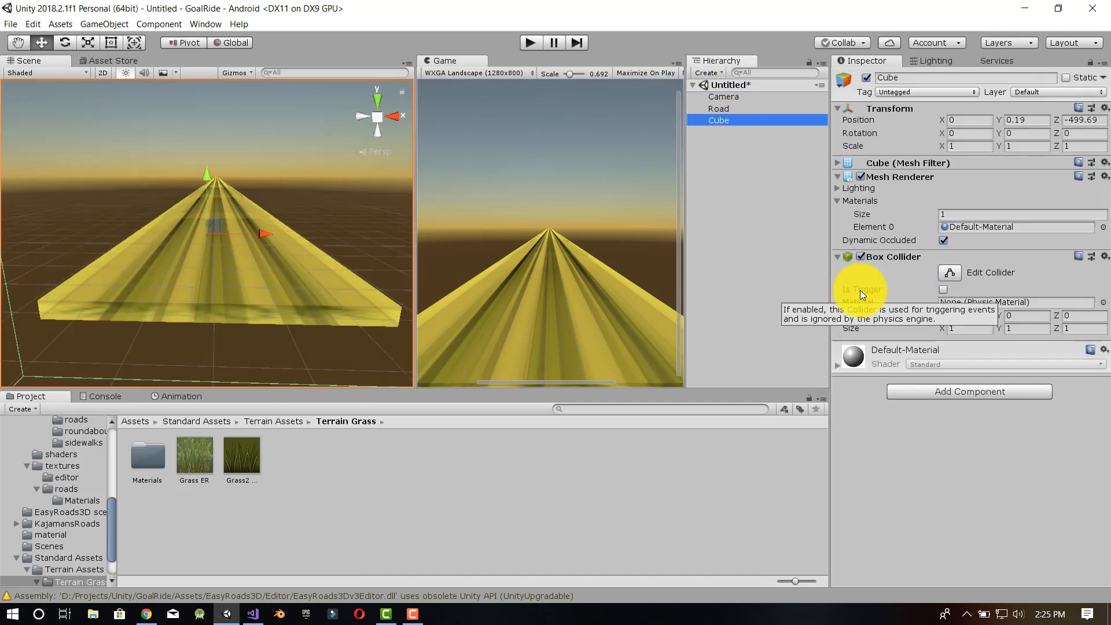
pyautogui.moveTo(207, 174); pyautogui.dragTo(209, 159)
pyautogui.press('f')
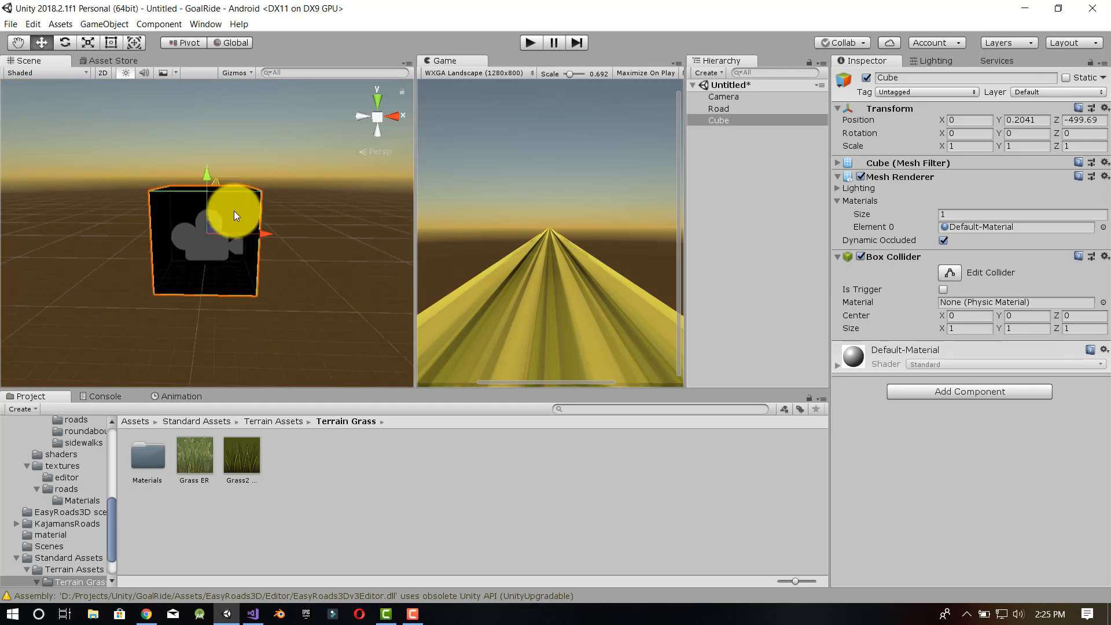
# - Assign the Sprites-Default material to the new Cube
pyautogui.click(1103, 227)
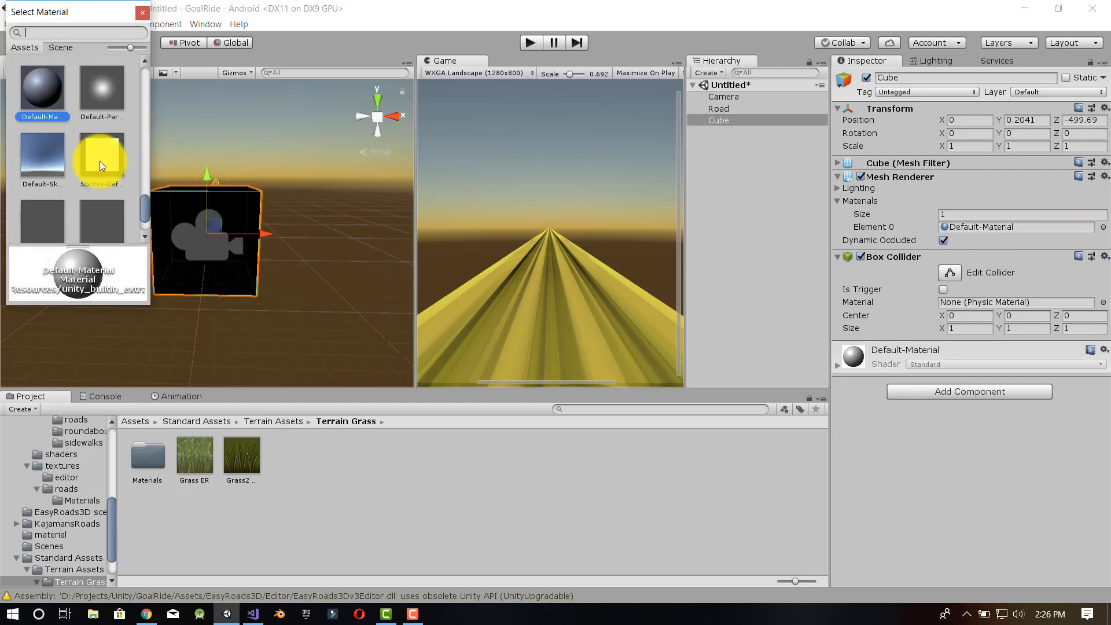
pyautogui.click(99, 162)
pyautogui.click(139, 11)
# - Shrink the Cube to a thin strip, about 0.038 in X and 0.059 in Y, and set its Z scale to 100
pyautogui.press('r')
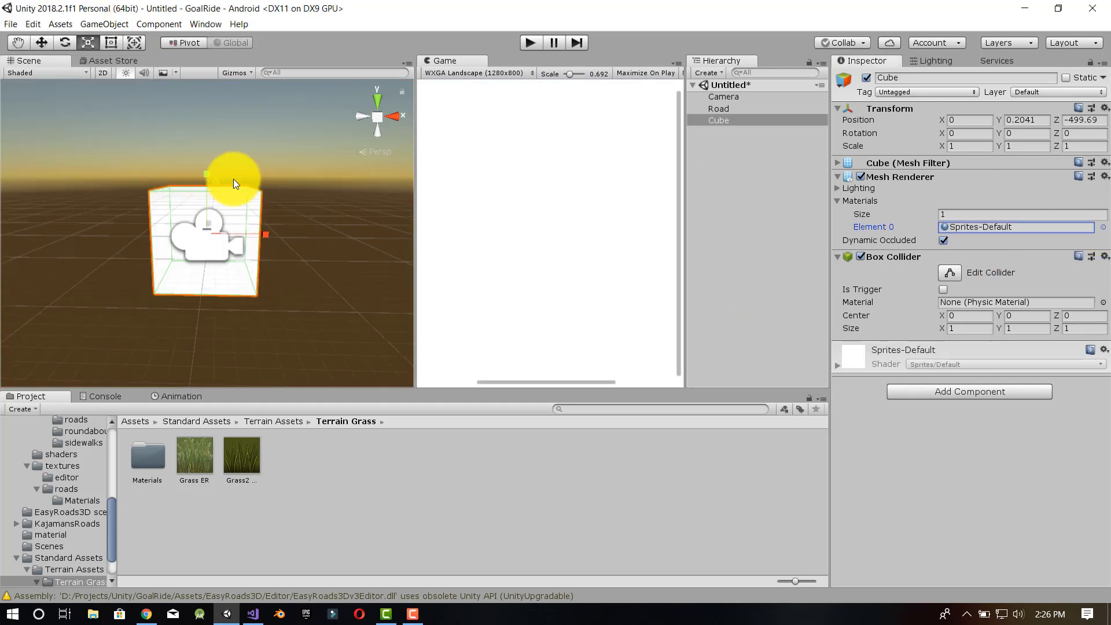
pyautogui.moveTo(207, 175); pyautogui.dragTo(214, 202)
pyautogui.moveTo(260, 234); pyautogui.dragTo(203, 231)
pyautogui.moveTo(205, 183); pyautogui.dragTo(214, 221)
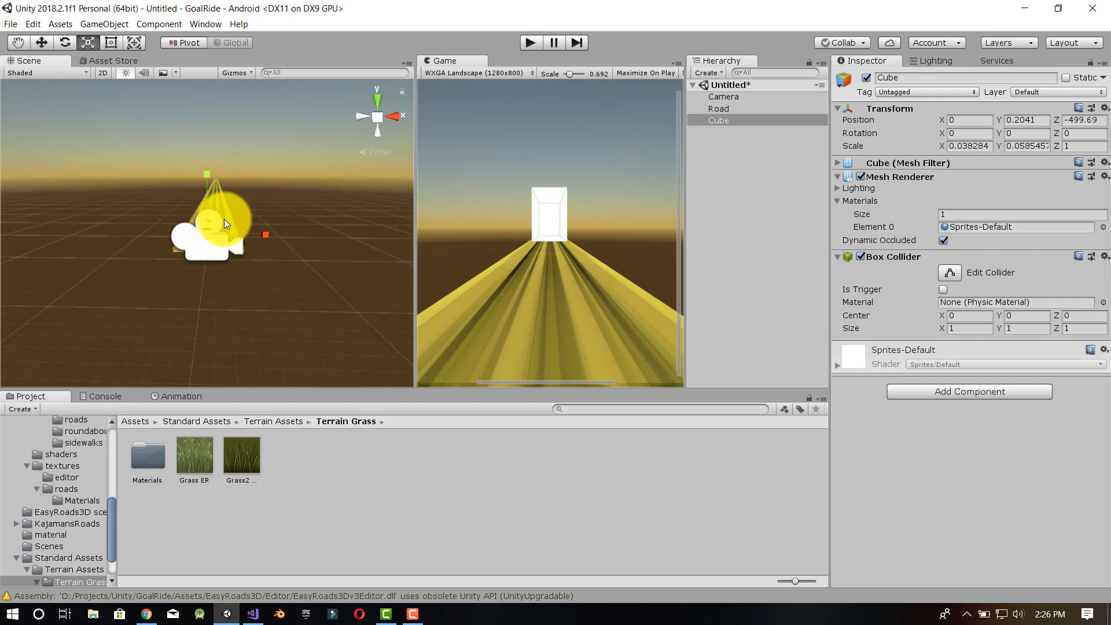
pyautogui.write('00')
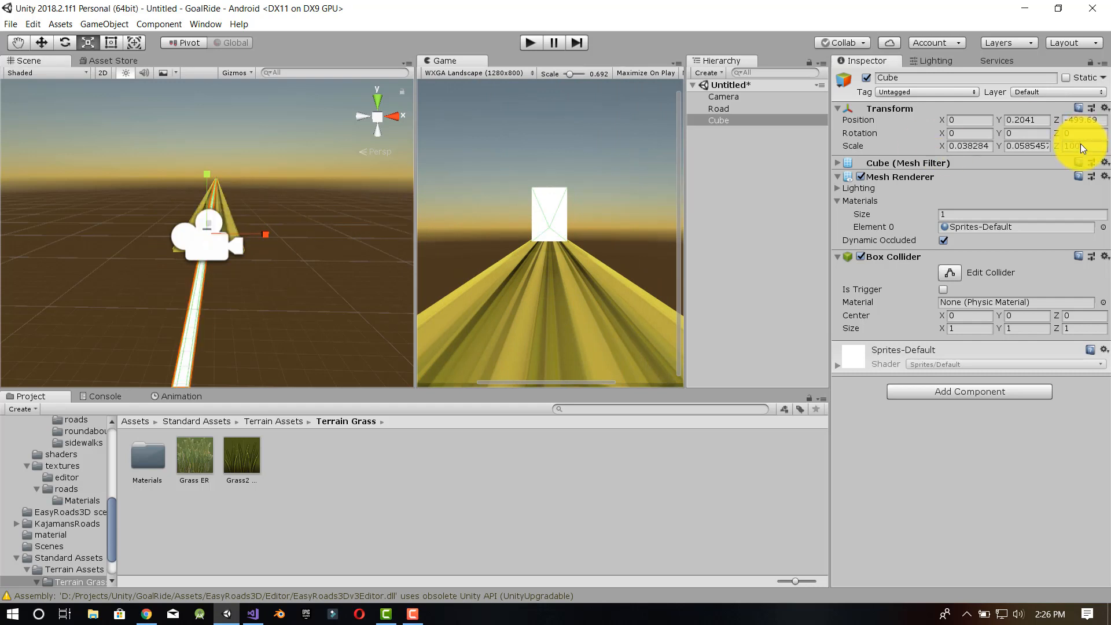
pyautogui.click(244, 218)
# - Move the white Cube strip sideways to about X 0.3 and set its Y position to 0
pyautogui.press('w')
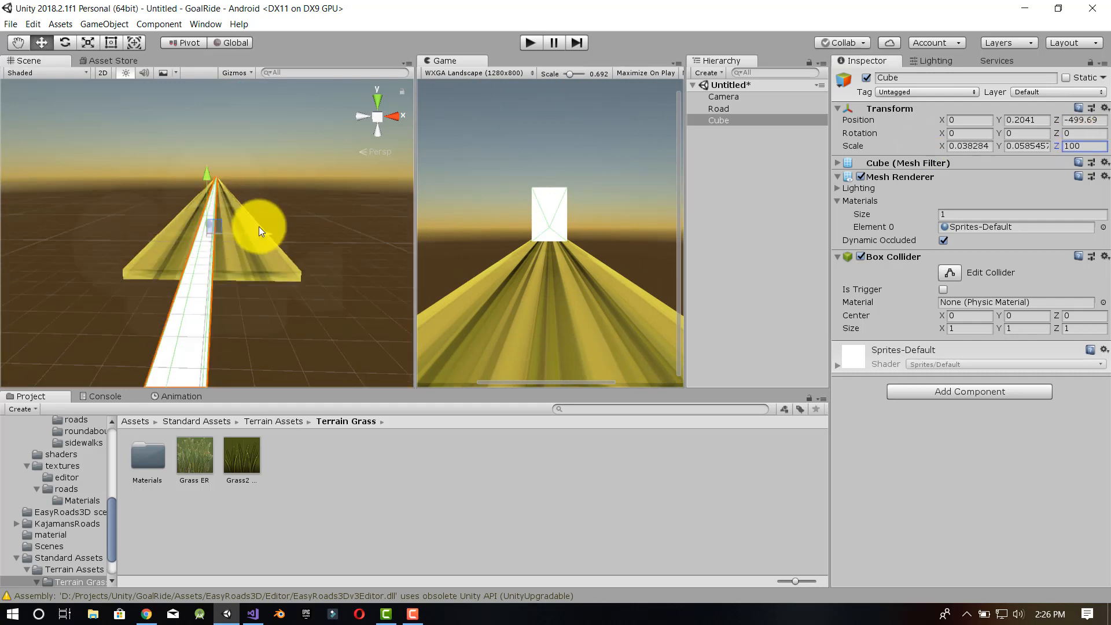
pyautogui.moveTo(259, 227); pyautogui.dragTo(308, 234)
pyautogui.click(295, 238)
pyautogui.moveTo(272, 253); pyautogui.dragTo(298, 278, button='right')
pyautogui.click(334, 276)
pyautogui.moveTo(1034, 120); pyautogui.dragTo(994, 124)
pyautogui.write('0')
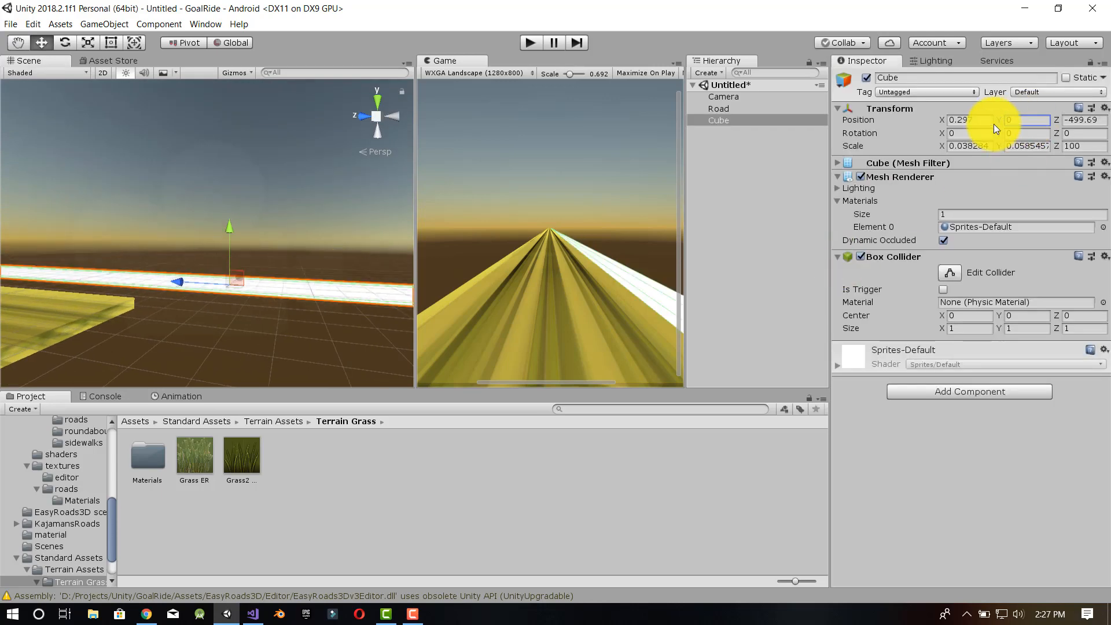
# - Examine the white strip's height and placement relative to the Road from several angles
pyautogui.click(186, 321)
pyautogui.moveTo(185, 321); pyautogui.dragTo(464, 276, button='right')
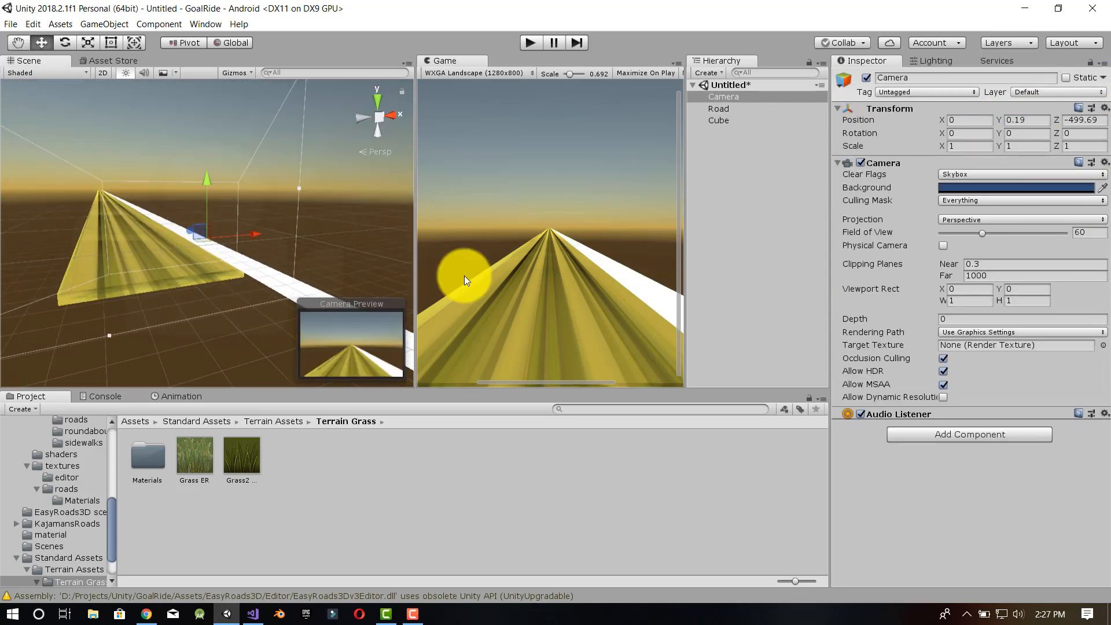
pyautogui.click(302, 290)
pyautogui.moveTo(332, 281)
pyautogui.mouseDown()
pyautogui.moveTo(307, 285)
pyautogui.moveTo(332, 280)
pyautogui.mouseUp()
pyautogui.click(208, 339)
pyautogui.keyDown('alt'); pyautogui.moveTo(208, 340); pyautogui.dragTo(405, 338); pyautogui.keyUp('alt')
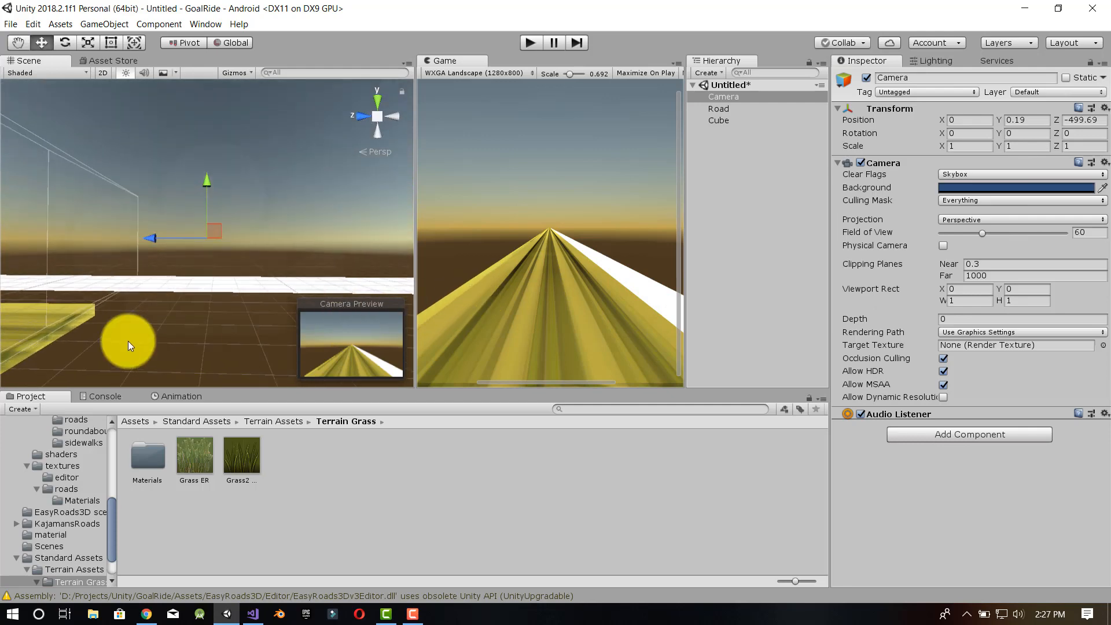
pyautogui.moveTo(129, 341); pyautogui.dragTo(351, 332, button='middle')
pyautogui.click(228, 287)
pyautogui.moveTo(373, 220)
pyautogui.mouseDown()
pyautogui.moveTo(419, 370)
pyautogui.moveTo(376, 225)
pyautogui.mouseUp()
pyautogui.click(209, 333)
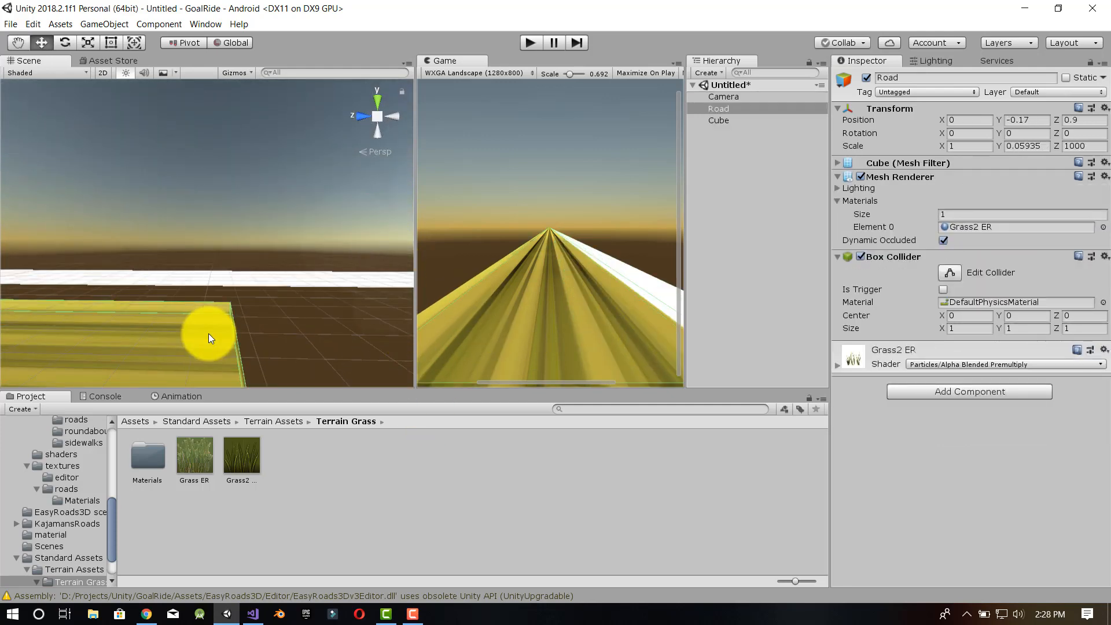
pyautogui.click(296, 339)
pyautogui.keyDown('alt'); pyautogui.moveTo(296, 339); pyautogui.dragTo(269, 307); pyautogui.keyUp('alt')
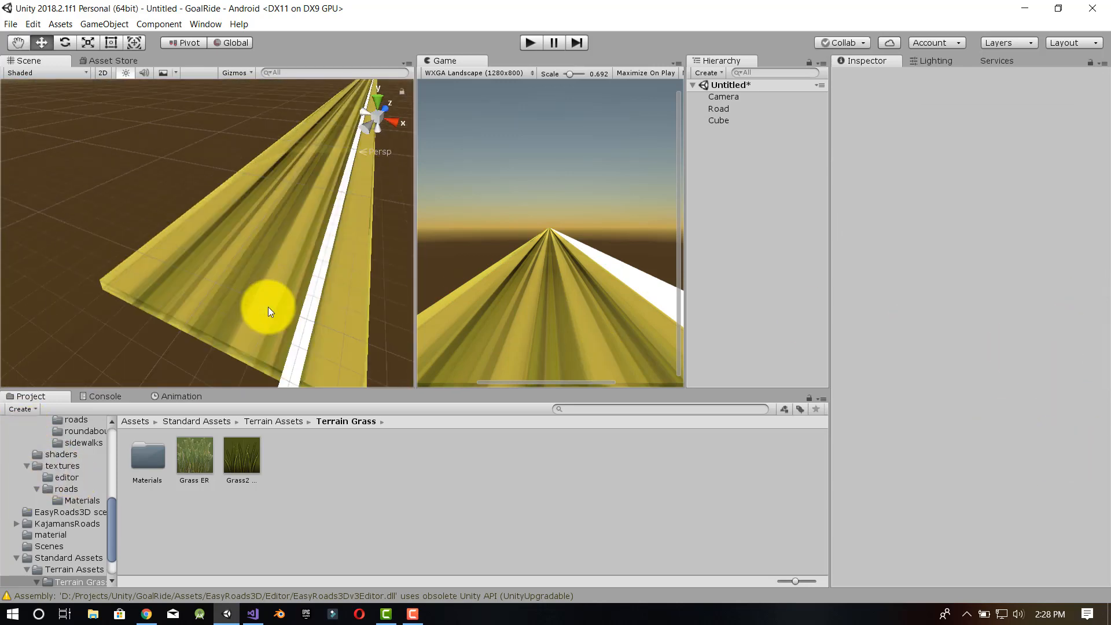
# - Set the Road's Y position to 1
pyautogui.click(269, 307)
pyautogui.keyDown('alt'); pyautogui.moveTo(252, 266); pyautogui.dragTo(193, 125); pyautogui.keyUp('alt')
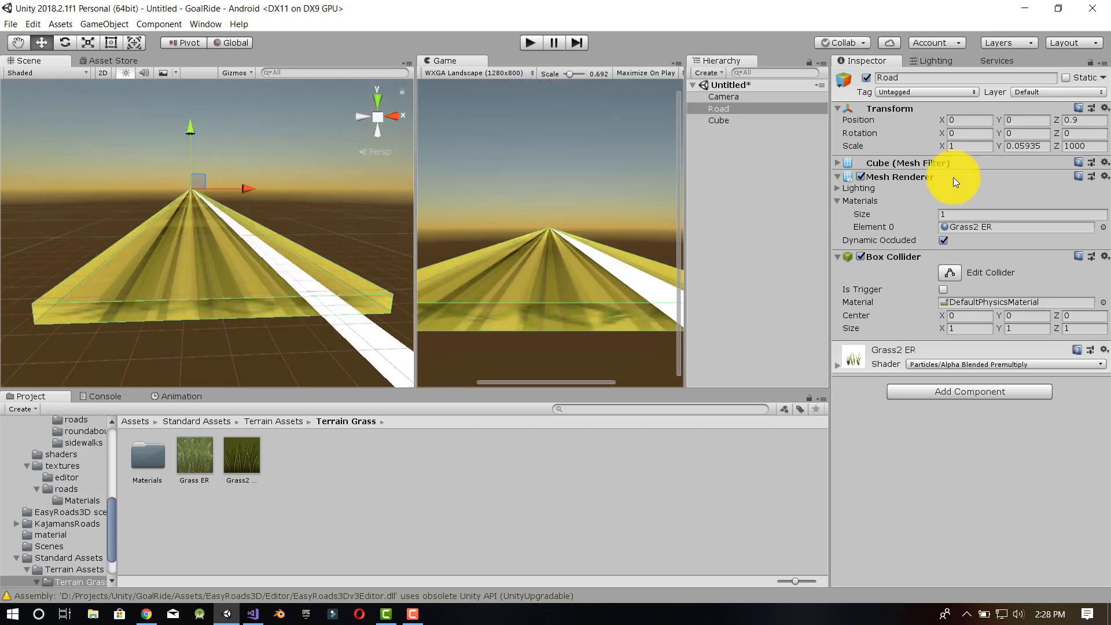
pyautogui.click(1020, 121)
pyautogui.write('1')
# - Try a Y position of 1.8 for the white Cube strip
pyautogui.click(362, 334)
pyautogui.click(1041, 123)
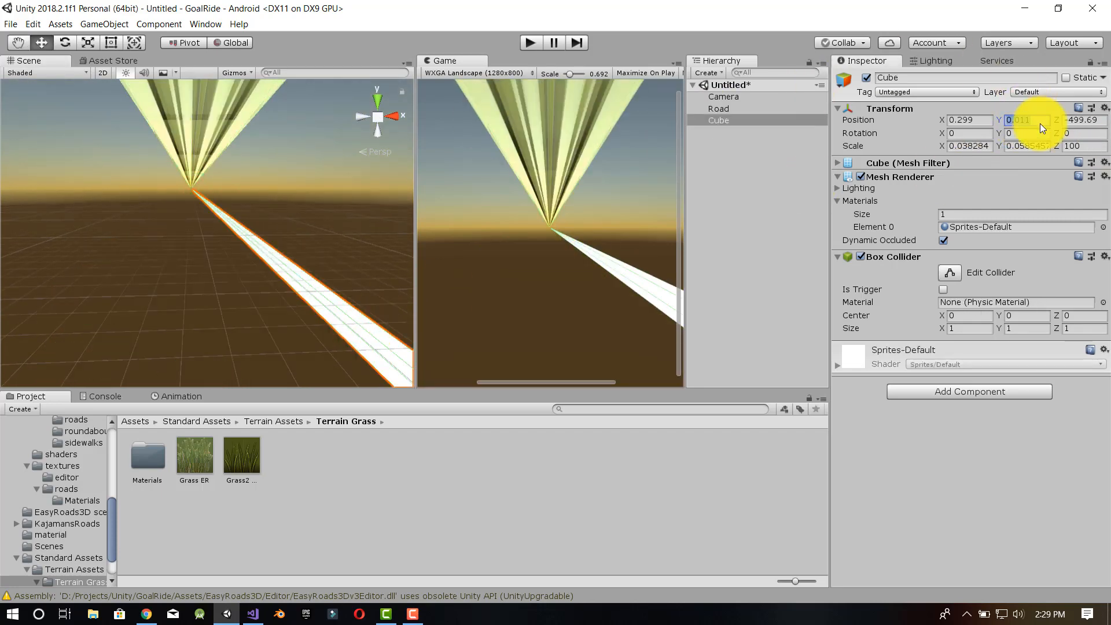
pyautogui.write('1.8')
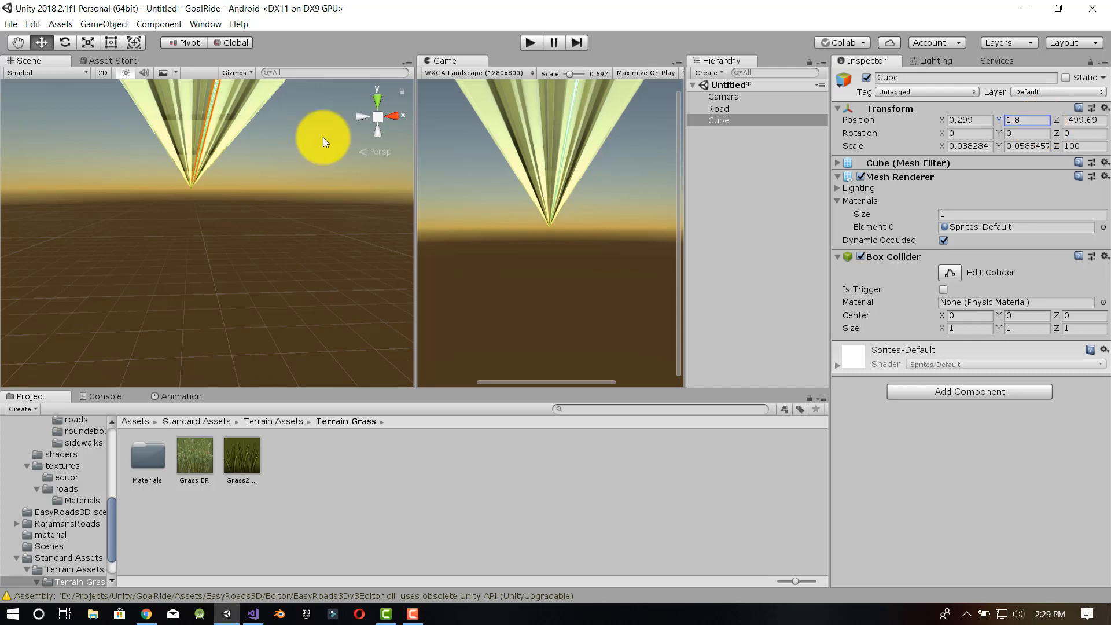
pyautogui.click(323, 139)
# - Raise the Camera so that it sits above the road surface and looks along it
pyautogui.moveTo(328, 200); pyautogui.dragTo(315, 404, button='middle')
pyautogui.scroll(-5, 239, 245)
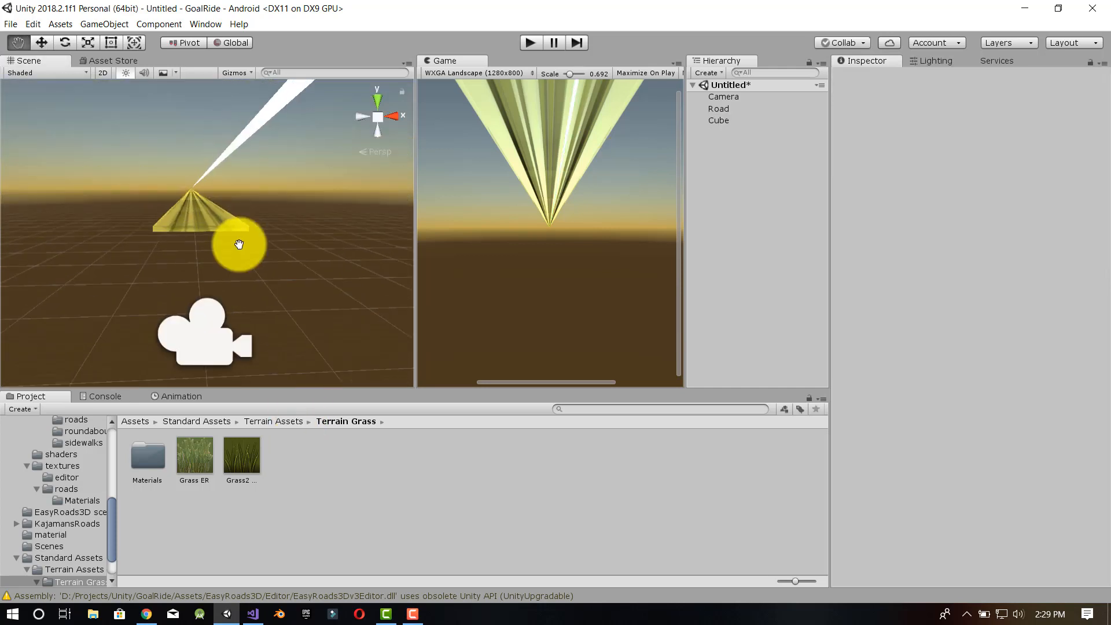
pyautogui.click(202, 338)
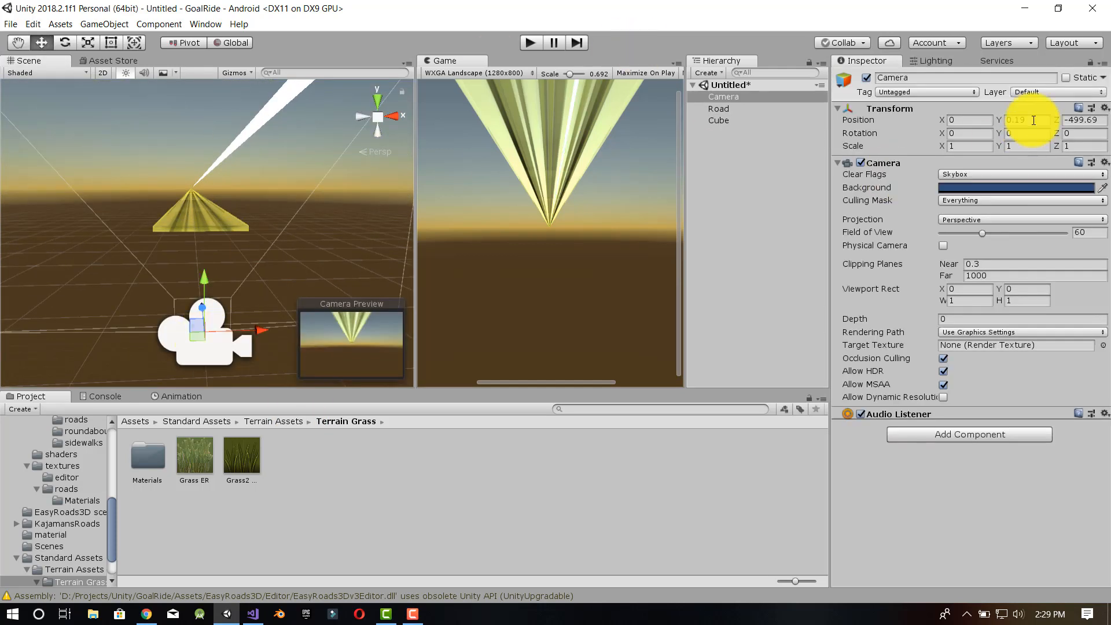
pyautogui.moveTo(997, 120); pyautogui.dragTo(992, 121)
pyautogui.moveTo(204, 181); pyautogui.dragTo(213, 140)
# - Set the white Cube strip's Y position to 1
pyautogui.click(256, 249)
pyautogui.keyDown('alt'); pyautogui.moveTo(256, 249); pyautogui.dragTo(426, 284); pyautogui.keyUp('alt')
pyautogui.click(280, 155)
pyautogui.write('1')
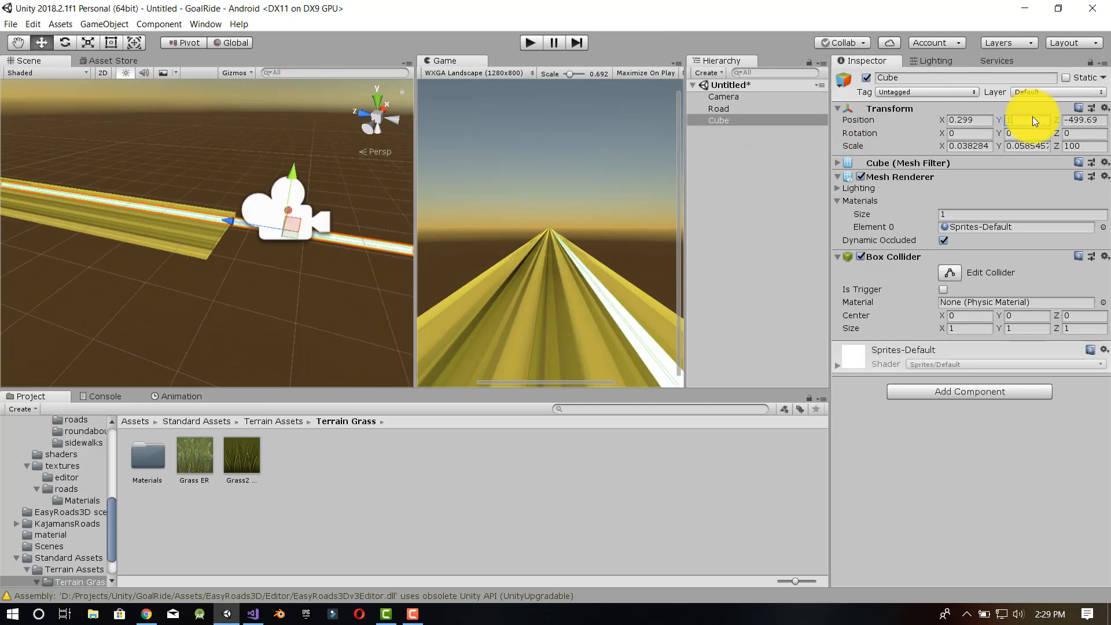
# - Move the white Cube strip outward to the Road's side edge, at about X 0.479
pyautogui.moveTo(278, 268)
pyautogui.keyDown('alt'); pyautogui.mouseDown()
pyautogui.moveTo(0, 240)
pyautogui.moveTo(286, 276)
pyautogui.mouseUp(); pyautogui.keyUp('alt')
pyautogui.keyDown('alt'); pyautogui.moveTo(328, 194); pyautogui.dragTo(156, 295); pyautogui.keyUp('alt')
pyautogui.click(1054, 242)
pyautogui.moveTo(246, 313); pyautogui.dragTo(166, 234)
pyautogui.click(172, 228)
pyautogui.scroll(3, 169, 227)
pyautogui.click(76, 209)
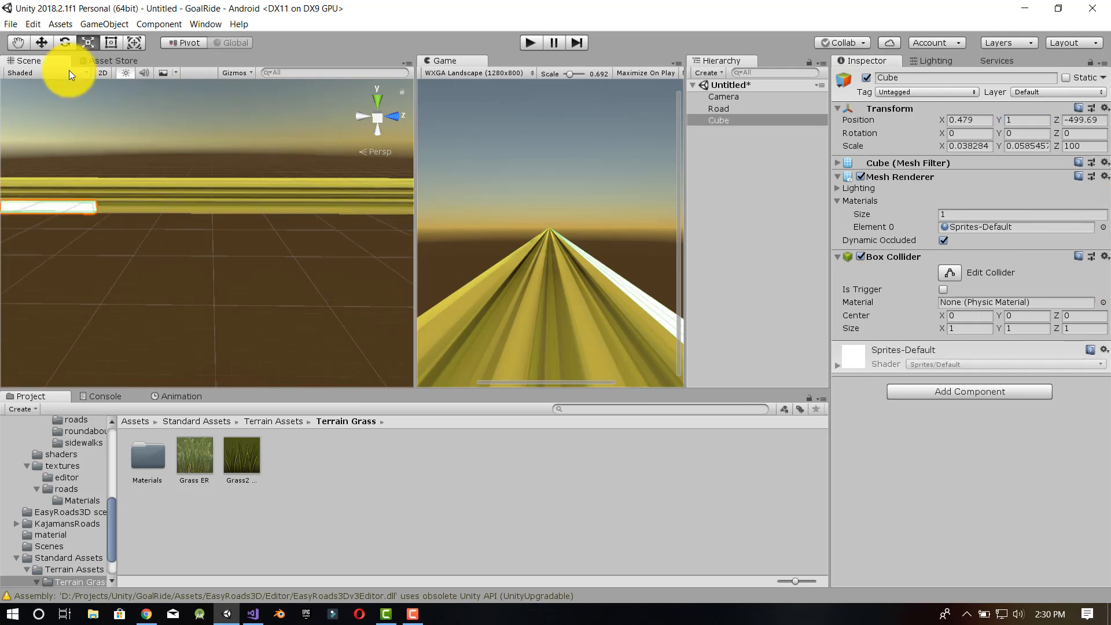
# - Stretch the white Cube strip lengthwise along the Road to a Z scale of about 113.3
pyautogui.click(111, 42)
pyautogui.moveTo(92, 210); pyautogui.dragTo(541, 232)
pyautogui.moveTo(201, 244); pyautogui.dragTo(205, 244, button='middle')
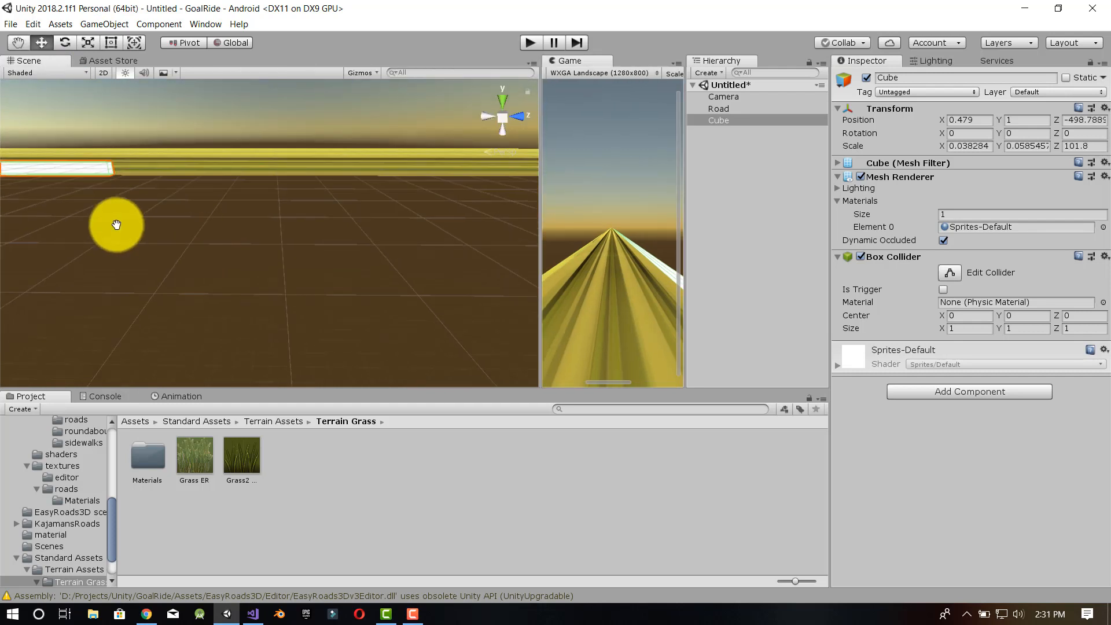
pyautogui.moveTo(113, 172); pyautogui.dragTo(681, 175)
pyautogui.moveTo(1012, 169); pyautogui.dragTo(675, 173)
pyautogui.moveTo(931, 173); pyautogui.dragTo(584, 167)
pyautogui.moveTo(388, 209); pyautogui.dragTo(53, 231, button='middle')
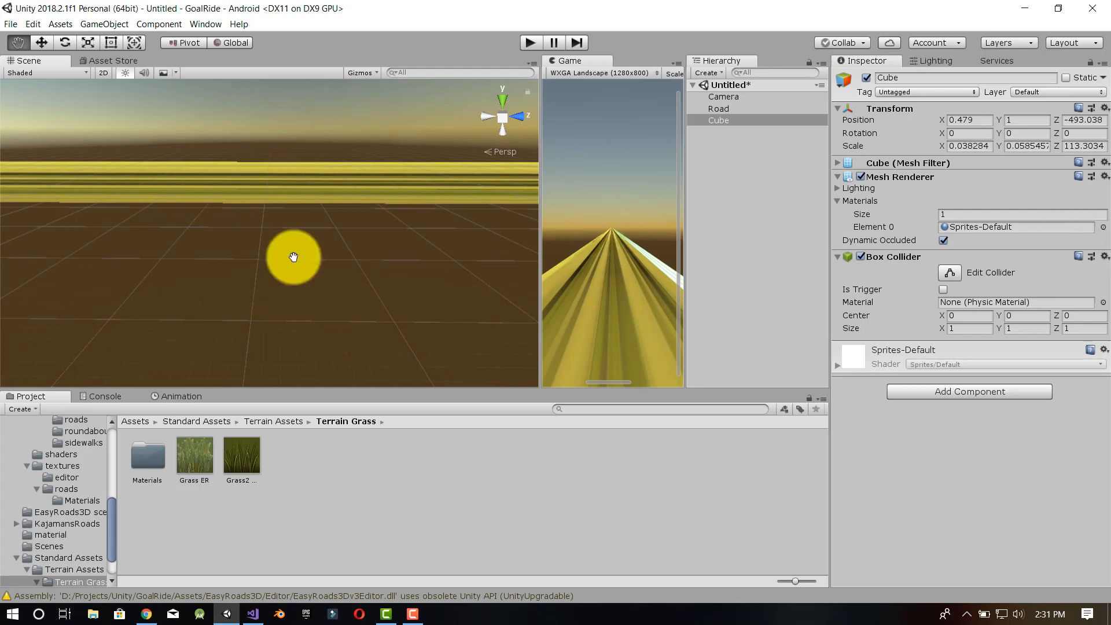
pyautogui.scroll(-5, 288, 256)
pyautogui.keyDown('alt'); pyautogui.moveTo(284, 256); pyautogui.dragTo(367, 253); pyautogui.keyUp('alt')
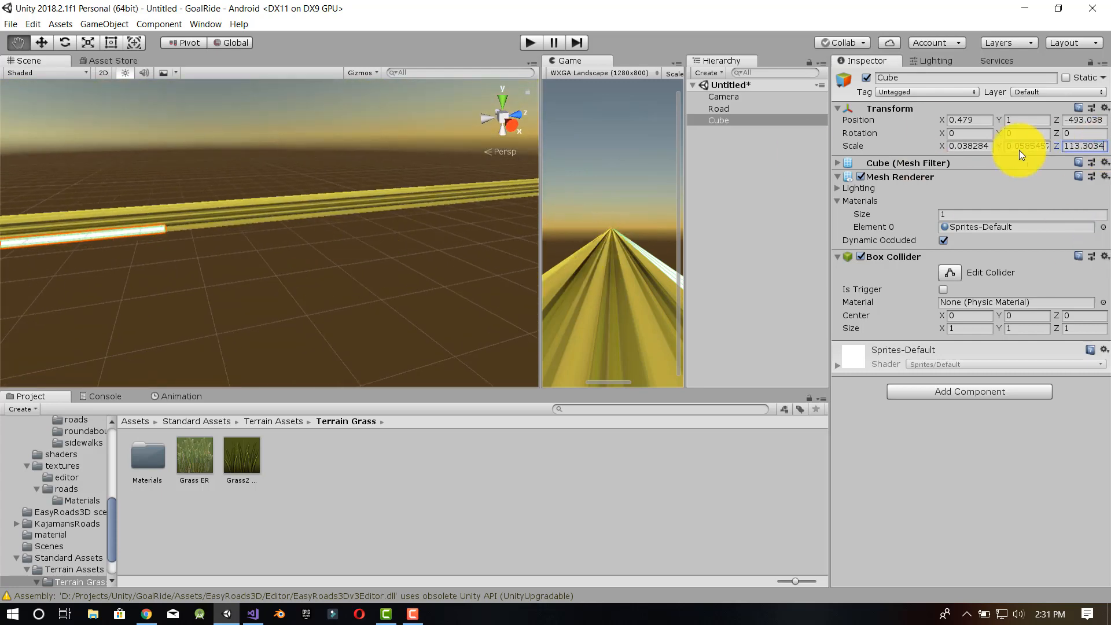
# - Set the white Cube strip's Z scale to 1000 and inspect how far it extends
pyautogui.click(1082, 146)
pyautogui.write('1000')
pyautogui.scroll(-15, 271, 304)
pyautogui.click(271, 305)
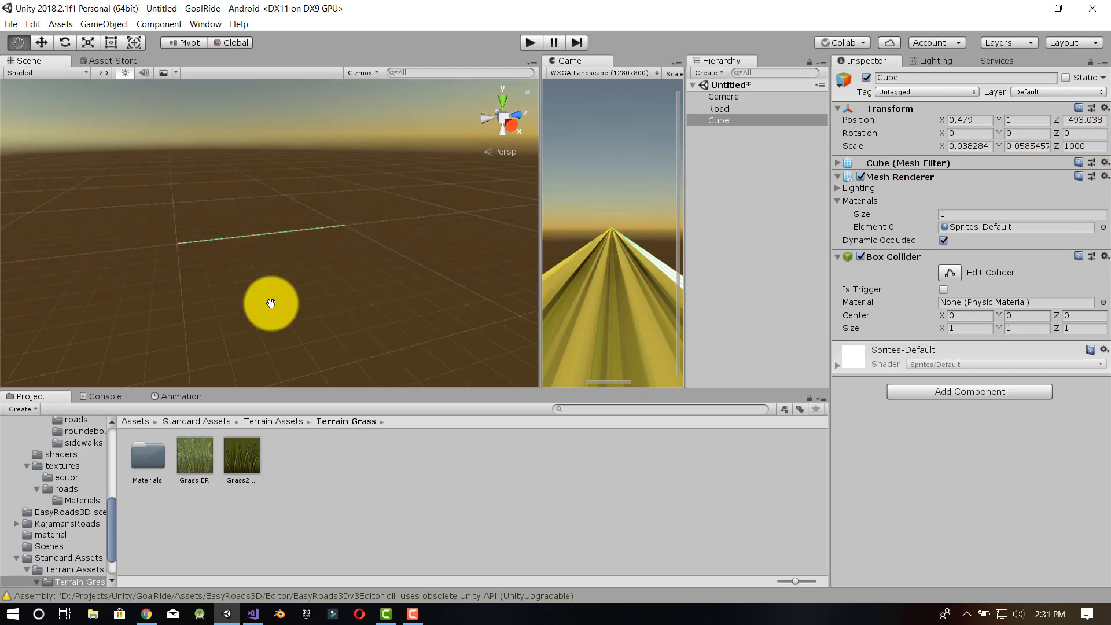
pyautogui.scroll(4, 221, 266)
pyautogui.keyDown('alt'); pyautogui.moveTo(221, 266); pyautogui.dragTo(315, 303); pyautogui.keyUp('alt')
pyautogui.scroll(6, 315, 301)
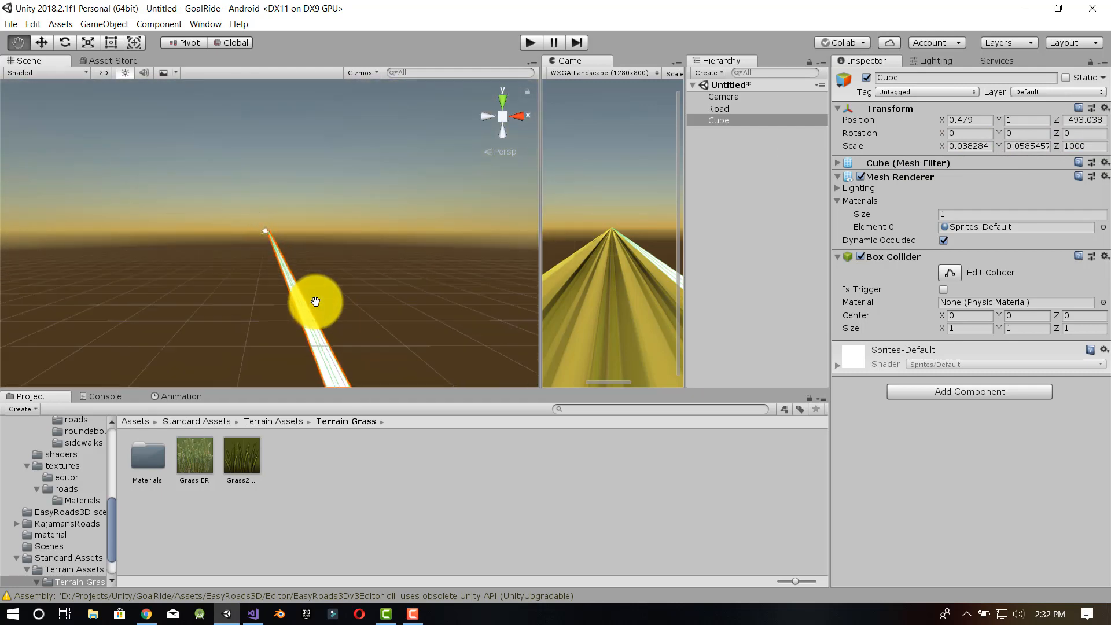
pyautogui.scroll(-1, 315, 302)
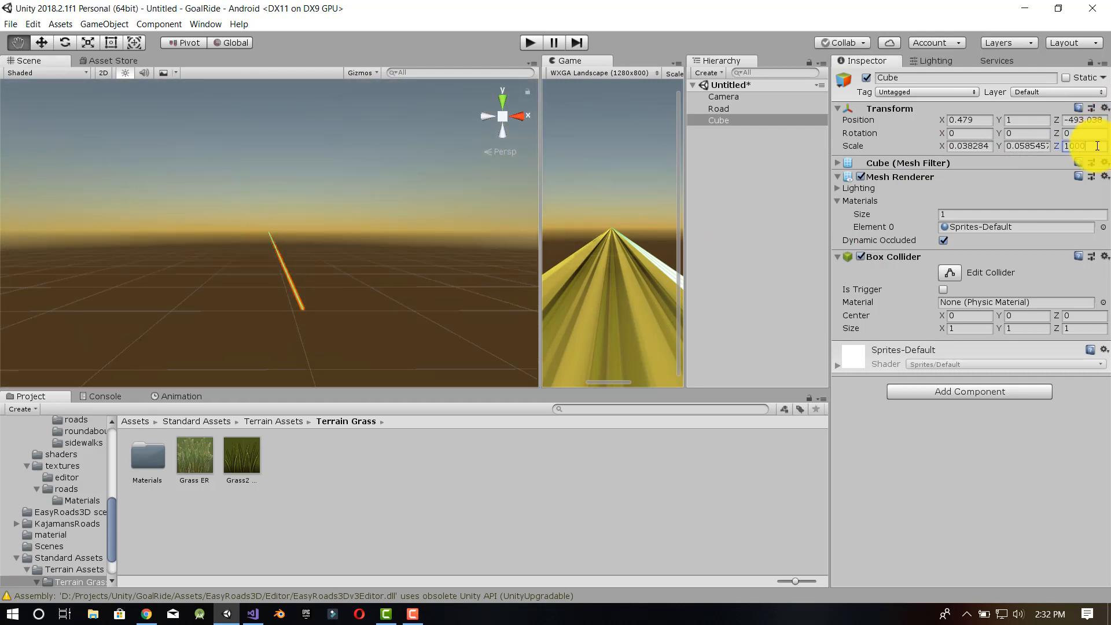
# - Try a Z scale of 500 for the white Cube strip, then clear the value
pyautogui.write('0')
pyautogui.scroll(-3, 253, 259)
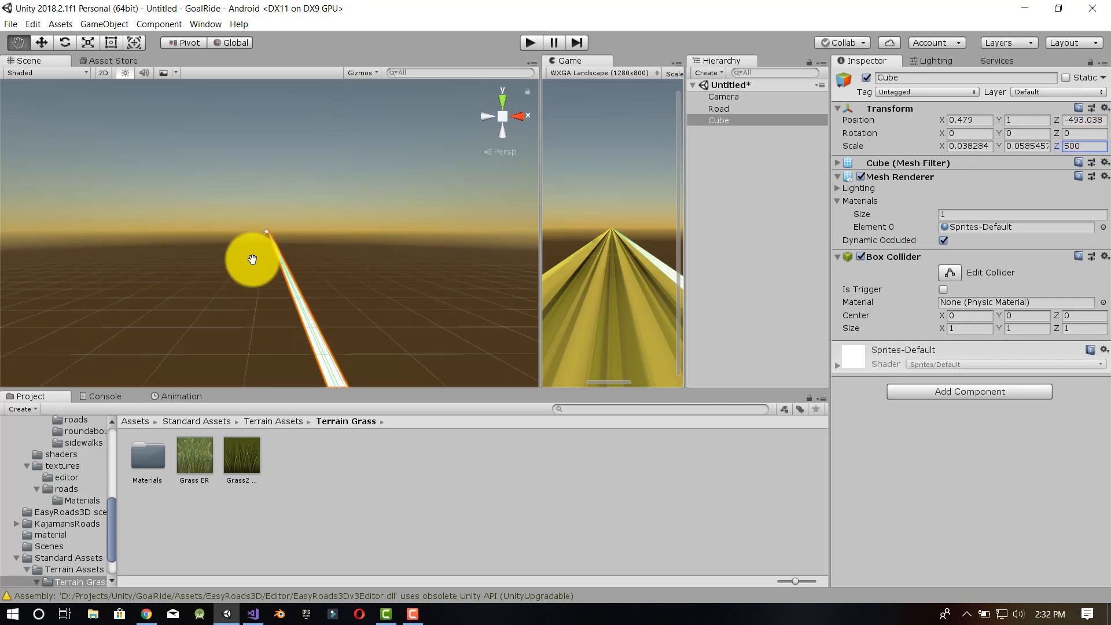
pyautogui.scroll(6, 252, 260)
pyautogui.press('BackSpace')
pyautogui.press('BackSpace')
pyautogui.press('BackSpace')
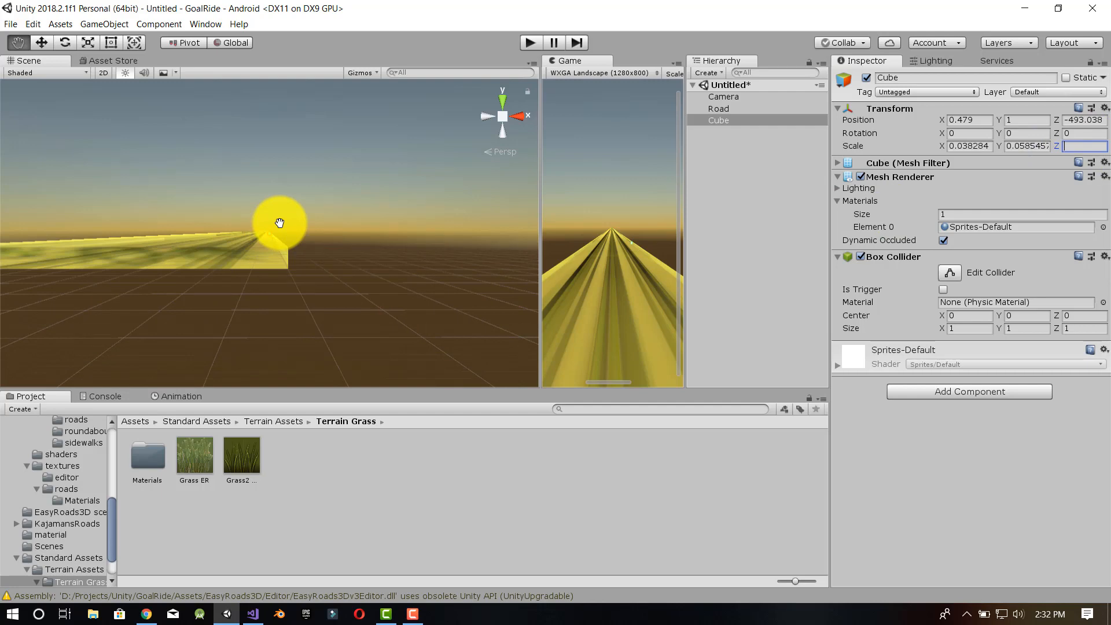
# - Delete the white Cube strip from the scene
pyautogui.scroll(5, 269, 243)
pyautogui.click(268, 239)
pyautogui.keyDown('alt'); pyautogui.moveTo(335, 189); pyautogui.dragTo(104, 294); pyautogui.keyUp('alt')
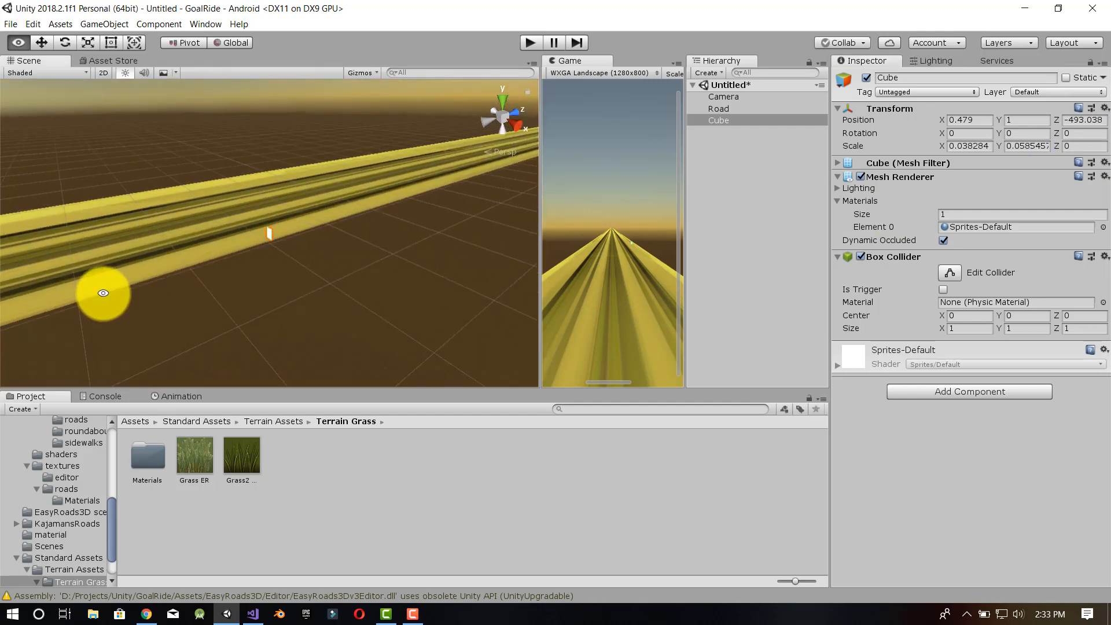
pyautogui.keyDown('alt'); pyautogui.moveTo(281, 261); pyautogui.dragTo(130, 252); pyautogui.keyUp('alt')
pyautogui.click(705, 119)
pyautogui.press('Delete')
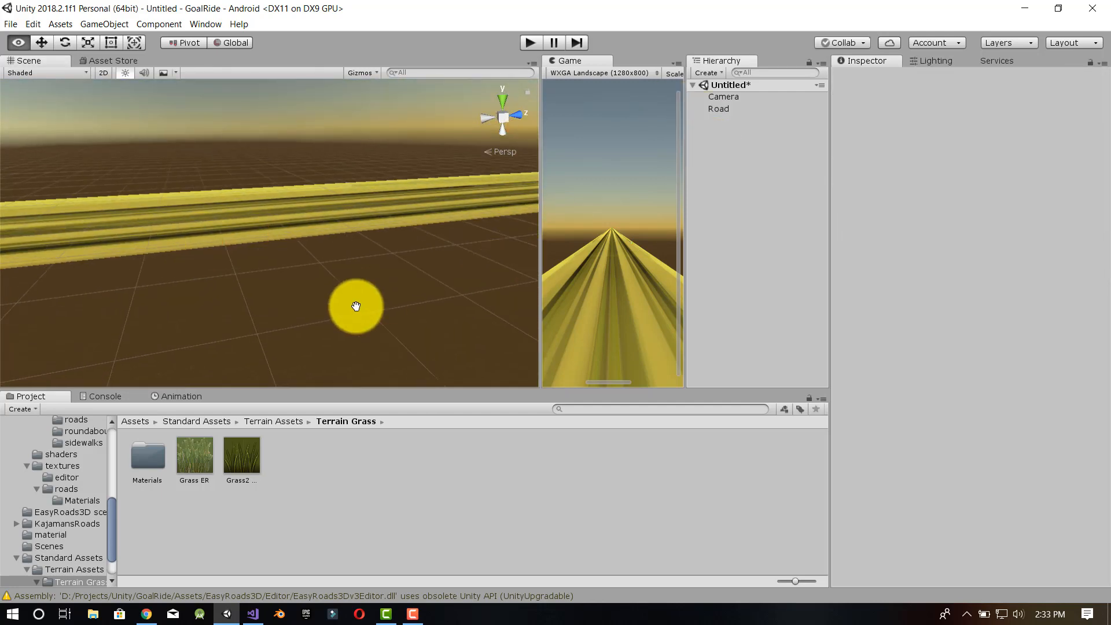
# - Duplicate the Road object, keeping the copy at the original's position
pyautogui.keyDown('alt'); pyautogui.moveTo(356, 306); pyautogui.dragTo(648, 284); pyautogui.keyUp('alt')
pyautogui.moveTo(540, 291); pyautogui.dragTo(433, 298)
pyautogui.scroll(-5, 199, 304)
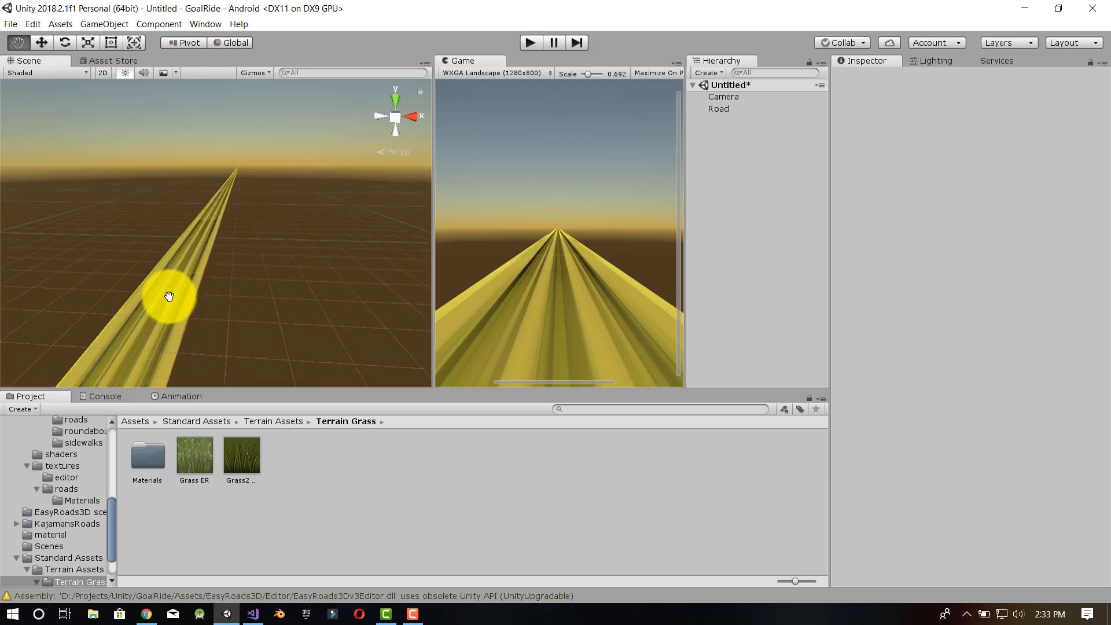
pyautogui.click(715, 108)
pyautogui.rightClick(714, 108)
pyautogui.click(801, 168)
pyautogui.press('w')
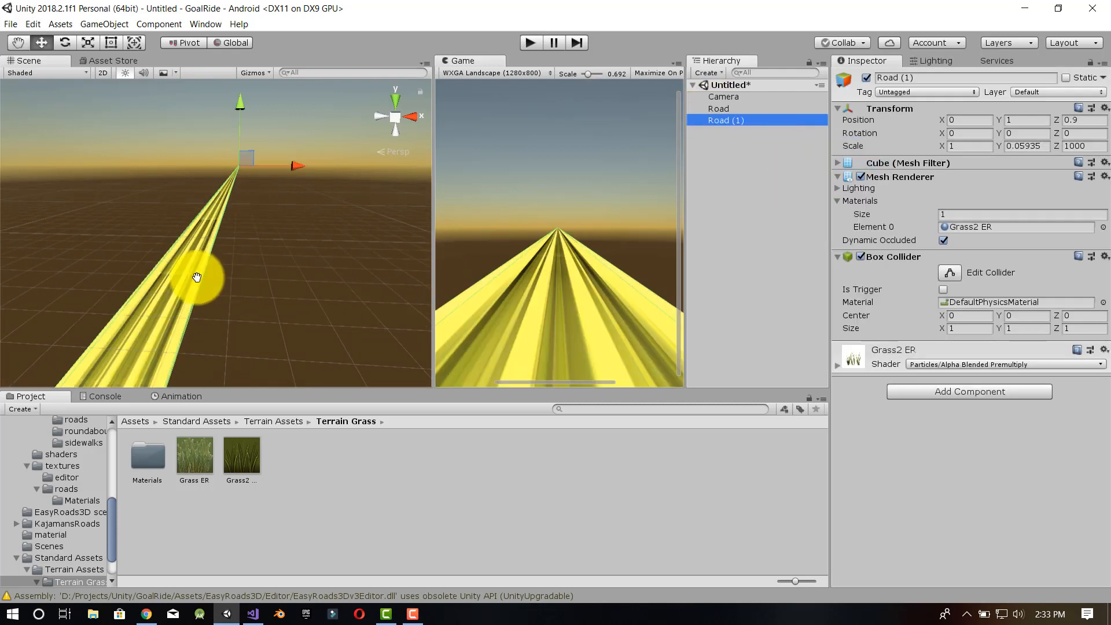
pyautogui.moveTo(239, 94); pyautogui.dragTo(242, 100)
pyautogui.hotkey('ctrl', 'z')
# - Try the GrassMat and group3Mat materials on the Road (1) copy
pyautogui.click(1103, 227)
pyautogui.click(57, 155)
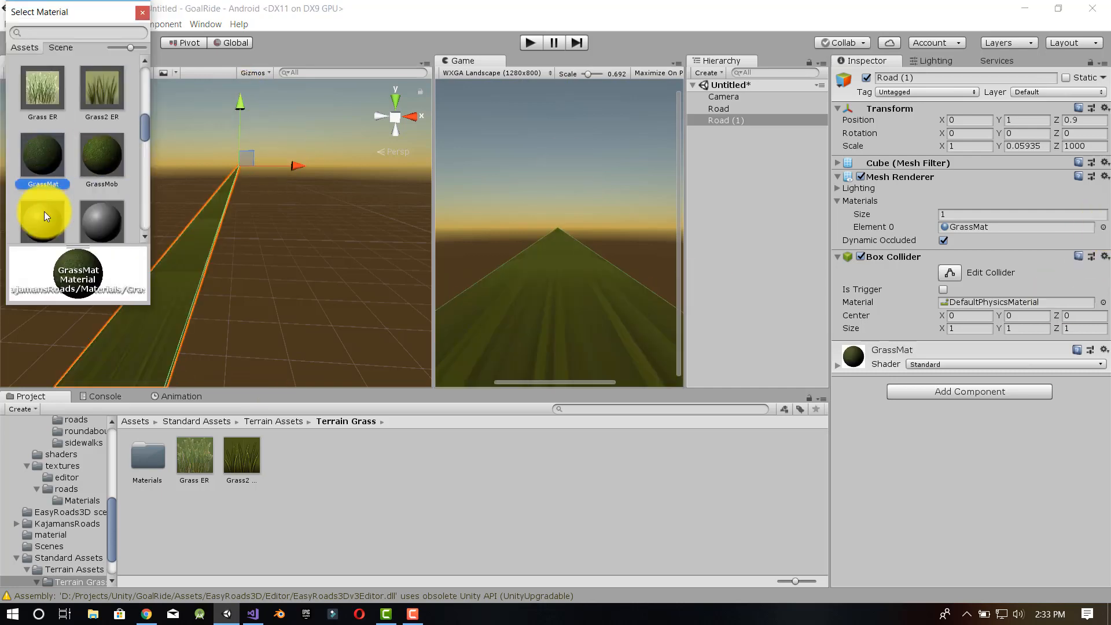
pyautogui.click(44, 211)
pyautogui.click(84, 204)
pyautogui.click(105, 125)
pyautogui.scroll(-2, 103, 136)
pyautogui.click(98, 170)
pyautogui.scroll(-6, 96, 150)
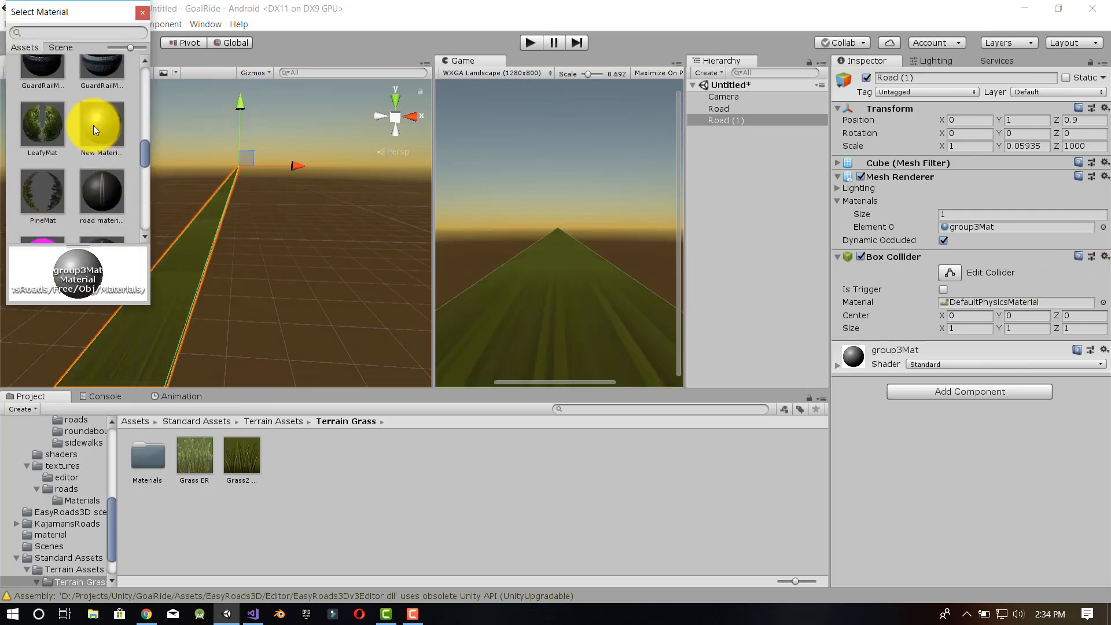
# - Compare LeafyMat with other materials on Road (1) and assign GuardRailMat
pyautogui.click(92, 126)
pyautogui.click(100, 178)
pyautogui.click(87, 121)
pyautogui.click(59, 113)
pyautogui.scroll(2, 59, 113)
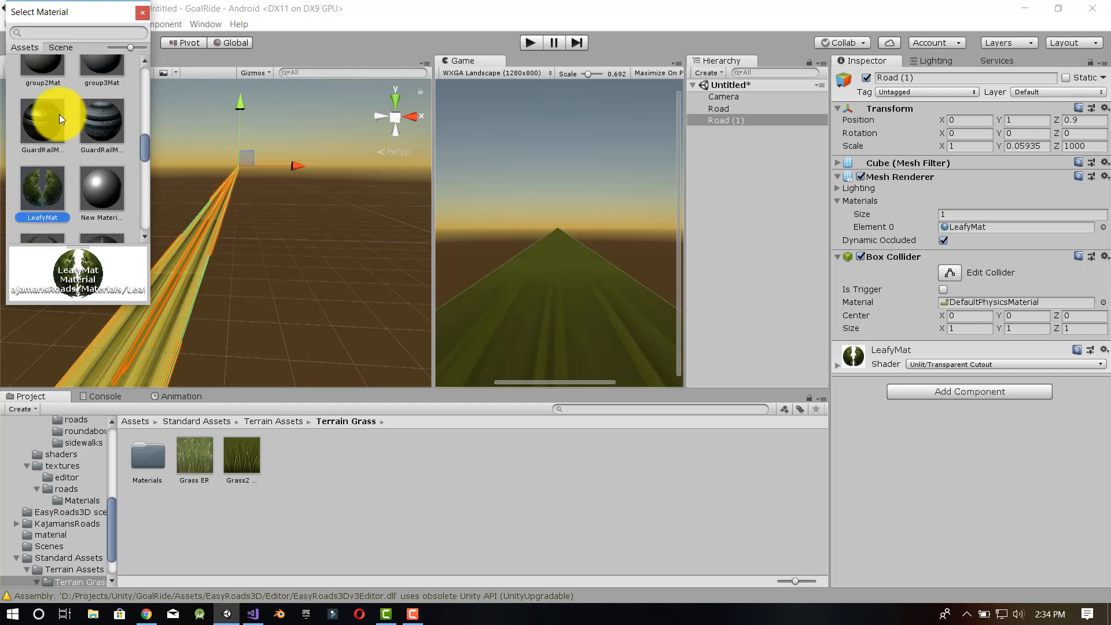
pyautogui.click(95, 111)
pyautogui.click(47, 123)
pyautogui.click(50, 184)
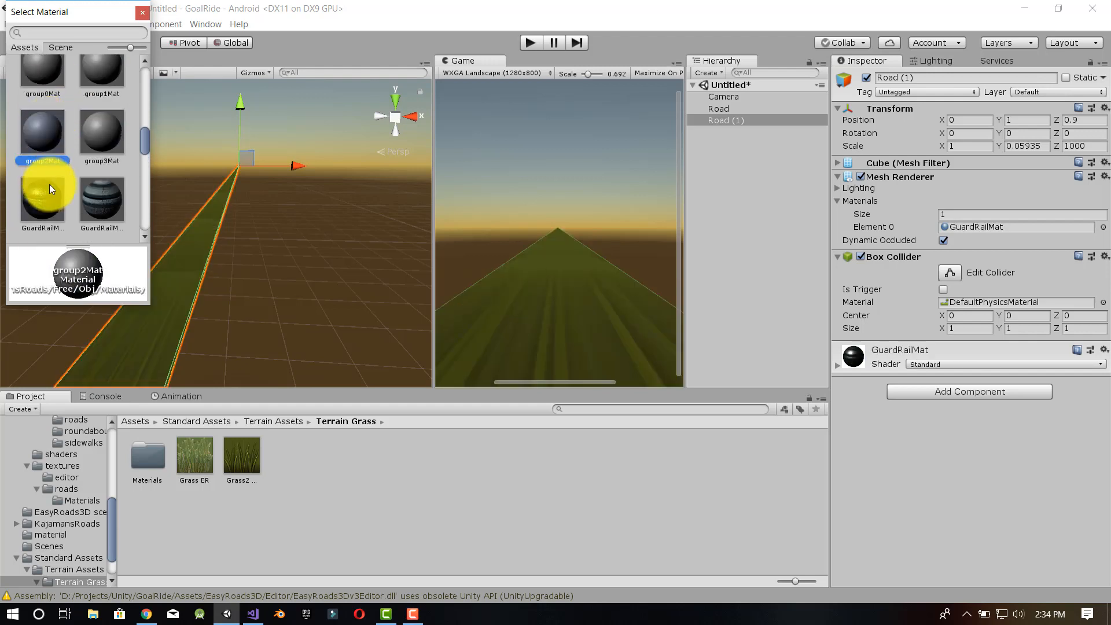
pyautogui.click(143, 13)
# - Narrow Road (1) into a thin strip with an X scale of about 0.066
pyautogui.press('r')
pyautogui.moveTo(301, 168); pyautogui.dragTo(245, 191)
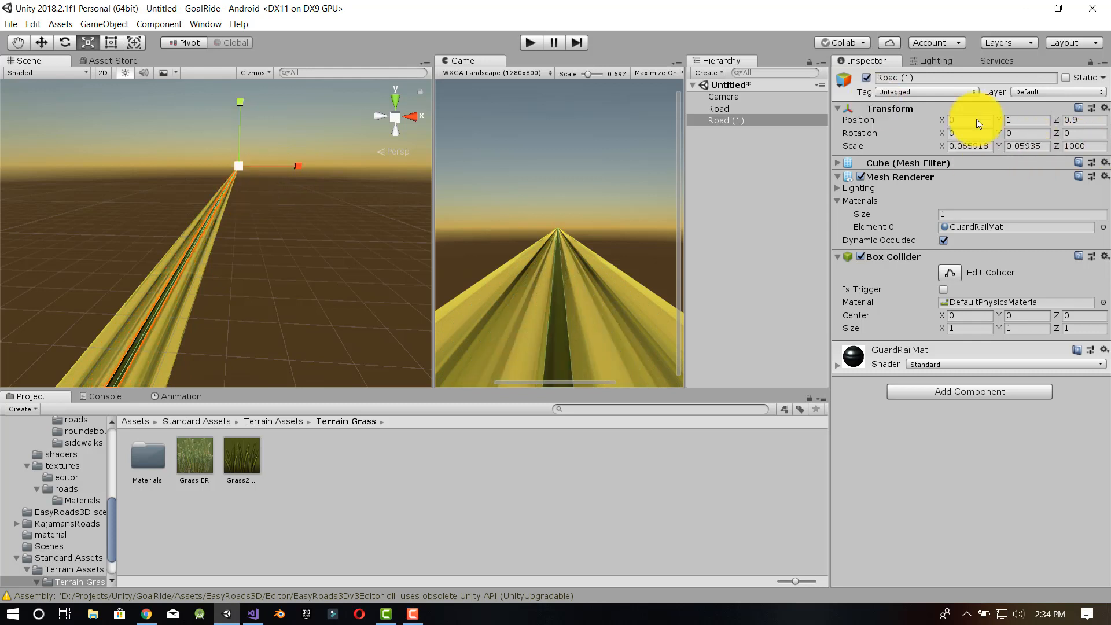
pyautogui.moveTo(295, 162); pyautogui.dragTo(300, 169)
pyautogui.scroll(3, 225, 227)
pyautogui.scroll(-1, 225, 227)
pyautogui.scroll(2, 300, 168)
pyautogui.scroll(-3, 300, 169)
pyautogui.moveTo(300, 169); pyautogui.dragTo(102, 283, button='right')
pyautogui.moveTo(101, 283); pyautogui.dragTo(9, 307, button='middle')
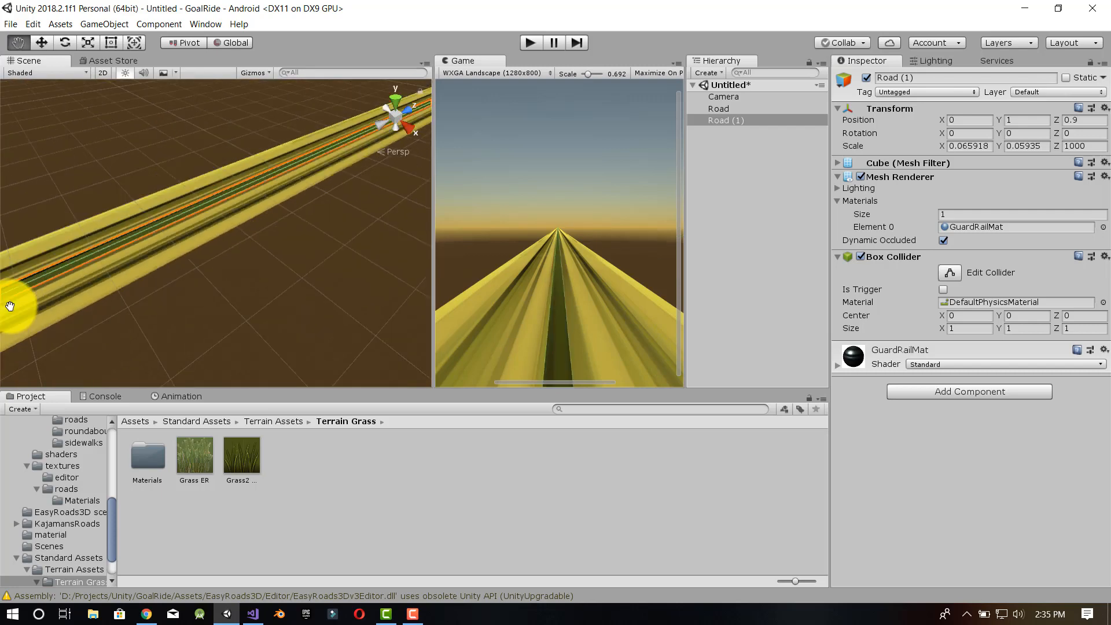
pyautogui.moveTo(369, 208)
pyautogui.mouseDown(button='middle')
pyautogui.moveTo(149, 280)
pyautogui.moveTo(990, 399)
pyautogui.mouseUp(button='middle')
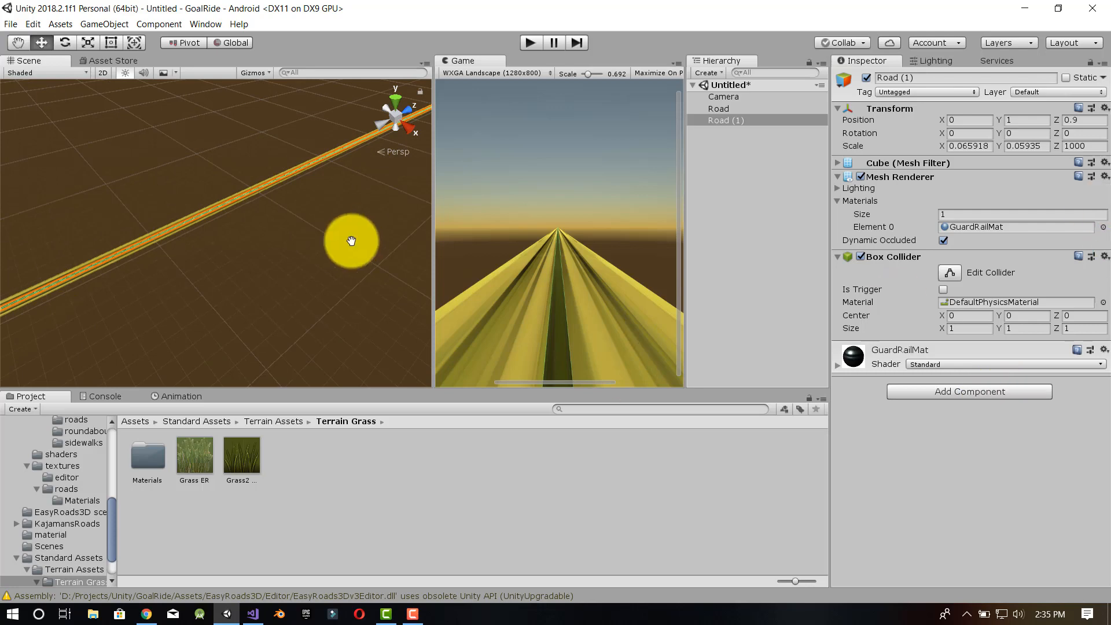
# - Duplicate the thin Road (1) strip and move the copy sideways beyond the Road's edge
pyautogui.scroll(5, 352, 241)
pyautogui.click(765, 120)
pyautogui.hotkey('ctrl', 'd')
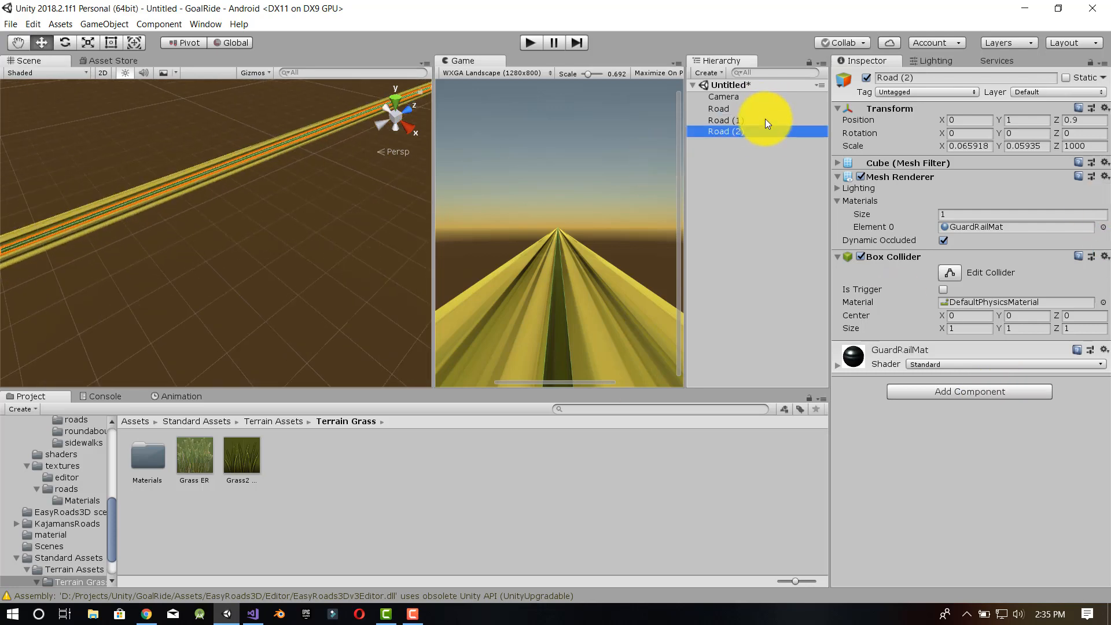
pyautogui.keyDown('alt'); pyautogui.moveTo(317, 186); pyautogui.dragTo(617, 113); pyautogui.keyUp('alt')
pyautogui.moveTo(173, 116); pyautogui.dragTo(174, 224)
# - Set the Road (1) strip's position to X 1 and Y 1
pyautogui.click(705, 119)
pyautogui.click(1038, 118)
pyautogui.press('BackSpace')
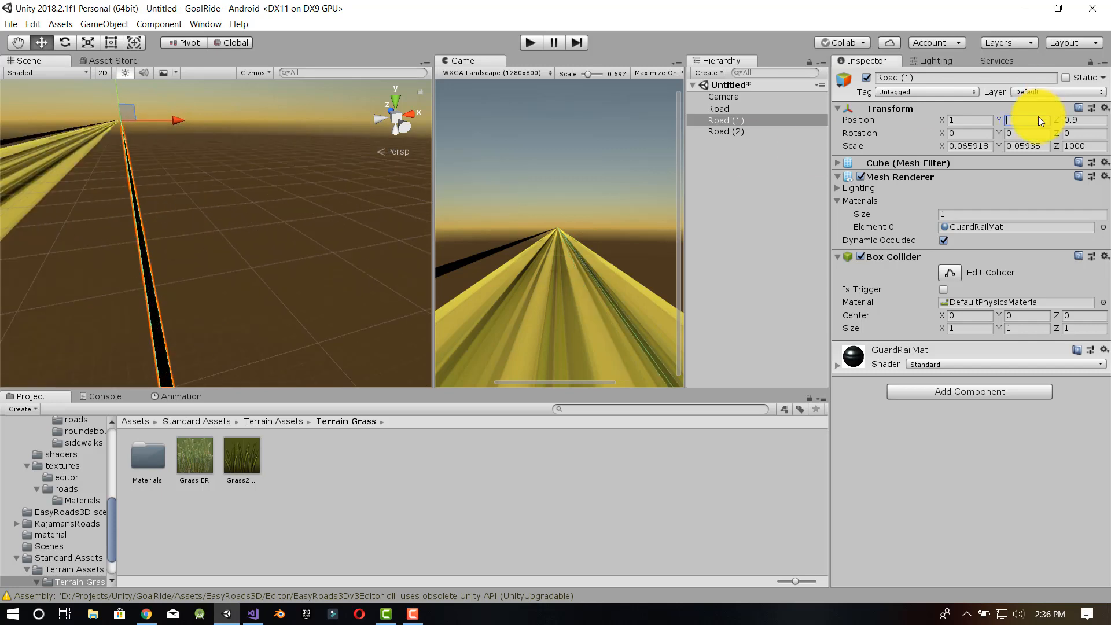
pyautogui.write('1')
pyautogui.click(128, 145)
pyautogui.click(130, 161)
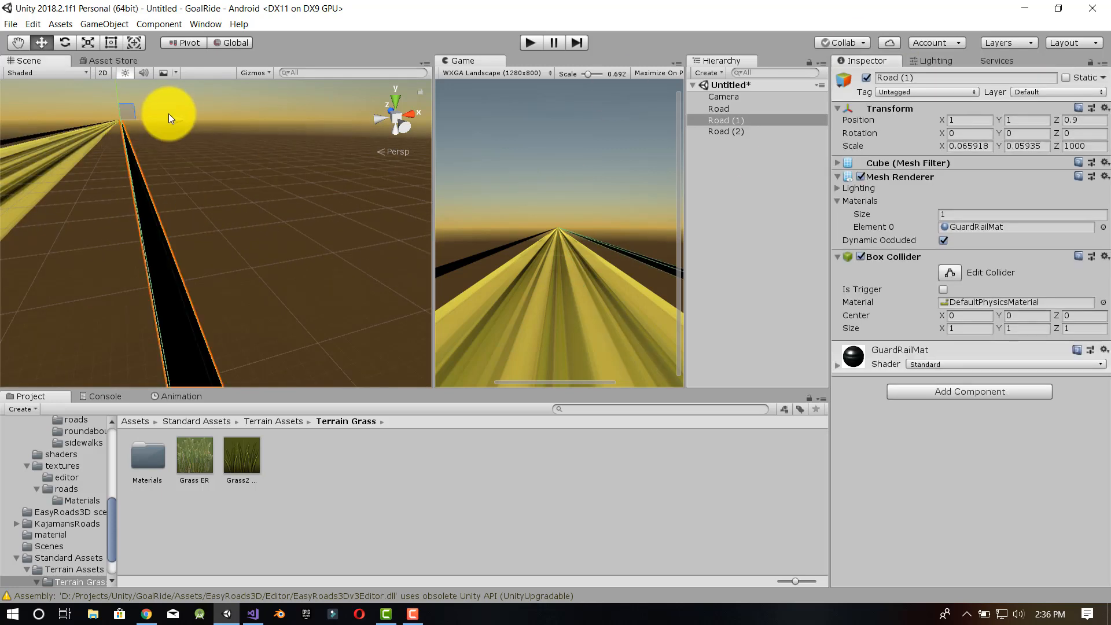
# - Try to slide the Road (1) strip along the X axis to the Road's edge
pyautogui.moveTo(168, 114); pyautogui.dragTo(174, 115)
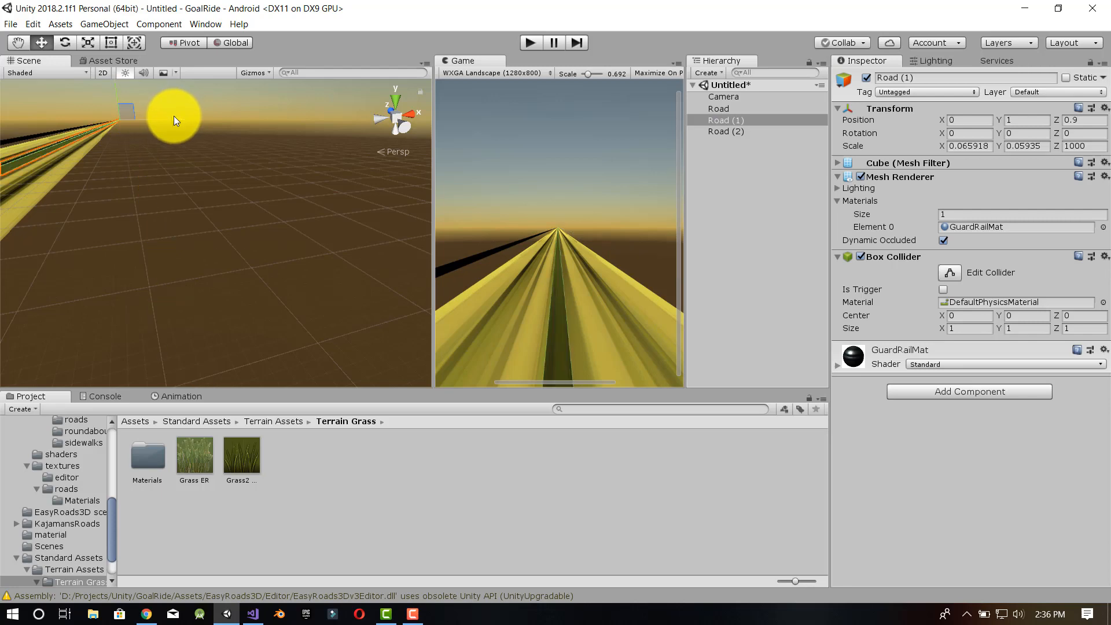
pyautogui.scroll(3, 80, 153)
pyautogui.scroll(-5, 80, 154)
pyautogui.scroll(4, 147, 118)
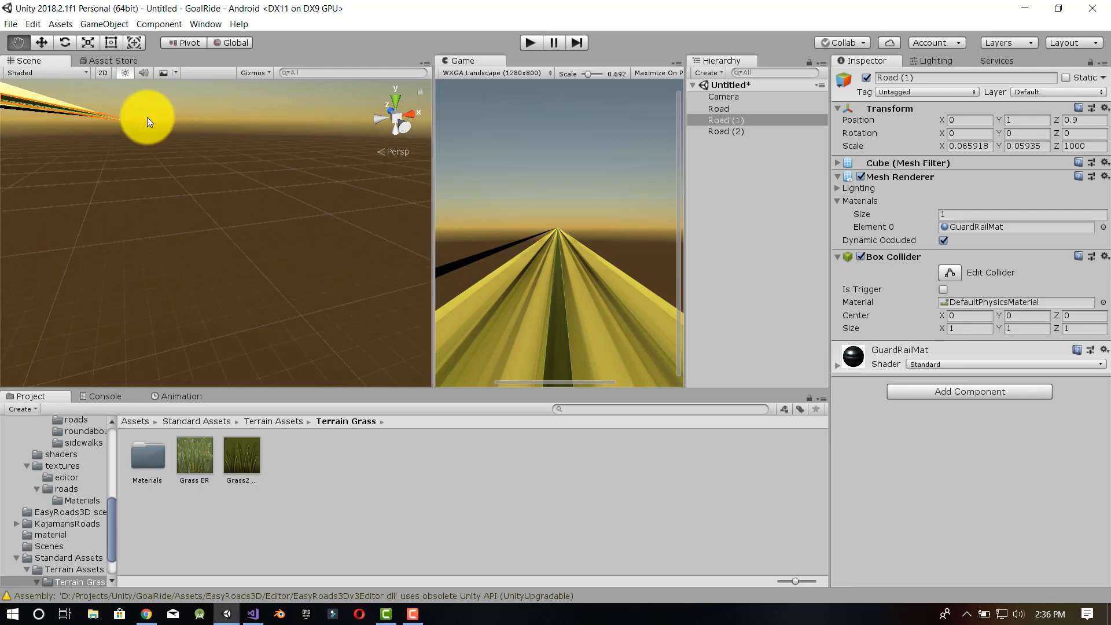
pyautogui.scroll(5, 272, 248)
pyautogui.moveTo(178, 119); pyautogui.dragTo(179, 127)
pyautogui.scroll(2, 87, 140)
pyautogui.moveTo(87, 139); pyautogui.dragTo(403, 329, button='middle')
pyautogui.click(105, 184)
pyautogui.moveTo(172, 120); pyautogui.dragTo(174, 129)
pyautogui.click(175, 129)
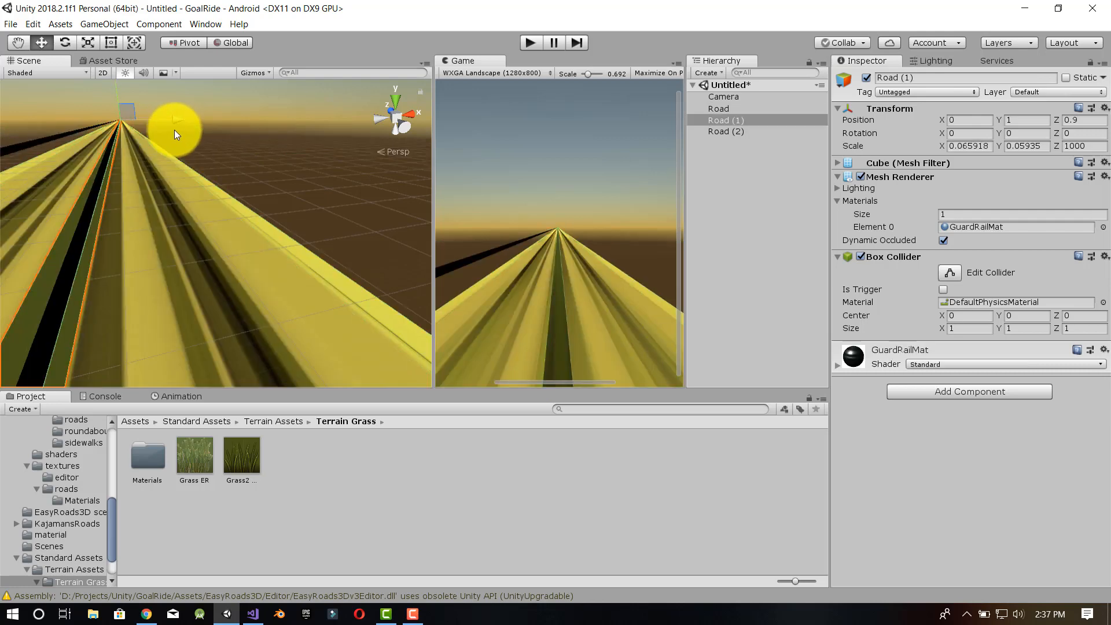
# - Set the Road (1) strip's X position to 0.5 so it lies along the Road's edge
pyautogui.click(971, 120)
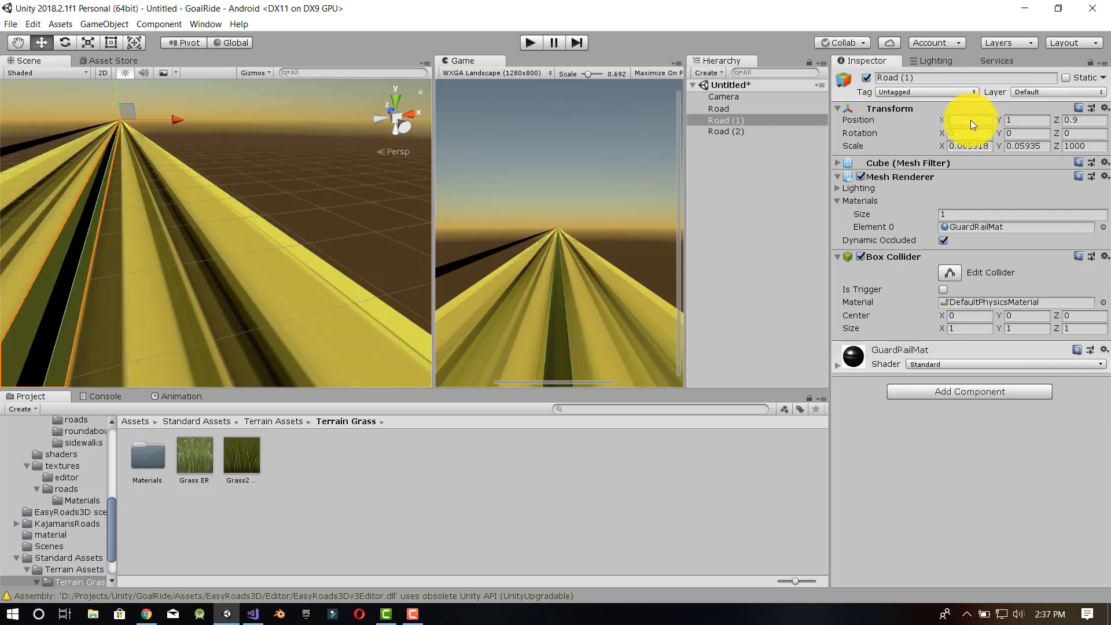
pyautogui.write('0.5')
pyautogui.click(337, 217)
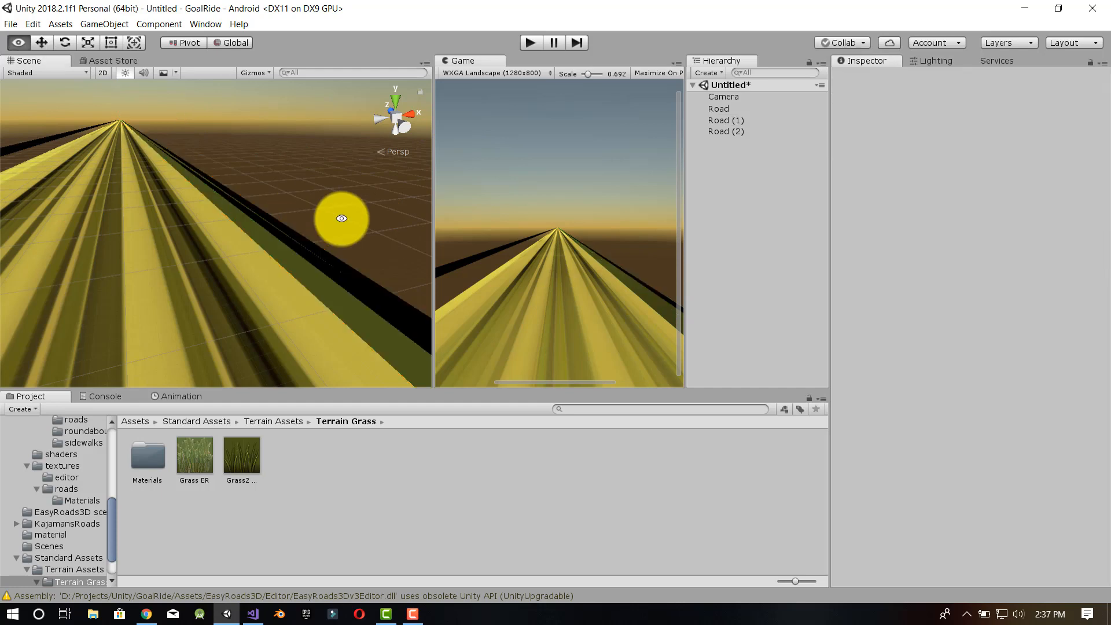
pyautogui.keyDown('alt'); pyautogui.moveTo(340, 218); pyautogui.dragTo(398, 202); pyautogui.keyUp('alt')
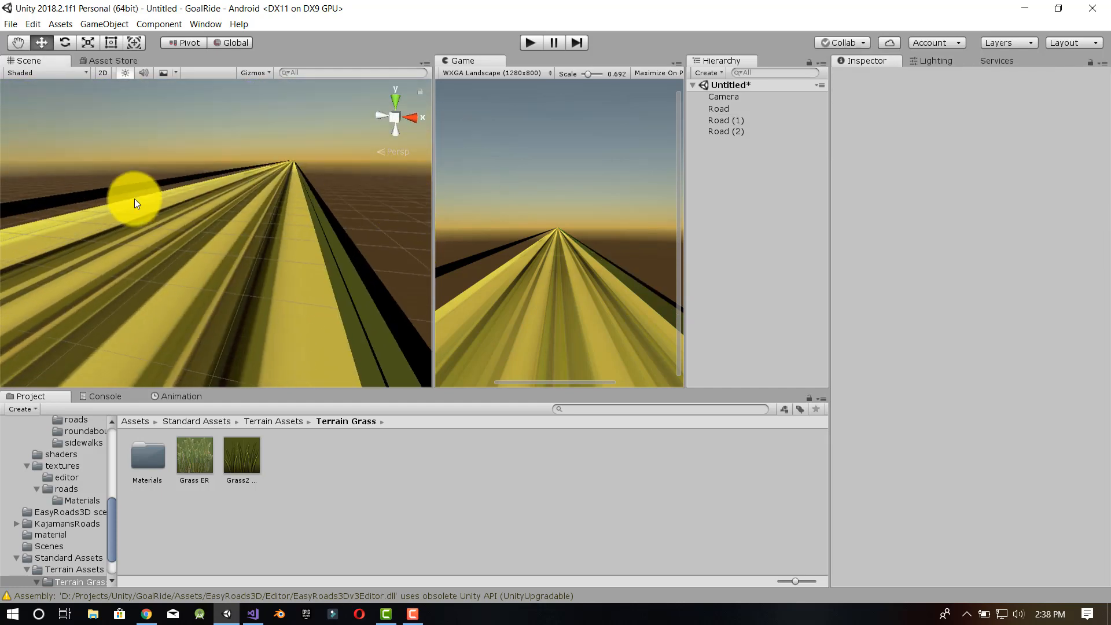
# - Set the Road (2) strip's X position to -0.5 to line the Road's opposite edge
pyautogui.keyDown('alt'); pyautogui.moveTo(124, 224); pyautogui.dragTo(87, 266); pyautogui.keyUp('alt')
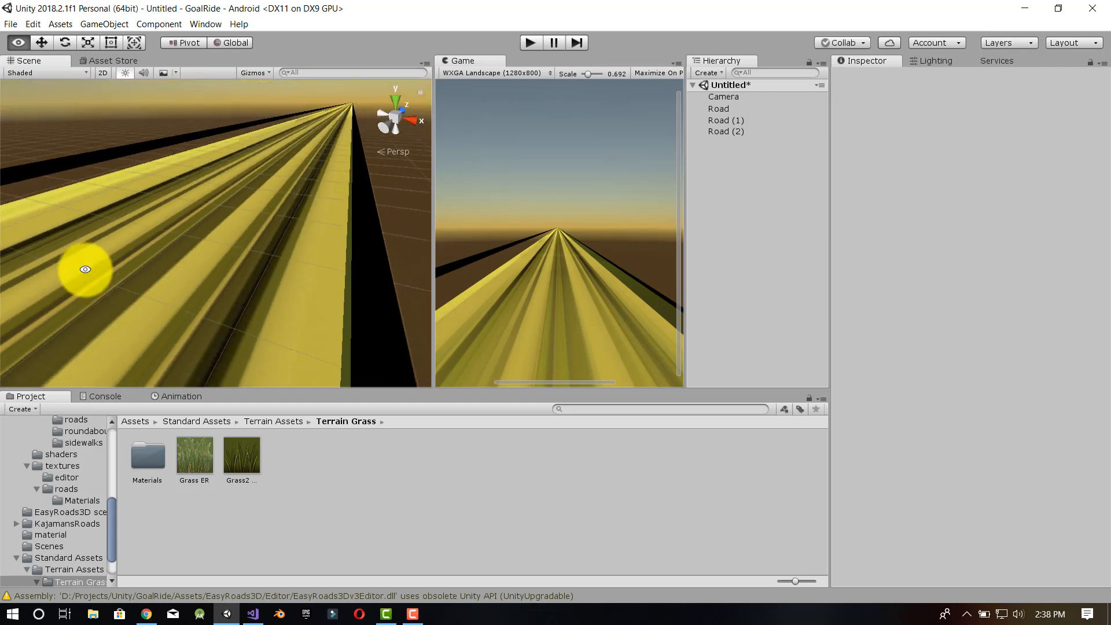
pyautogui.click(76, 168)
pyautogui.click(973, 120)
pyautogui.press('BackSpace')
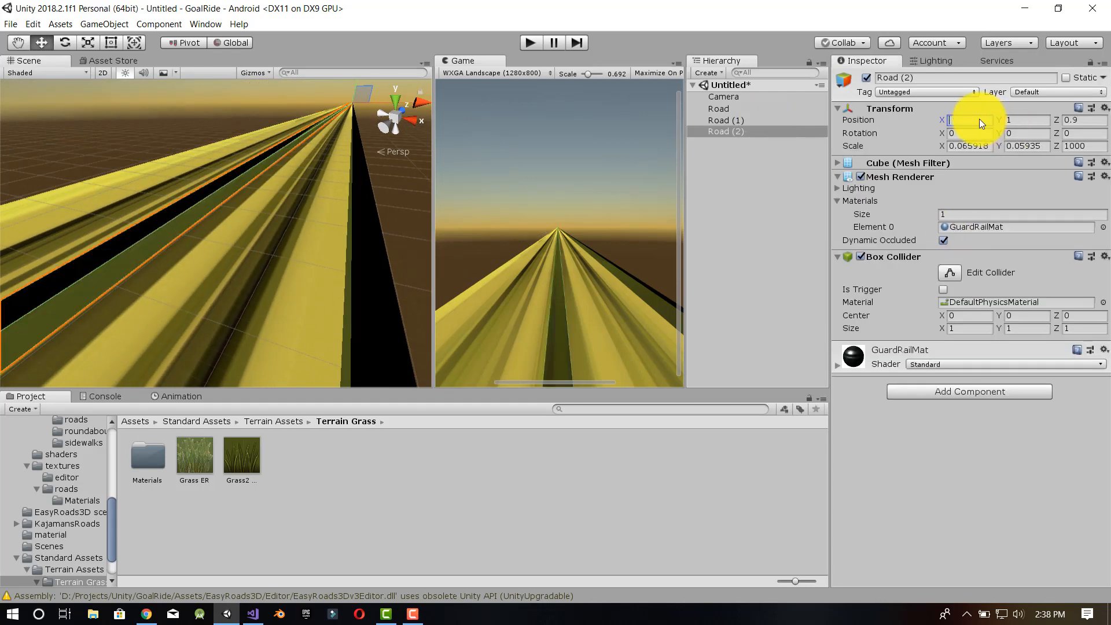
pyautogui.write('-0.5')
pyautogui.scroll(-5, 283, 265)
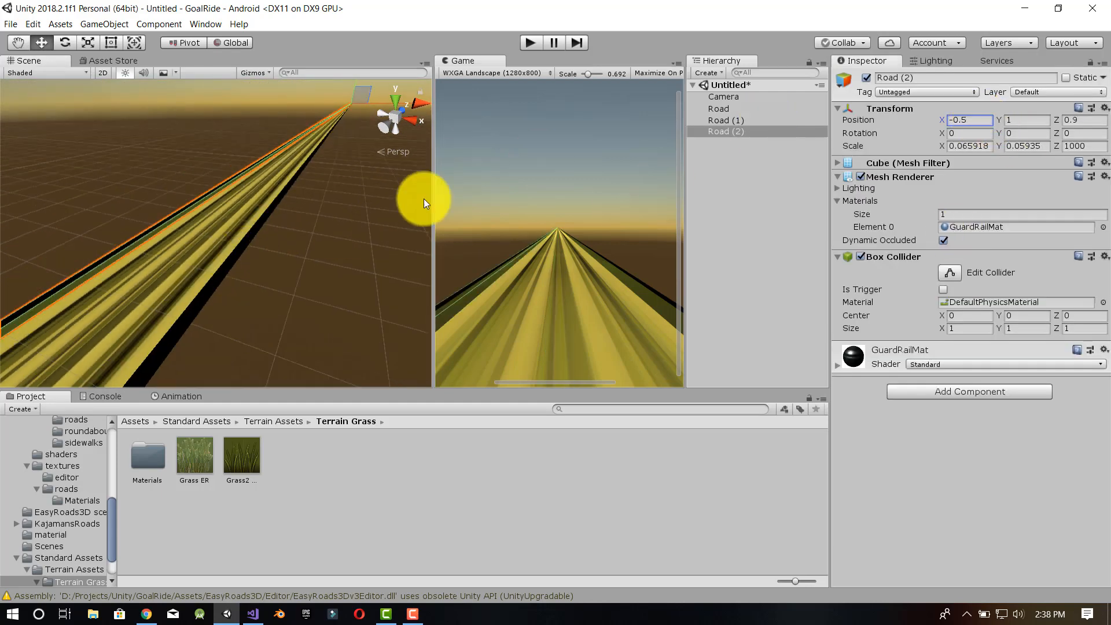
pyautogui.moveTo(433, 202); pyautogui.dragTo(389, 197)
pyautogui.scroll(1, 591, 234)
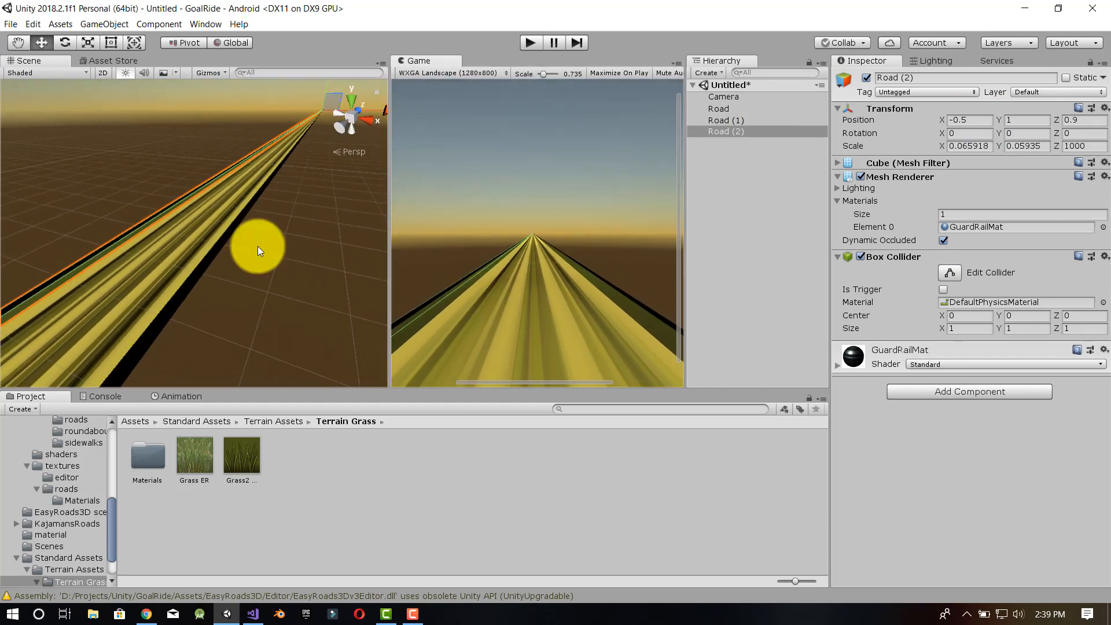
# - Search the Asset Store for "moving sky free" and browse the listed assets
pyautogui.click(117, 60)
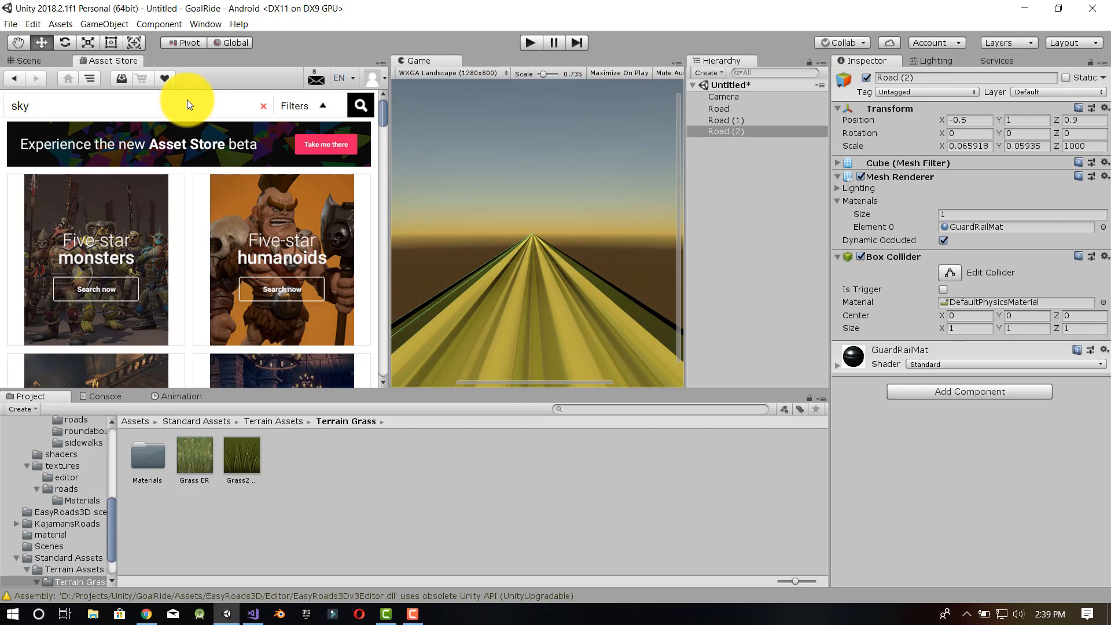
pyautogui.press('BackSpace')
pyautogui.press('BackSpace')
pyautogui.press('BackSpace')
pyautogui.press('BackSpace')
pyautogui.write('moving sky free')
pyautogui.press('Return')
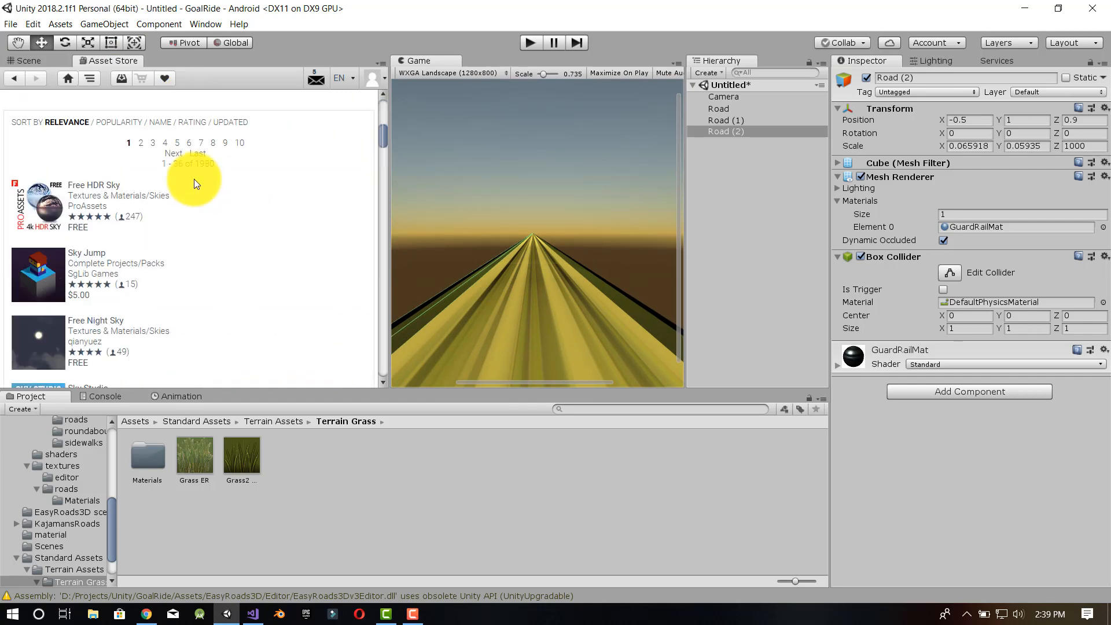
pyautogui.scroll(-3, 193, 179)
pyautogui.scroll(3, 37, 240)
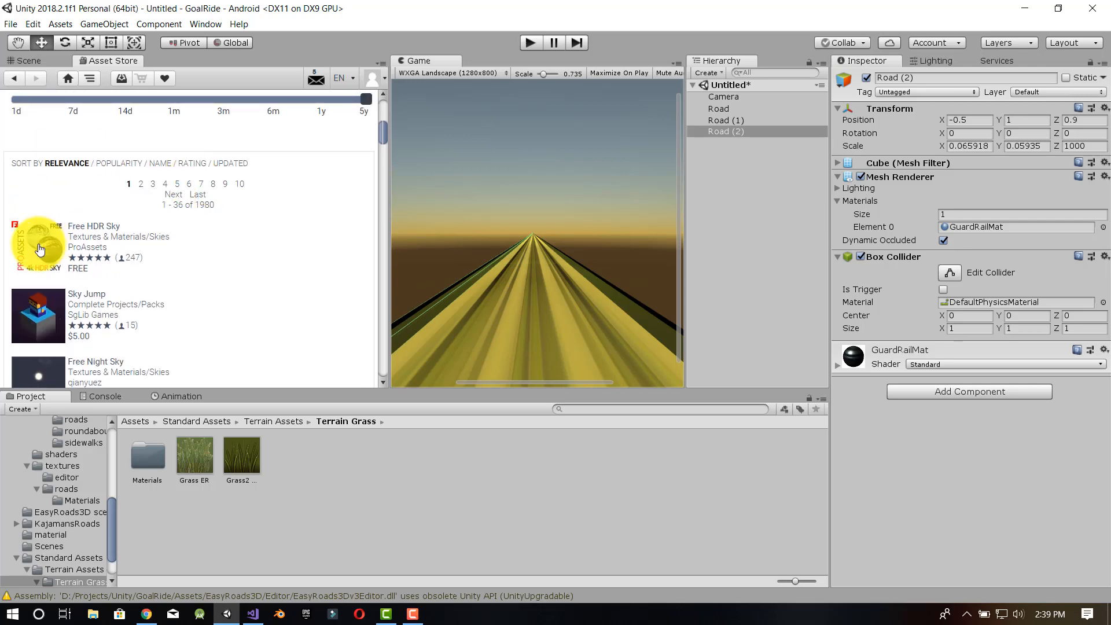
# - Open the Free HDR Sky asset and import its full package into the project
pyautogui.click(38, 243)
pyautogui.click(414, 614)
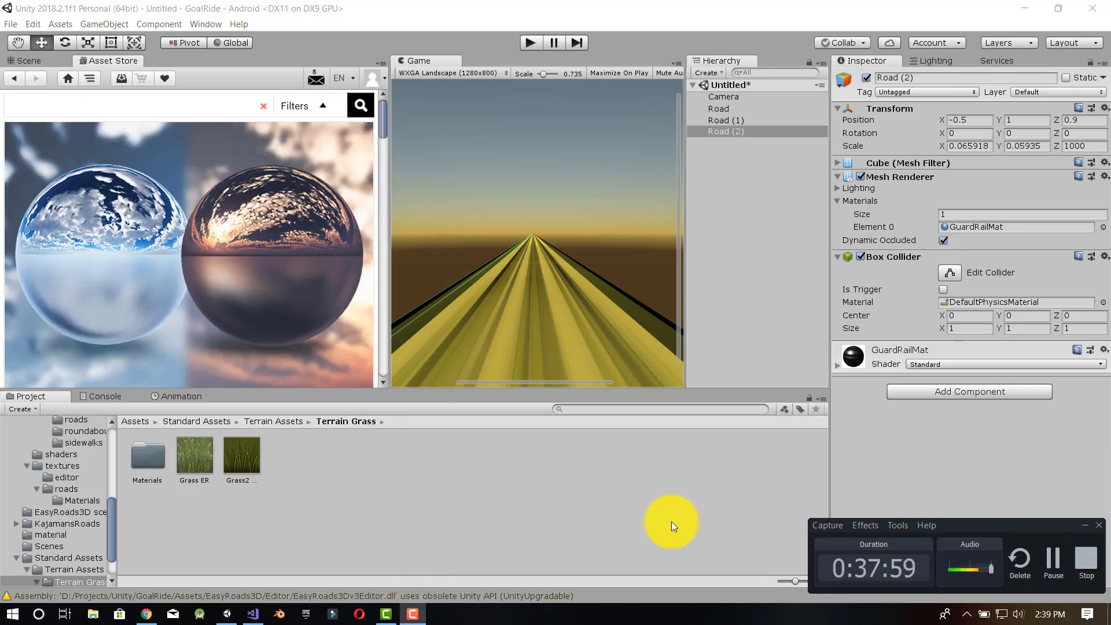
pyautogui.scroll(-5, 203, 283)
pyautogui.click(61, 186)
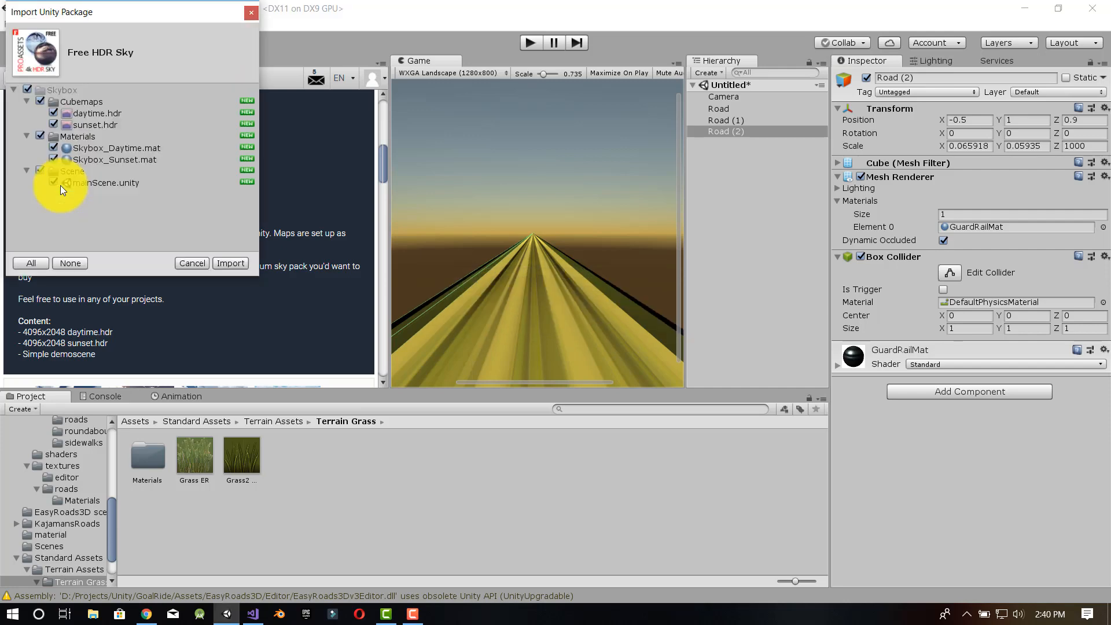
pyautogui.click(231, 264)
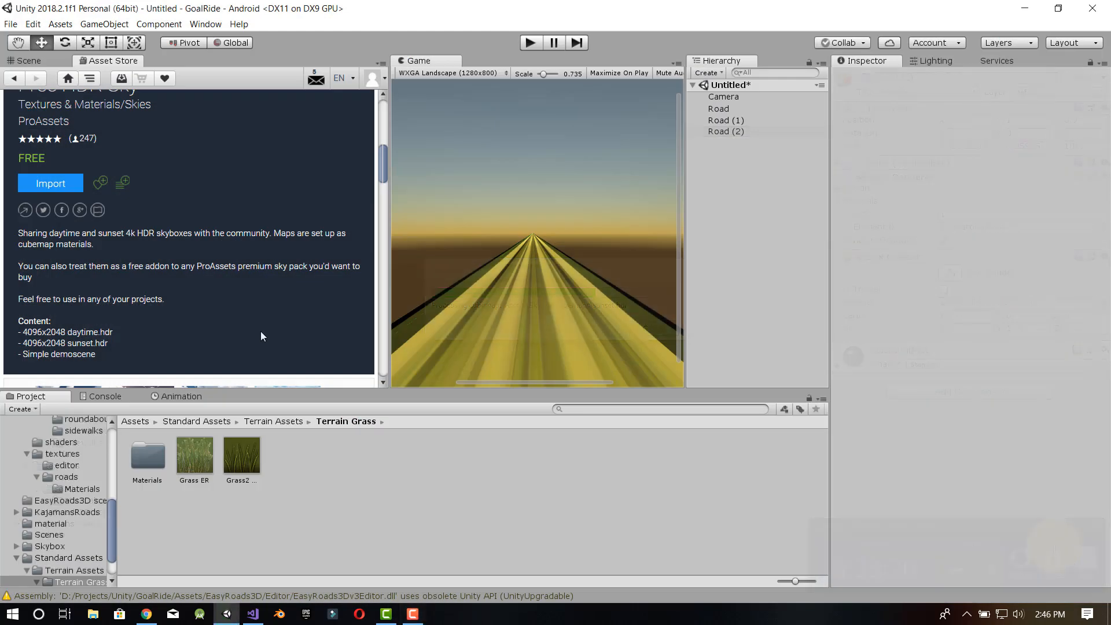
# - Apply the daytime skybox material from the Skybox/Materials folder as the scene's sky
pyautogui.scroll(-5, 262, 335)
pyautogui.click(135, 421)
pyautogui.click(30, 60)
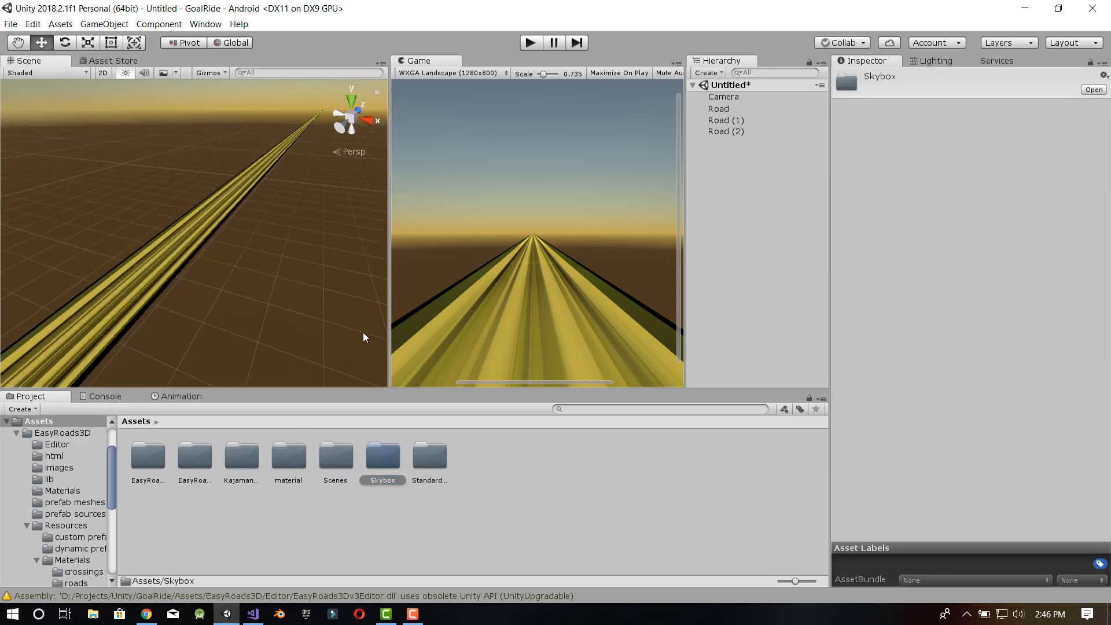
pyautogui.doubleClick(381, 457)
pyautogui.doubleClick(190, 457)
pyautogui.moveTo(153, 453); pyautogui.dragTo(173, 330)
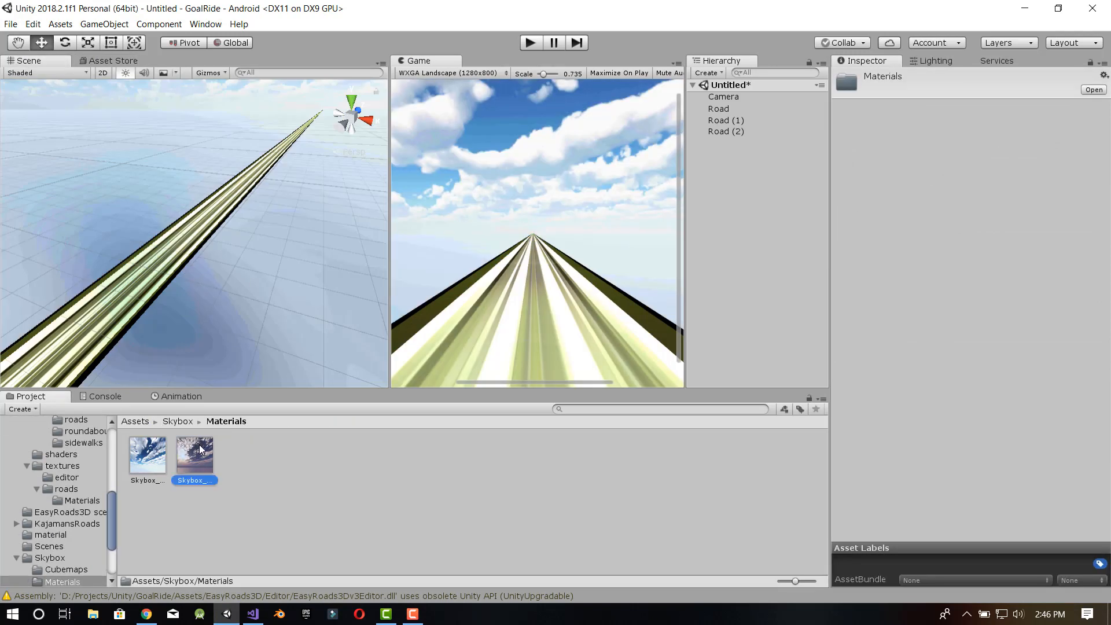
pyautogui.moveTo(201, 449); pyautogui.dragTo(214, 263)
pyautogui.moveTo(393, 227); pyautogui.dragTo(371, 210)
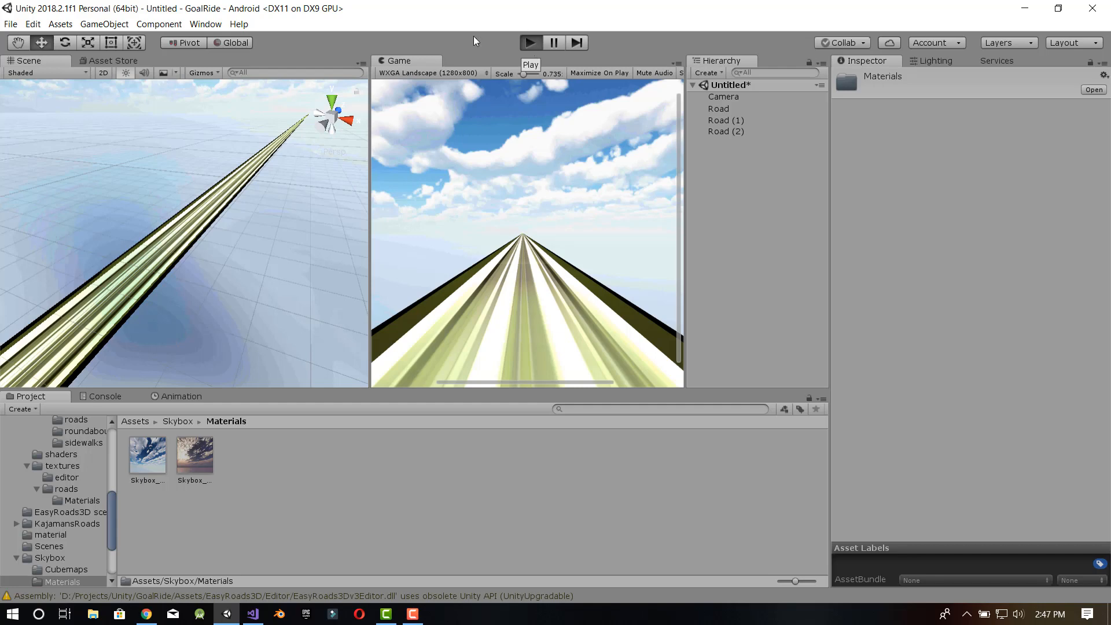
# - Run the game in play mode to check the new sky, and stop it
pyautogui.click(530, 42)
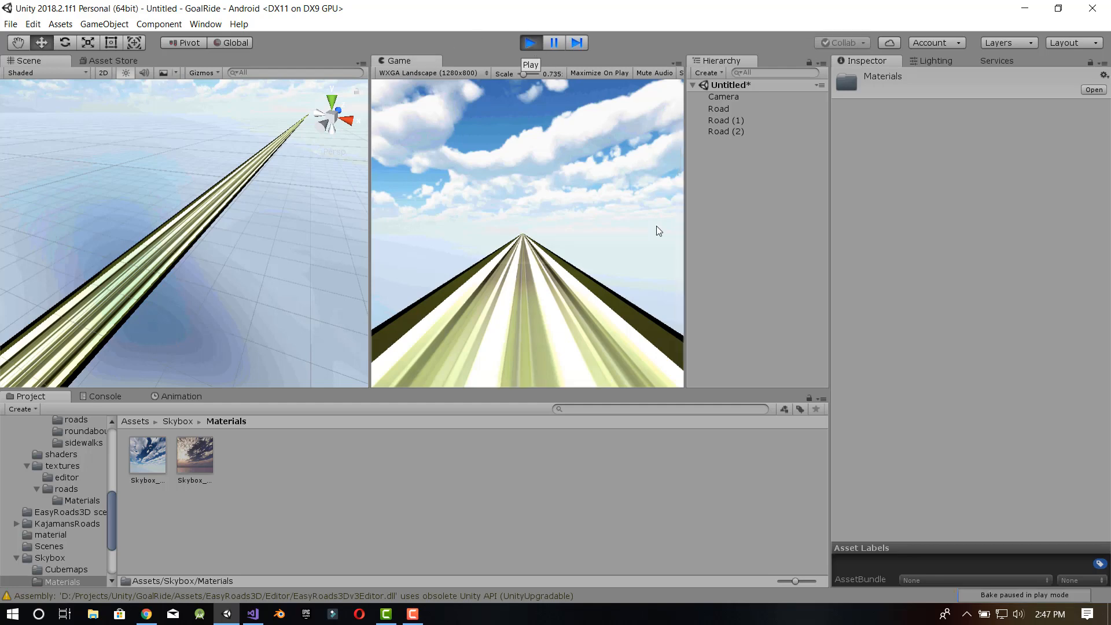
pyautogui.moveTo(370, 191); pyautogui.dragTo(366, 185)
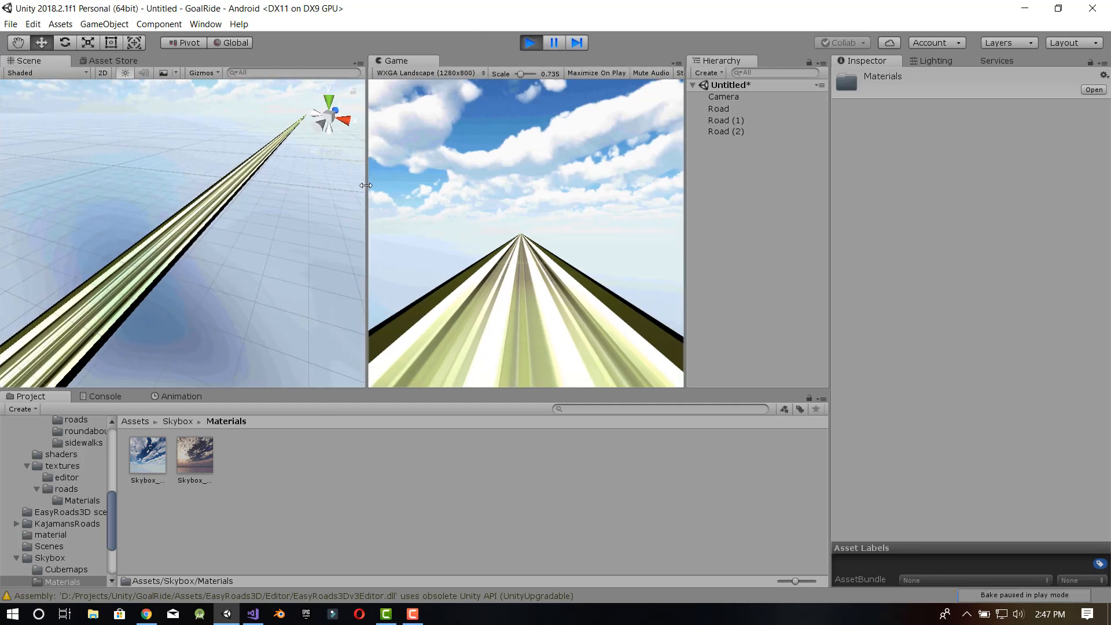
pyautogui.click(535, 47)
# - Rename the Road (1) strip as "boundary 1"
pyautogui.click(725, 122)
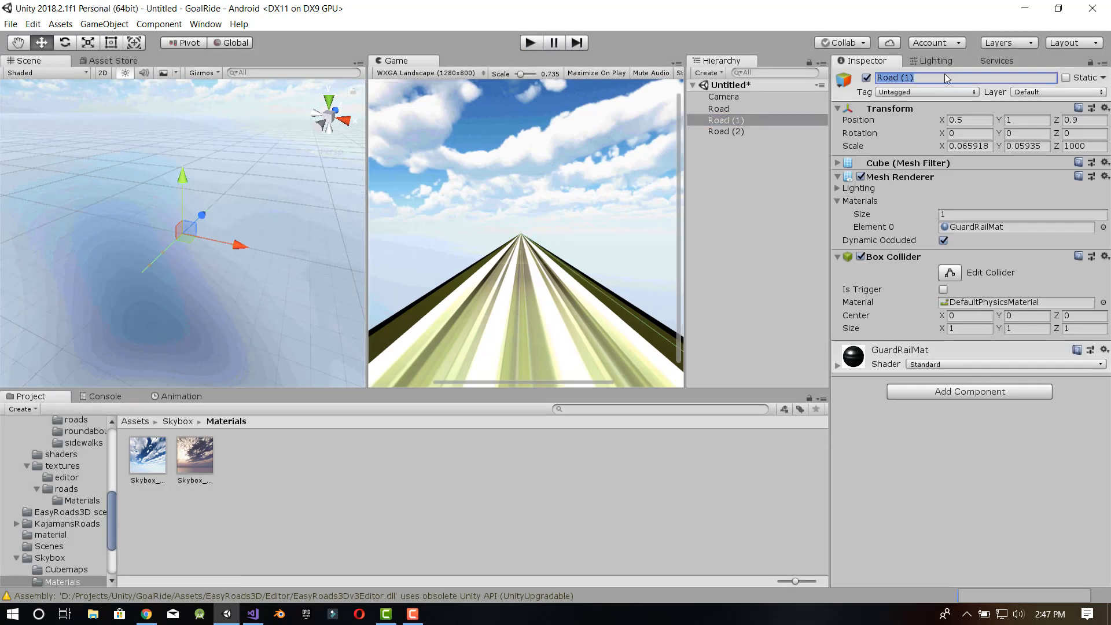
pyautogui.write('boarder')
pyautogui.press('BackSpace')
pyautogui.press('BackSpace')
pyautogui.press('BackSpace')
pyautogui.press('BackSpace')
pyautogui.press('BackSpace')
pyautogui.press('BackSpace')
pyautogui.press('BackSpace')
pyautogui.press('BackSpace')
pyautogui.press('BackSpace')
pyautogui.write('boundary 1')
# - Rename the Road (2) strip as "boundary 2"
pyautogui.click(776, 133)
pyautogui.moveTo(921, 79); pyautogui.dragTo(828, 81)
pyautogui.write('boundar')
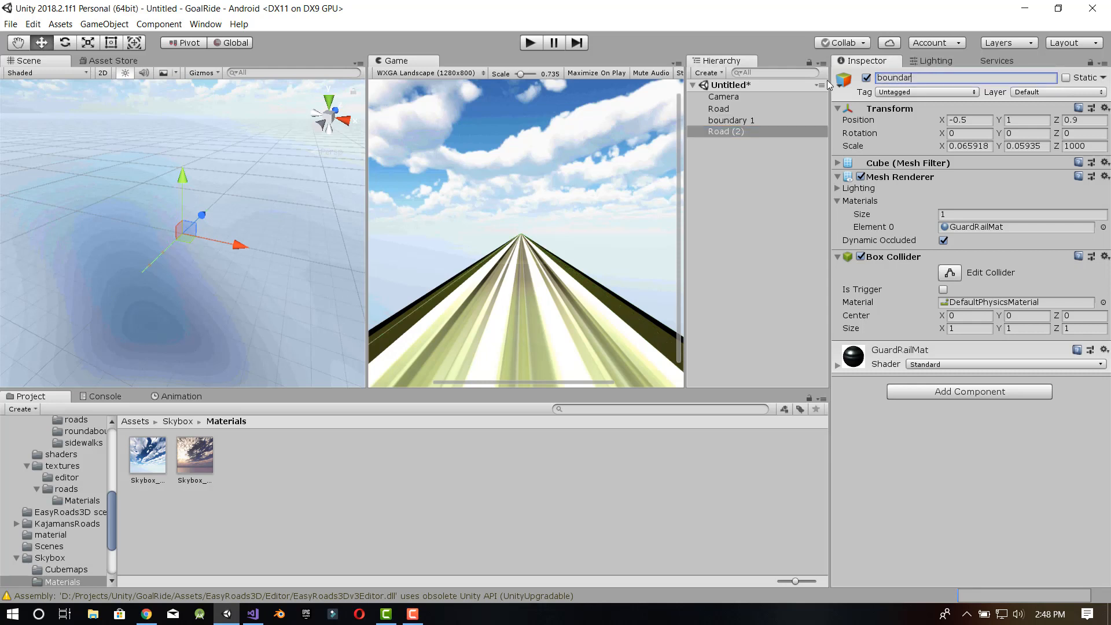
pyautogui.write('y 2')
pyautogui.click(759, 201)
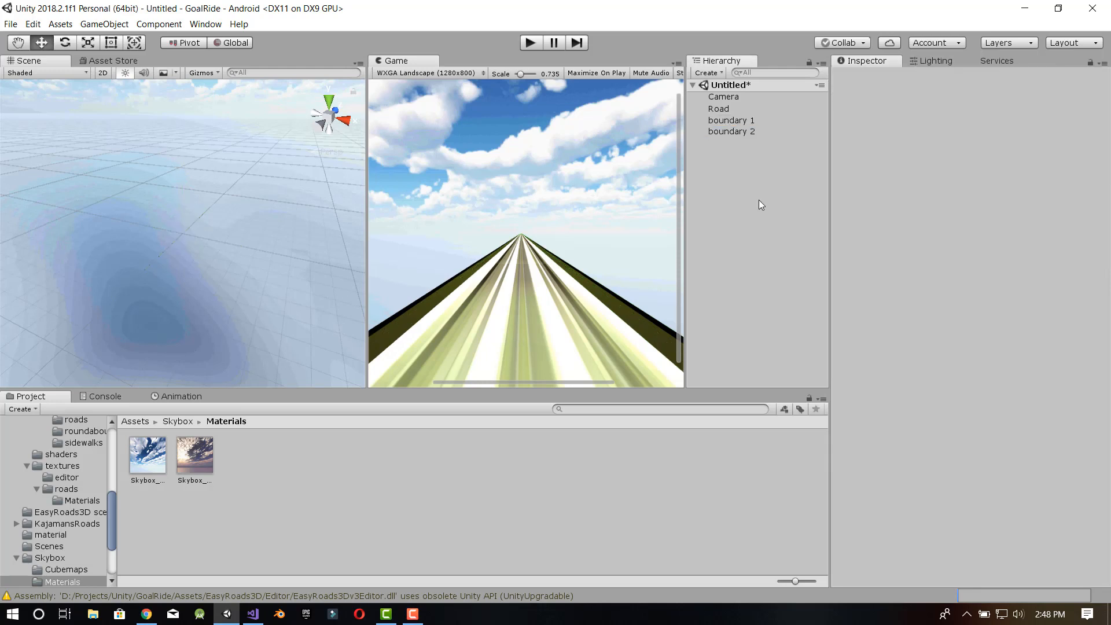
# - Try a series of different materials on the Road, including Grass ER
pyautogui.click(135, 421)
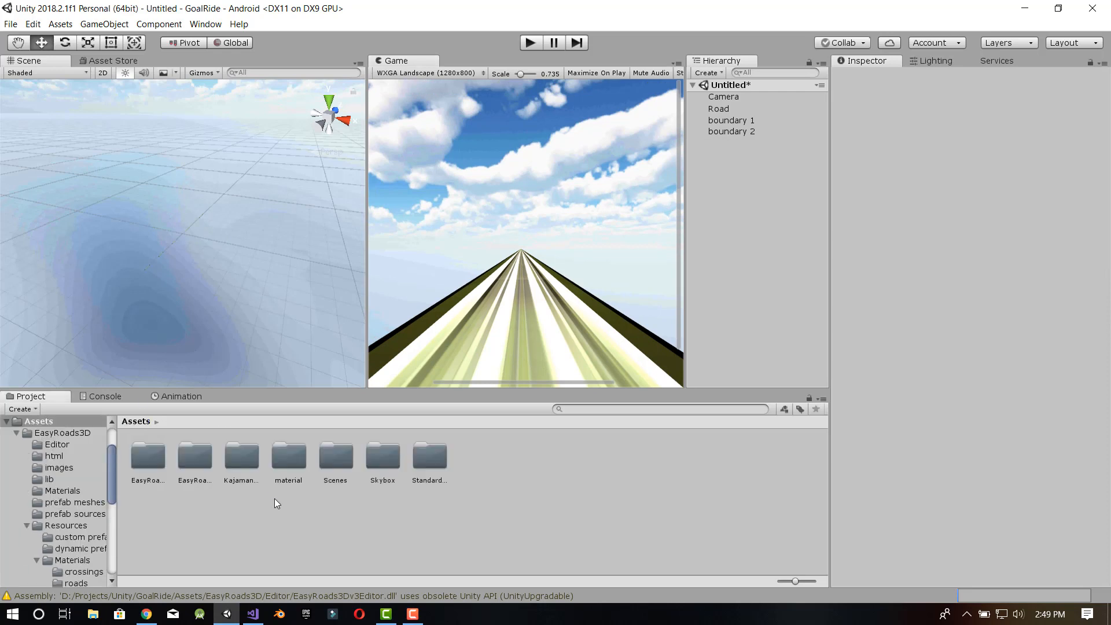
pyautogui.doubleClick(430, 463)
pyautogui.click(229, 224)
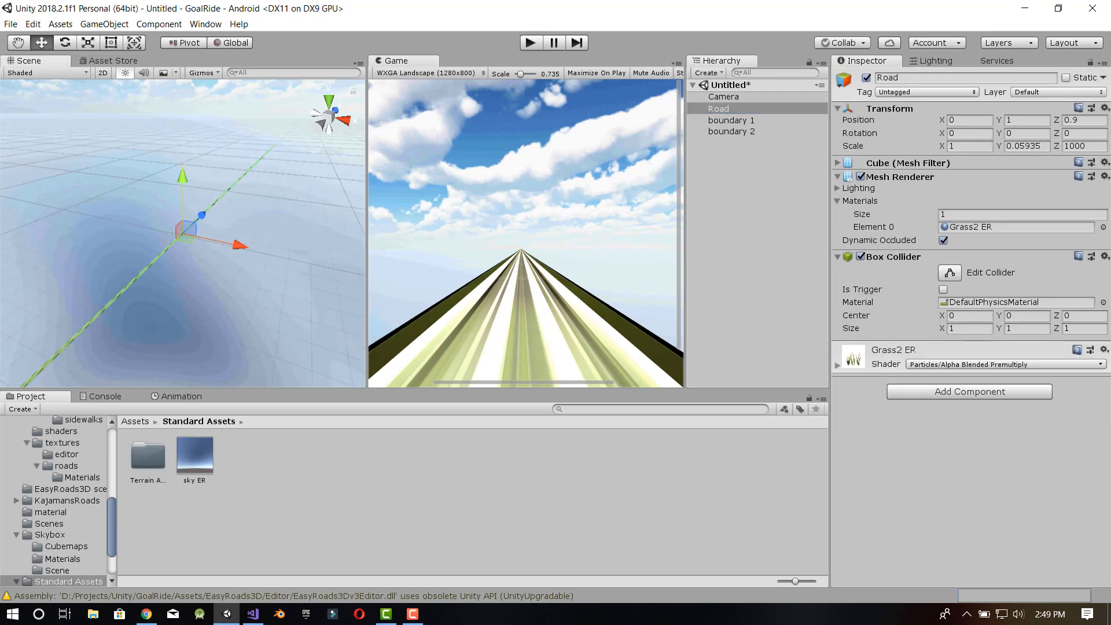
pyautogui.click(49, 120)
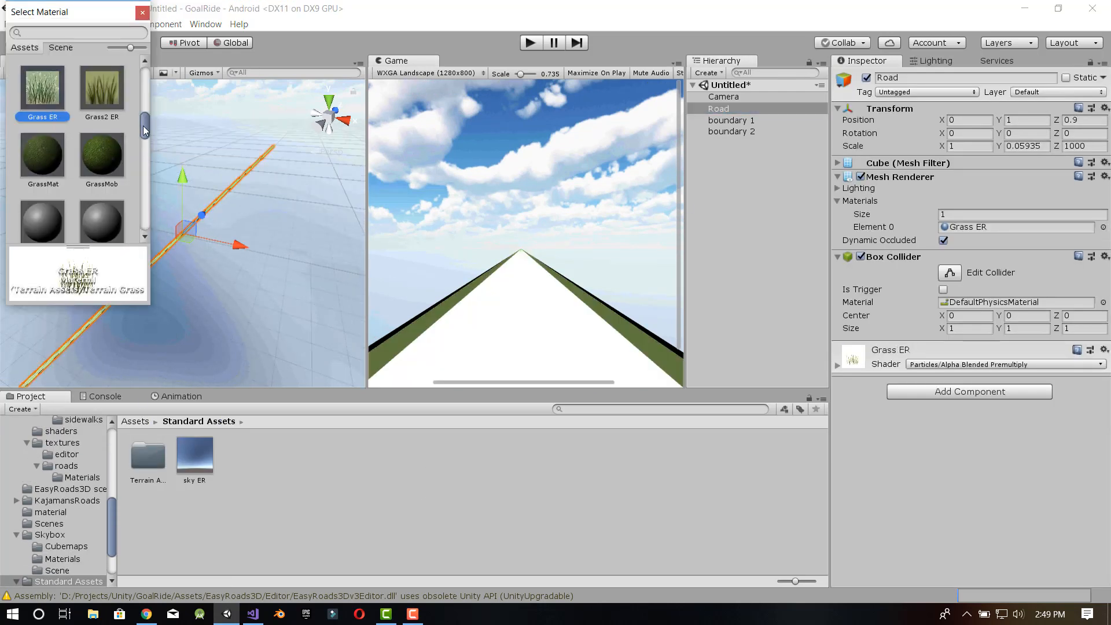
pyautogui.moveTo(144, 126)
pyautogui.mouseDown()
pyautogui.moveTo(147, 68)
pyautogui.moveTo(147, 219)
pyautogui.moveTo(134, 135)
pyautogui.moveTo(102, 125)
pyautogui.moveTo(146, 109)
pyautogui.mouseUp()
pyautogui.click(40, 85)
pyautogui.click(100, 87)
pyautogui.click(50, 116)
pyautogui.click(99, 118)
pyautogui.click(49, 168)
pyautogui.click(100, 167)
pyautogui.click(48, 204)
pyautogui.click(99, 217)
pyautogui.click(97, 137)
pyautogui.click(35, 129)
pyautogui.click(101, 167)
pyautogui.click(48, 207)
pyautogui.click(29, 84)
pyautogui.click(92, 91)
pyautogui.click(47, 166)
pyautogui.click(161, 203)
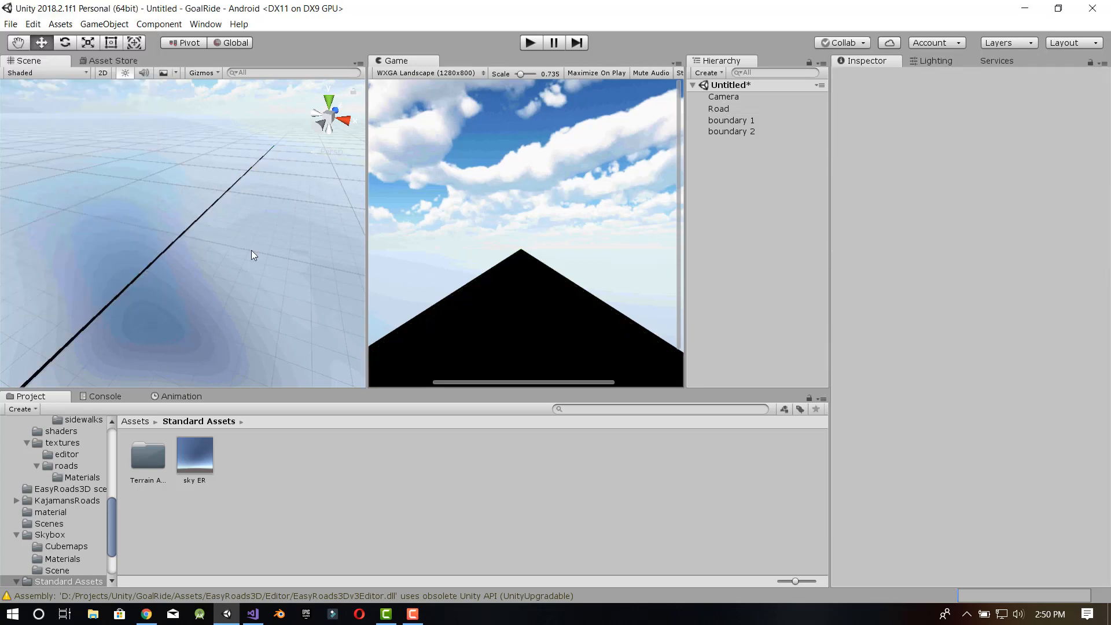
# - Set the Road's material back to Grass2 ER
pyautogui.click(719, 108)
pyautogui.click(1103, 228)
pyautogui.click(104, 154)
pyautogui.click(143, 12)
# - Move the Camera forward along the road to about Z -494.34 and lower it to about Y 1.39
pyautogui.scroll(-3, 515, 283)
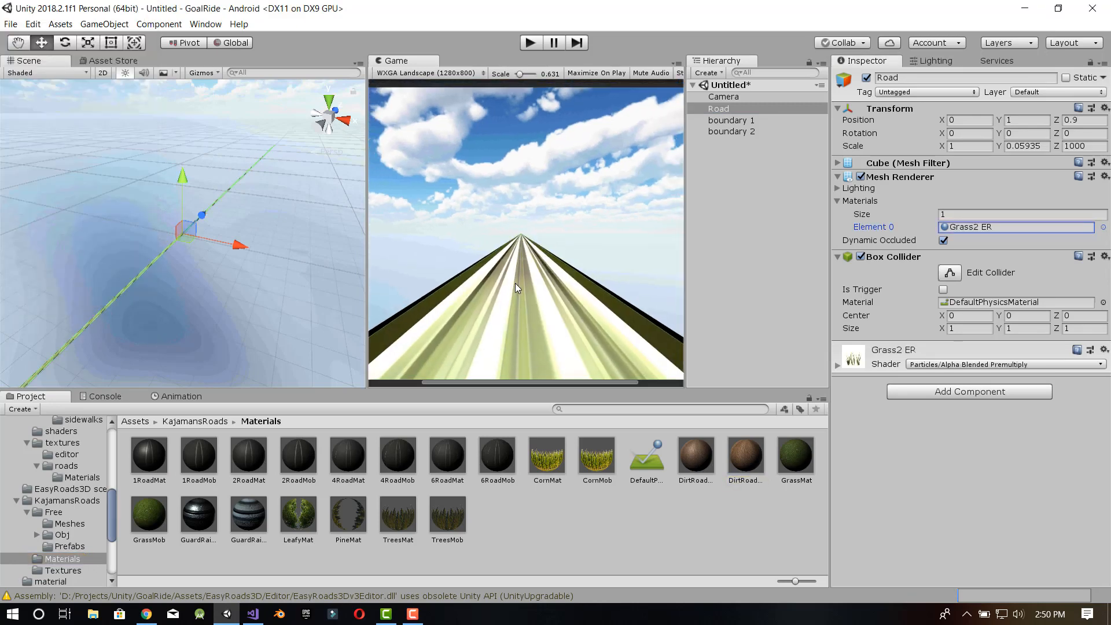
pyautogui.scroll(2, 515, 283)
pyautogui.click(724, 96)
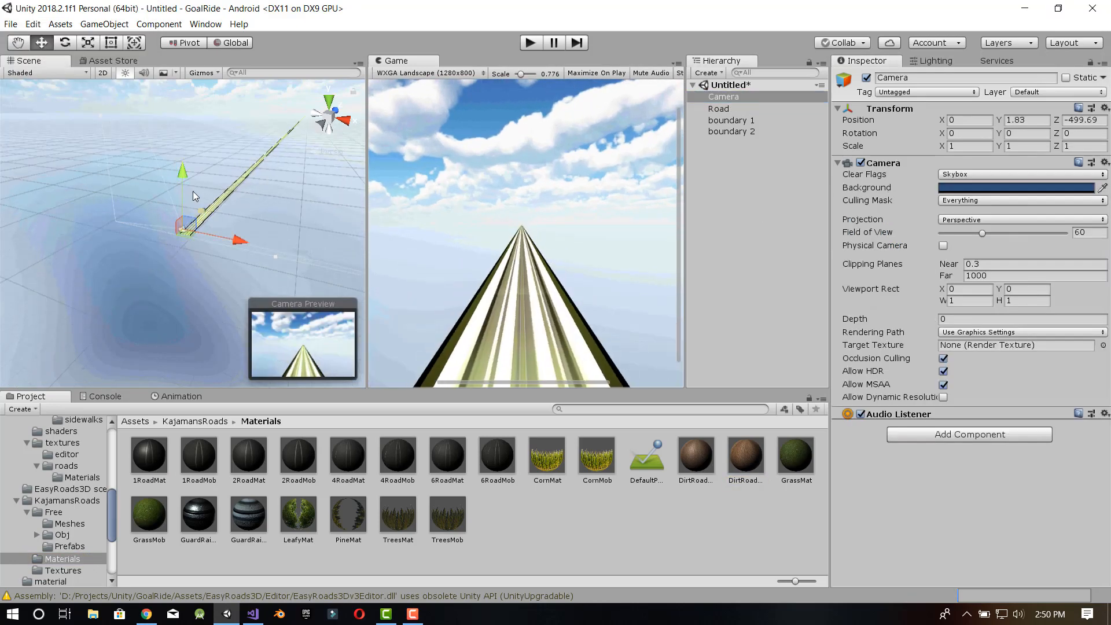
pyautogui.moveTo(200, 210); pyautogui.dragTo(221, 194)
pyautogui.moveTo(201, 149); pyautogui.dragTo(204, 154)
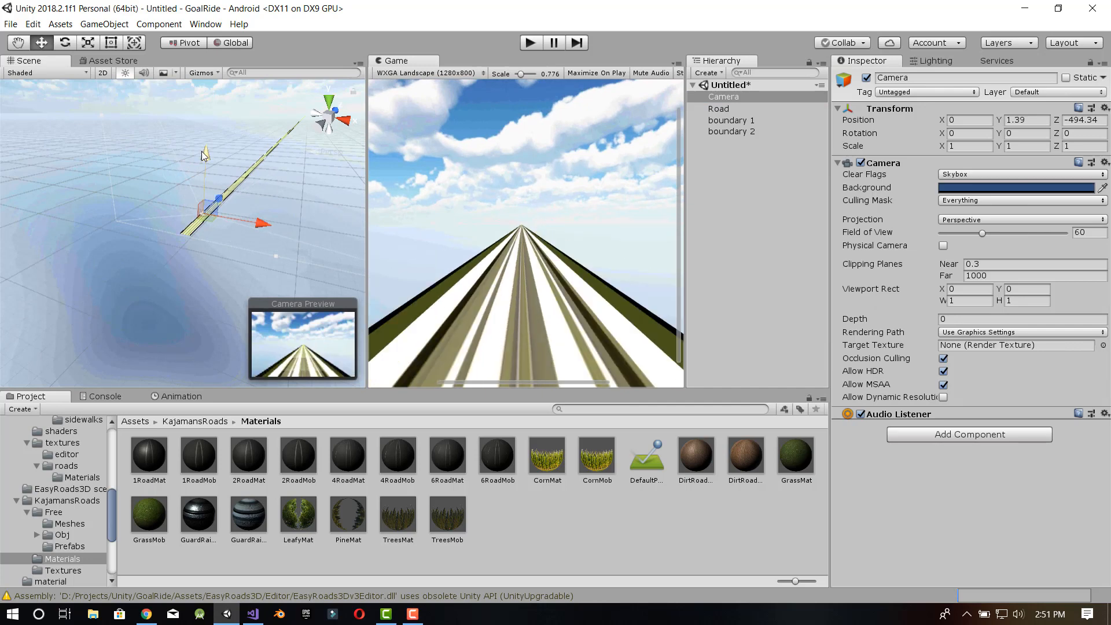
# - Try several materials on boundary 1 and boundary 2 together, and assign surfaceMaterial to both
pyautogui.click(751, 122)
pyautogui.keyDown('ctrl'); pyautogui.click(749, 132); pyautogui.keyUp('ctrl')
pyautogui.click(1103, 227)
pyautogui.click(95, 161)
pyautogui.click(105, 207)
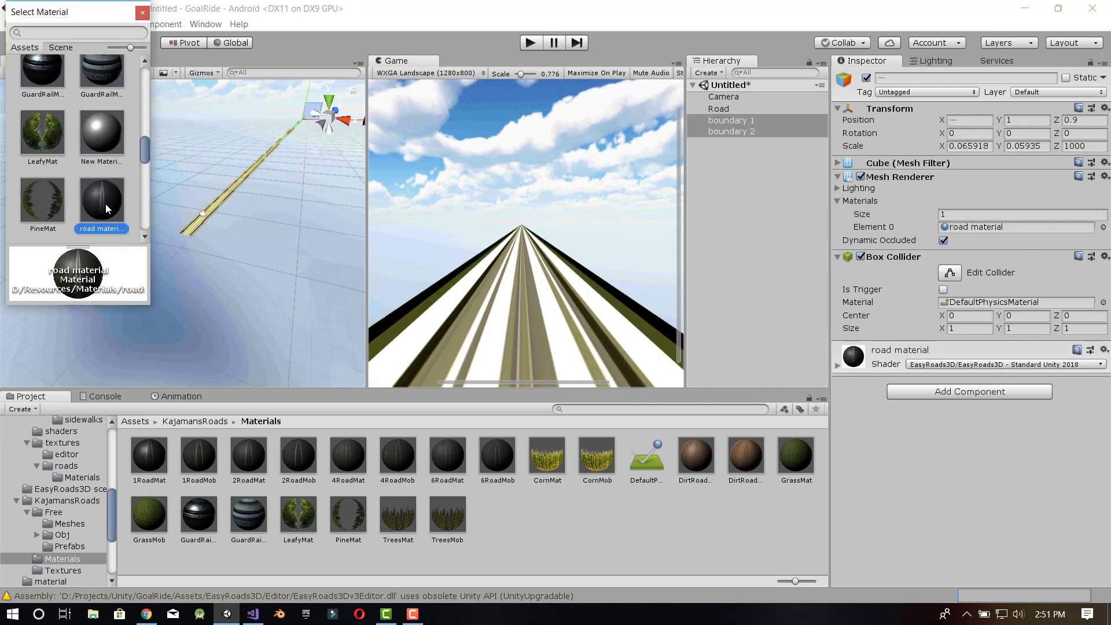
pyautogui.click(102, 227)
pyautogui.moveTo(143, 148); pyautogui.dragTo(144, 191)
pyautogui.click(94, 178)
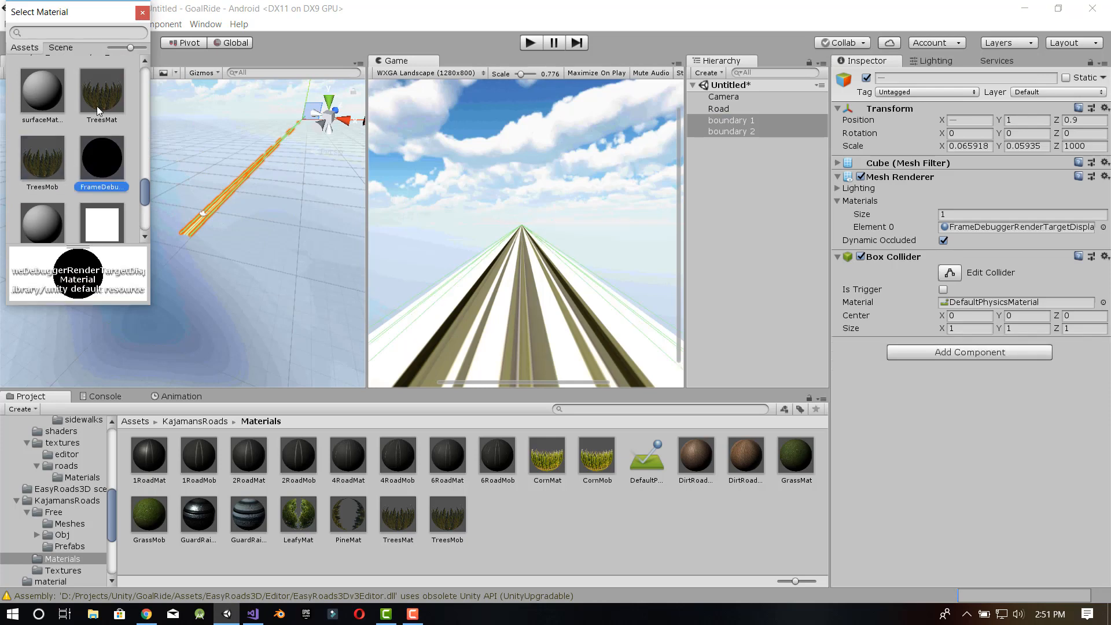
pyautogui.click(44, 88)
pyautogui.click(142, 12)
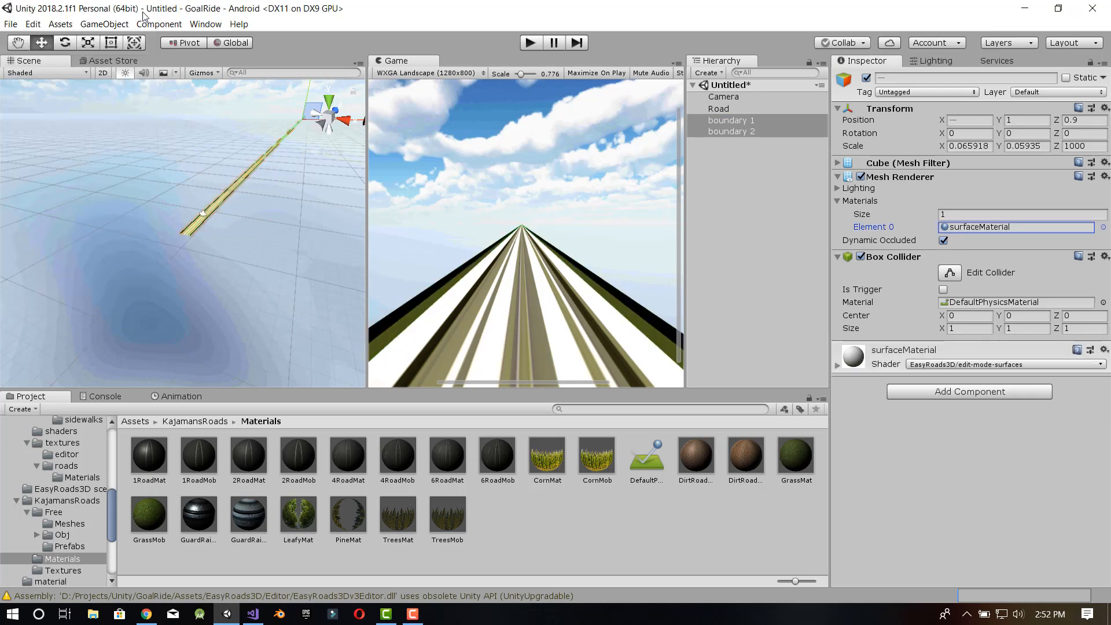
# - Try other materials on the Road, including group0Mat and Default-Line
pyautogui.click(751, 111)
pyautogui.click(1104, 228)
pyautogui.click(46, 217)
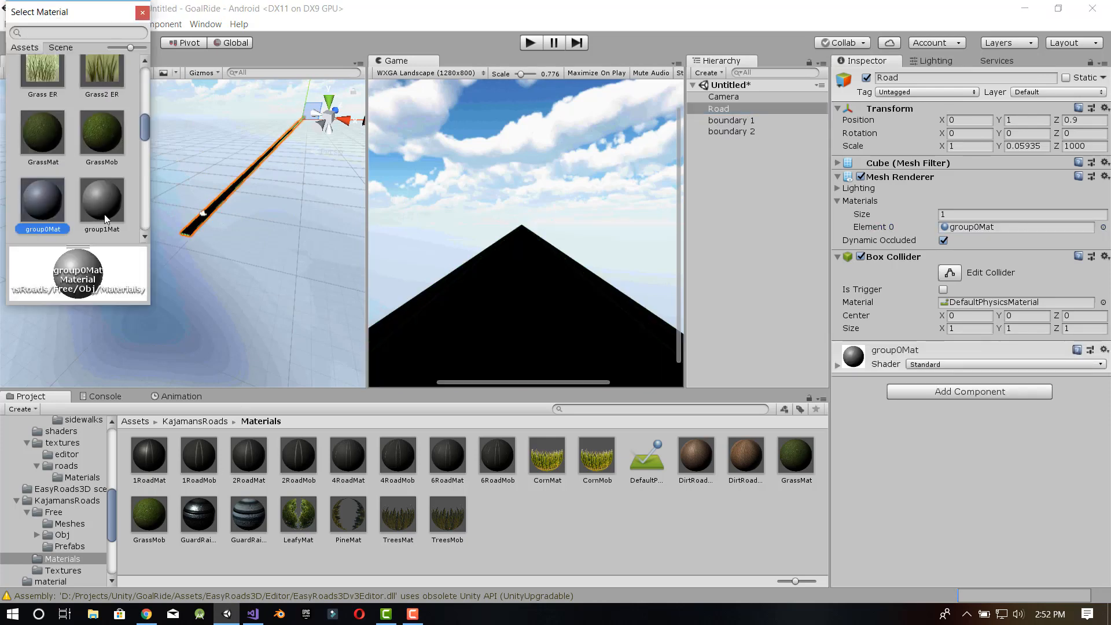
pyautogui.scroll(12, 49, 197)
pyautogui.click(53, 76)
pyautogui.click(48, 152)
pyautogui.scroll(-6, 48, 152)
pyautogui.scroll(-6, 47, 150)
pyautogui.click(98, 132)
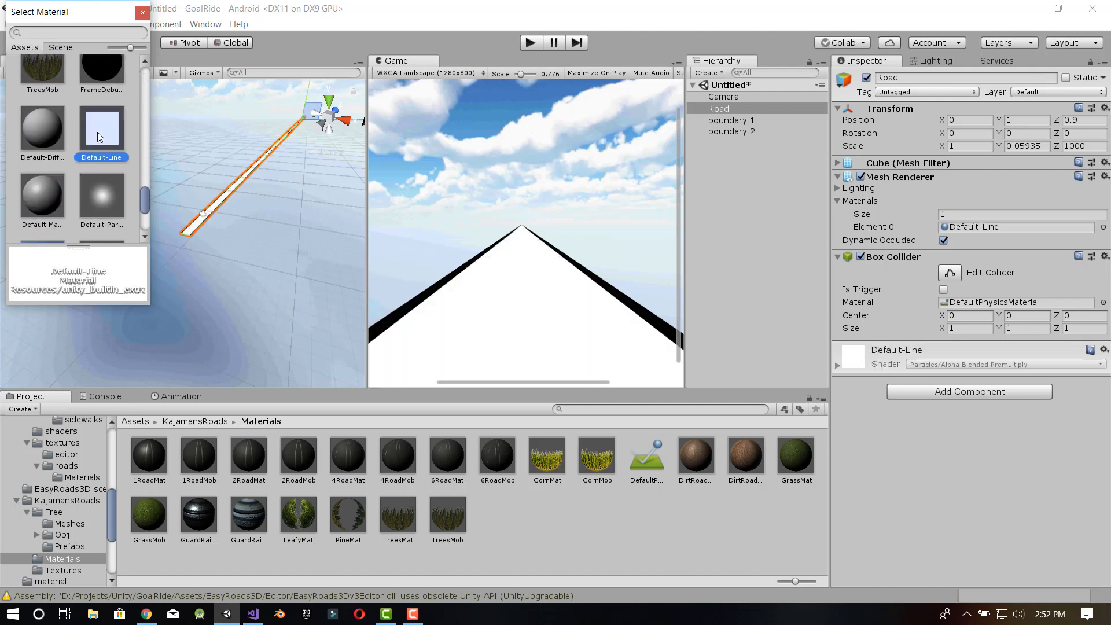
pyautogui.scroll(-4, 61, 202)
pyautogui.click(142, 13)
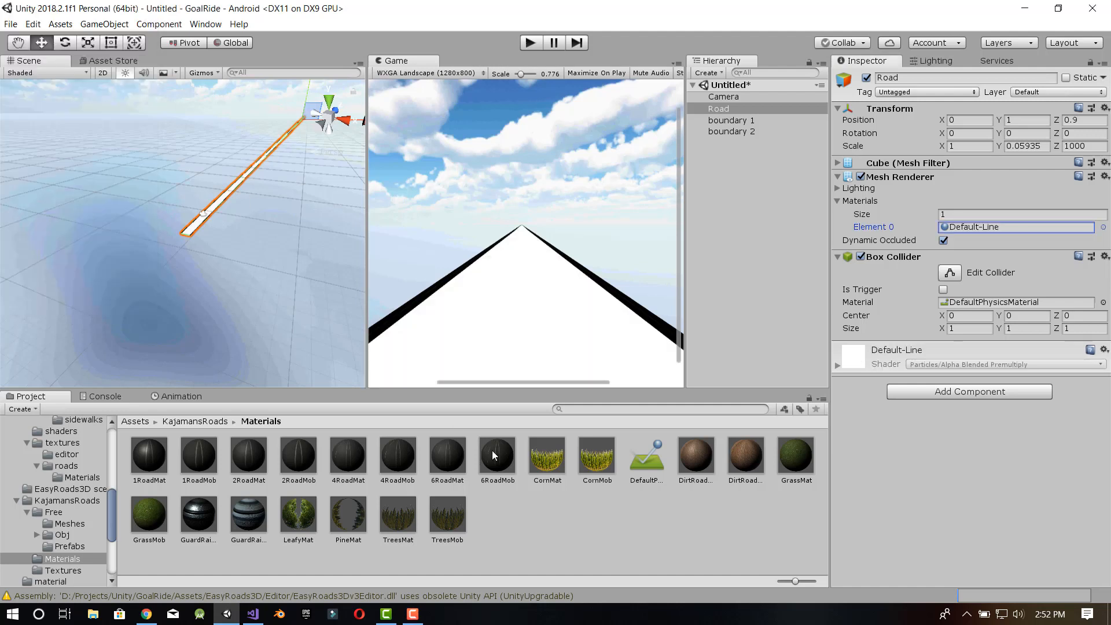
# - Try the CornMob and 6RoadMob materials on the Road in the scene, and undo the recent material changes
pyautogui.click(646, 461)
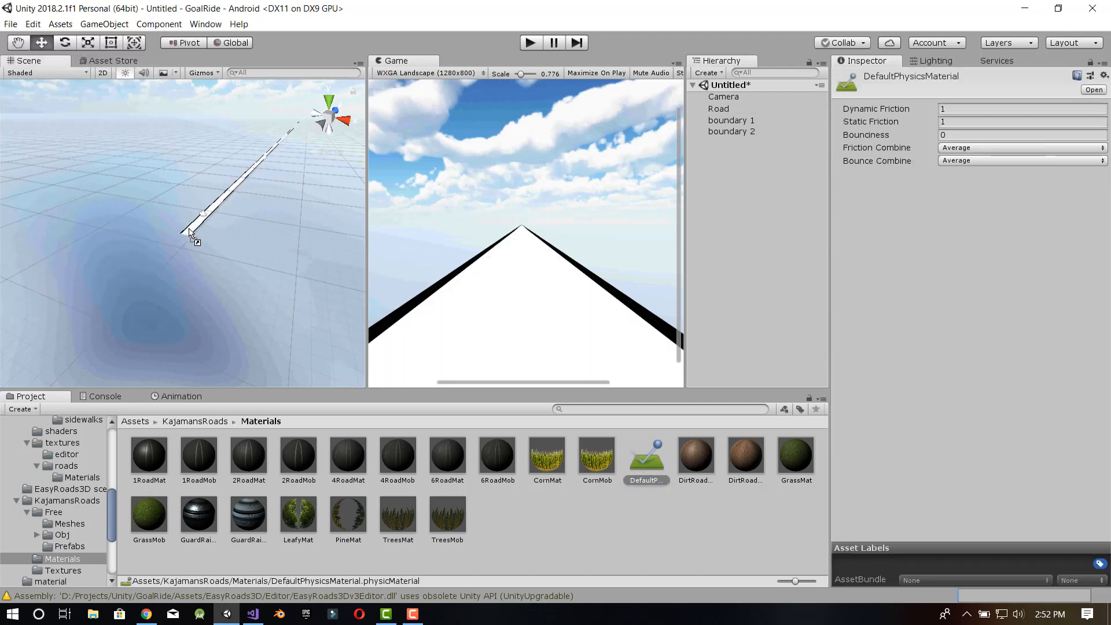
pyautogui.moveTo(189, 231); pyautogui.dragTo(190, 232)
pyautogui.scroll(10, 280, 217)
pyautogui.moveTo(605, 464); pyautogui.dragTo(278, 208)
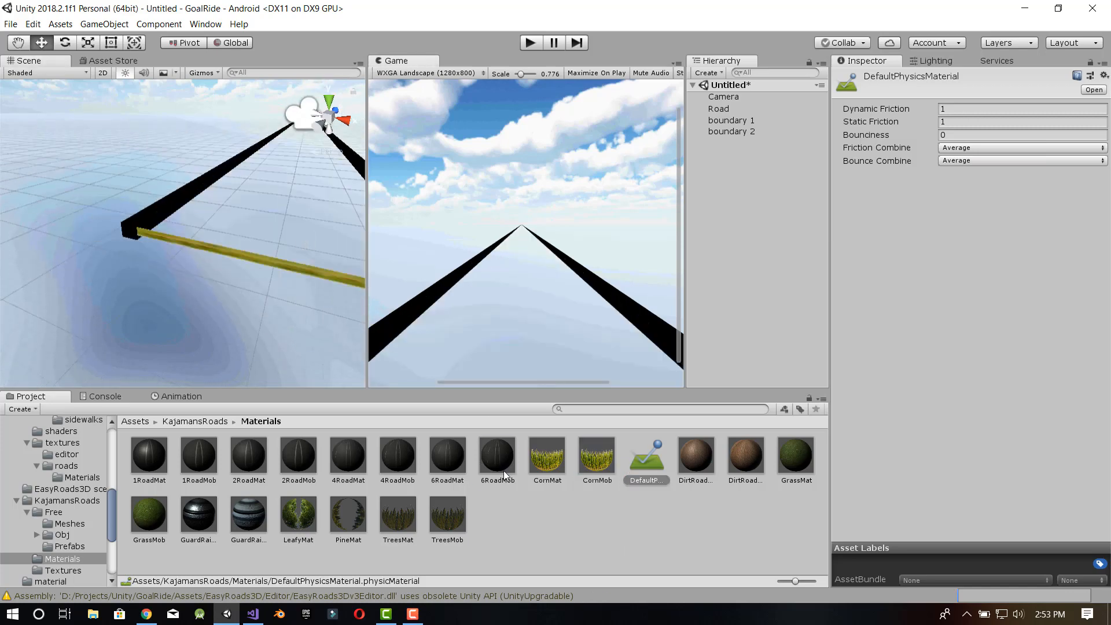
pyautogui.moveTo(504, 472); pyautogui.dragTo(335, 244)
pyautogui.click(610, 511)
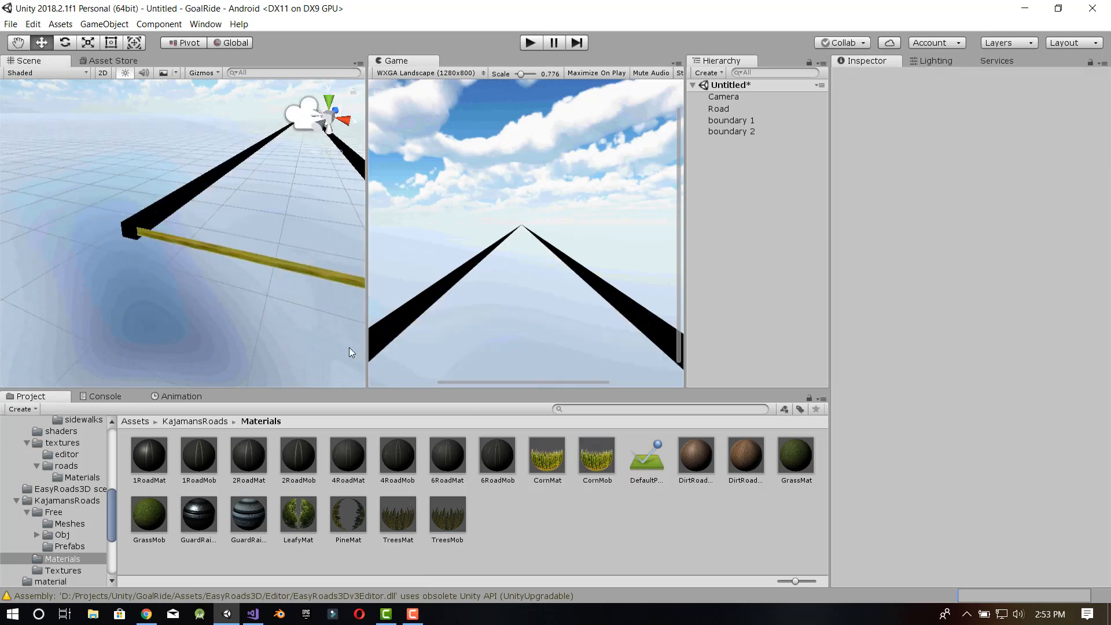
pyautogui.hotkey('ctrl', 'z')
pyautogui.hotkey('ctrl', 'z')
# - Try further materials on the Road, including group3Mat and dirtRoadTGA
pyautogui.click(1104, 228)
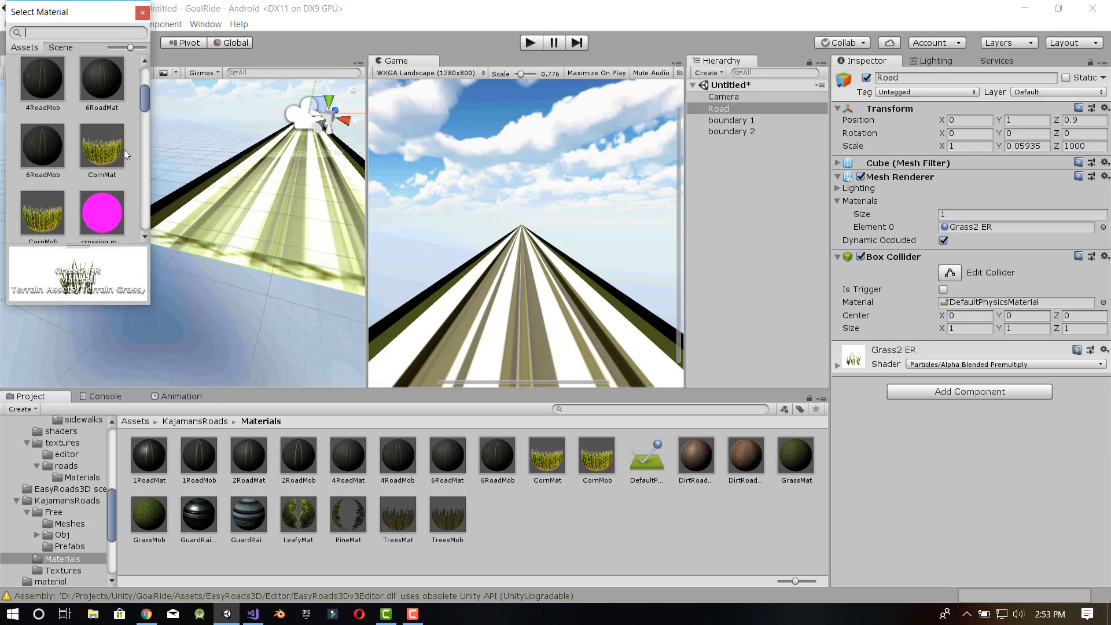
pyautogui.scroll(-5, 124, 149)
pyautogui.click(42, 200)
pyautogui.click(47, 147)
pyautogui.scroll(2, 87, 124)
pyautogui.click(98, 120)
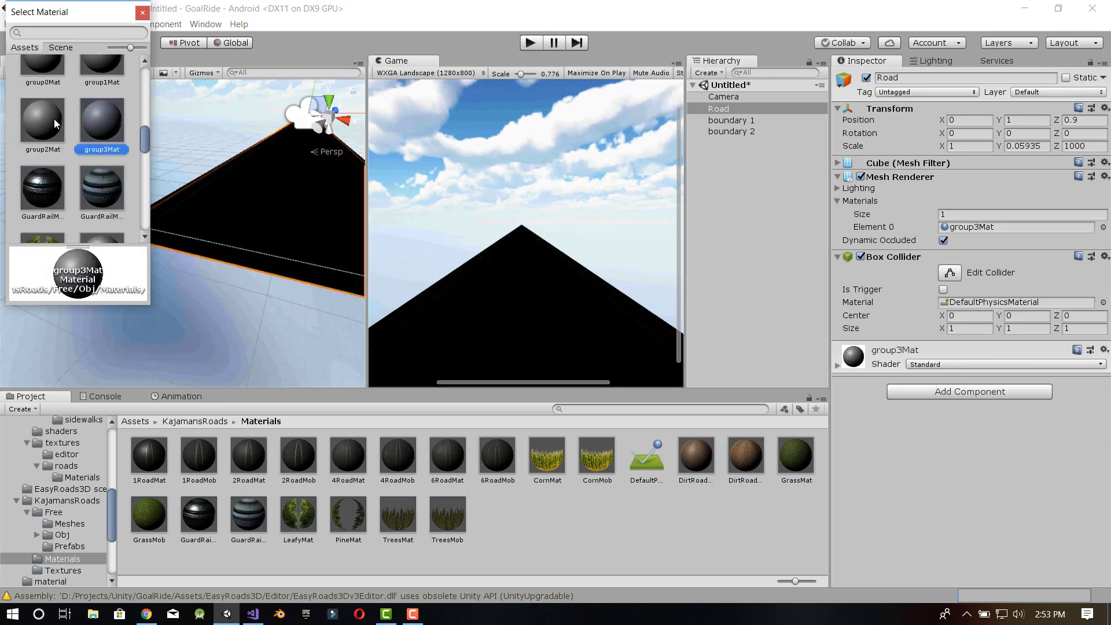
pyautogui.scroll(3, 53, 119)
pyautogui.click(54, 114)
pyautogui.scroll(3, 93, 104)
pyautogui.click(33, 132)
pyautogui.click(96, 130)
pyautogui.click(98, 78)
# - Set the Road's material to Default-Line
pyautogui.scroll(-10, 81, 152)
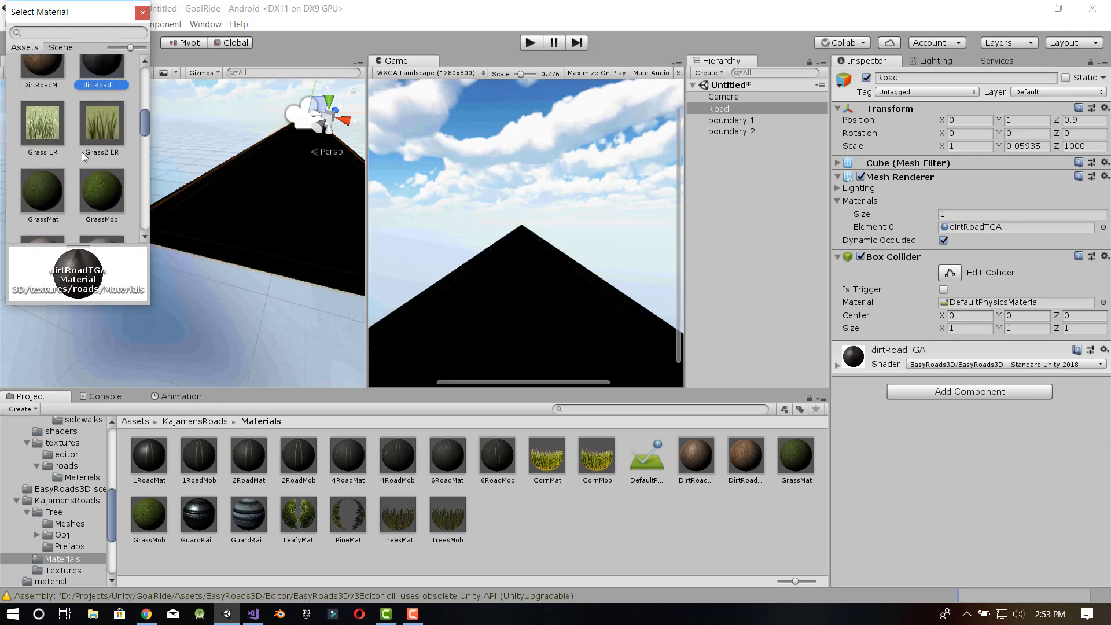
pyautogui.click(46, 101)
pyautogui.click(107, 210)
pyautogui.click(142, 12)
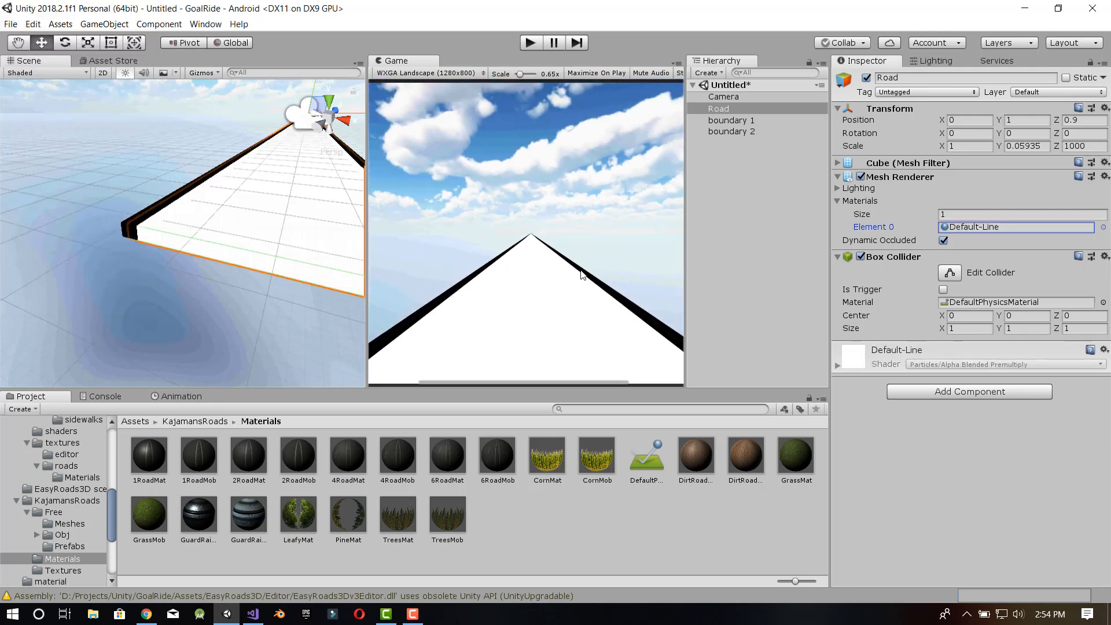
# - Make boundary 1 and boundary 2 children of the Road object, and collapse its hierarchy
pyautogui.click(144, 424)
pyautogui.click(739, 148)
pyautogui.moveTo(734, 120); pyautogui.dragTo(726, 111)
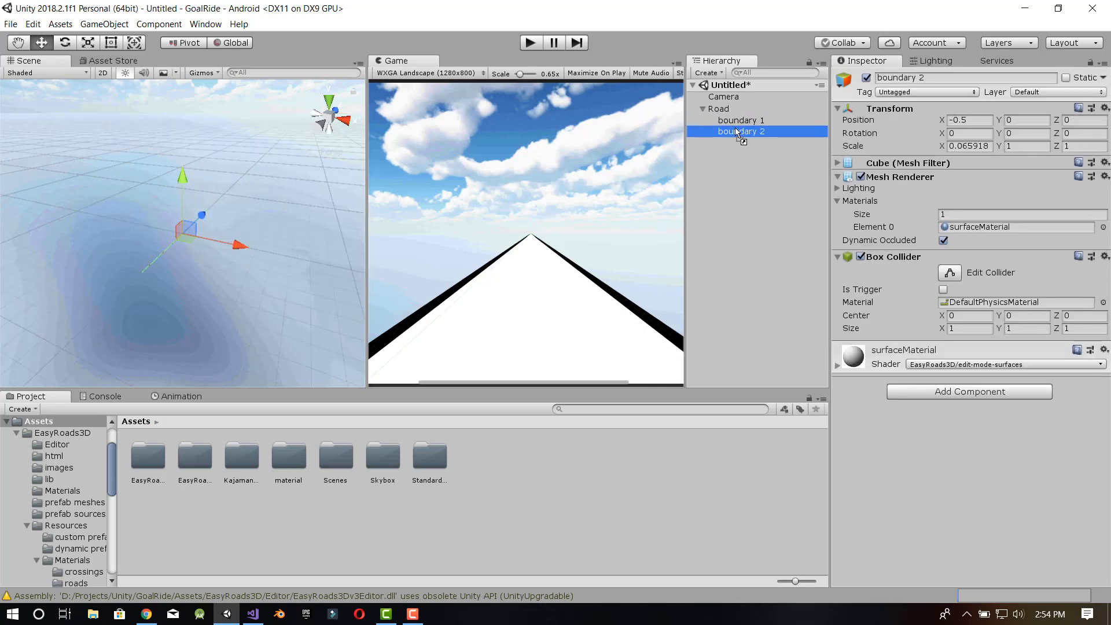
pyautogui.click(747, 148)
pyautogui.click(703, 109)
# - Add a Sphere to the scene and set its Z position to -500
pyautogui.rightClick(747, 148)
pyautogui.click(891, 281)
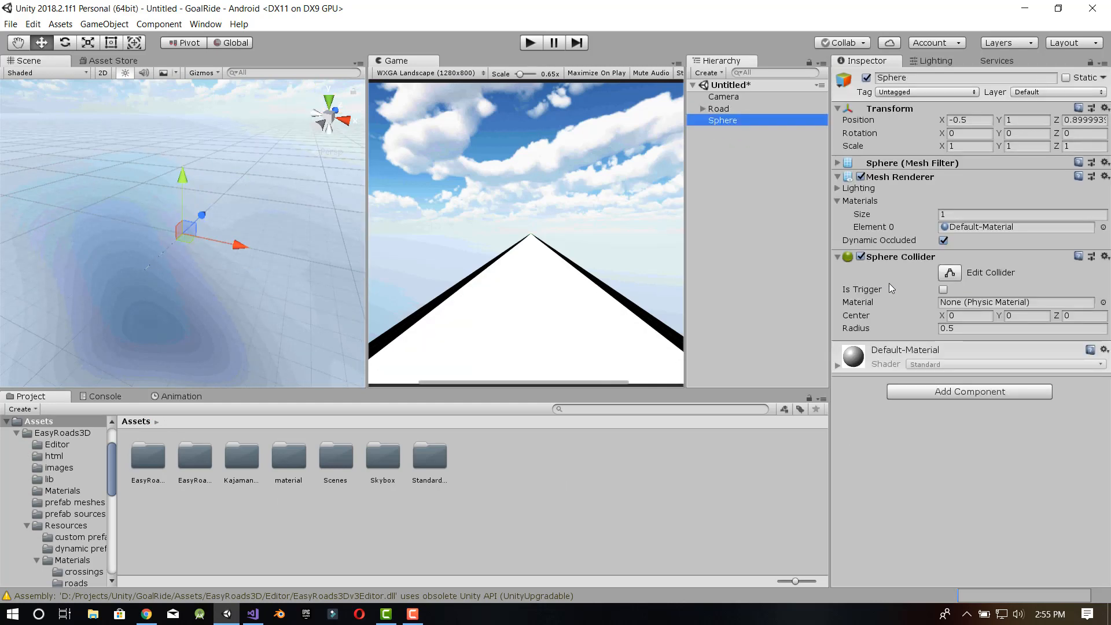
pyautogui.click(1092, 119)
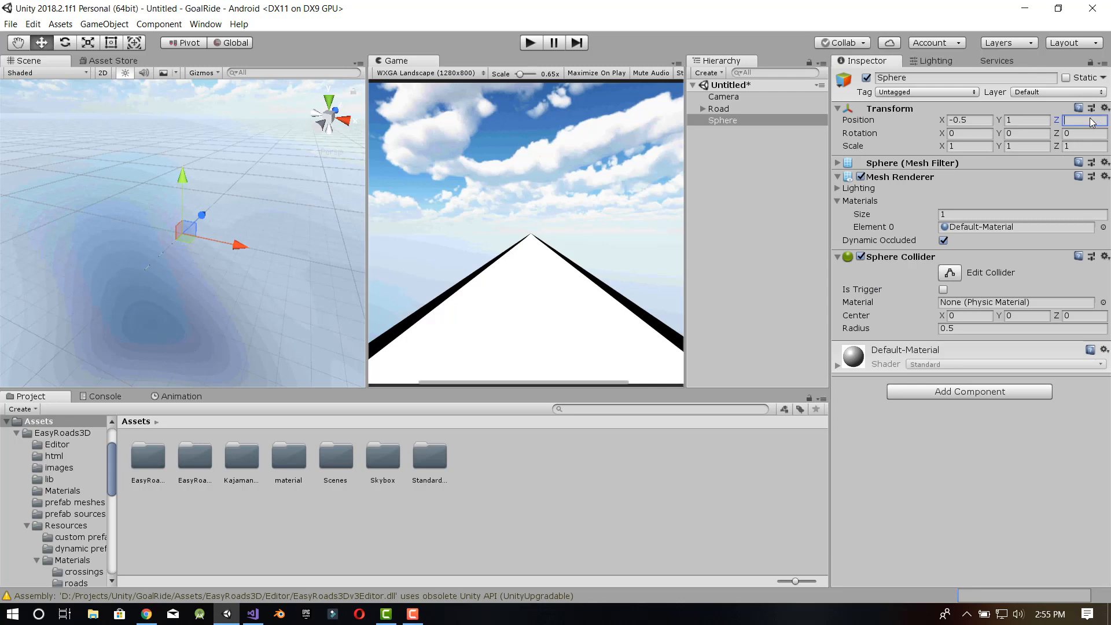
pyautogui.write('-100')
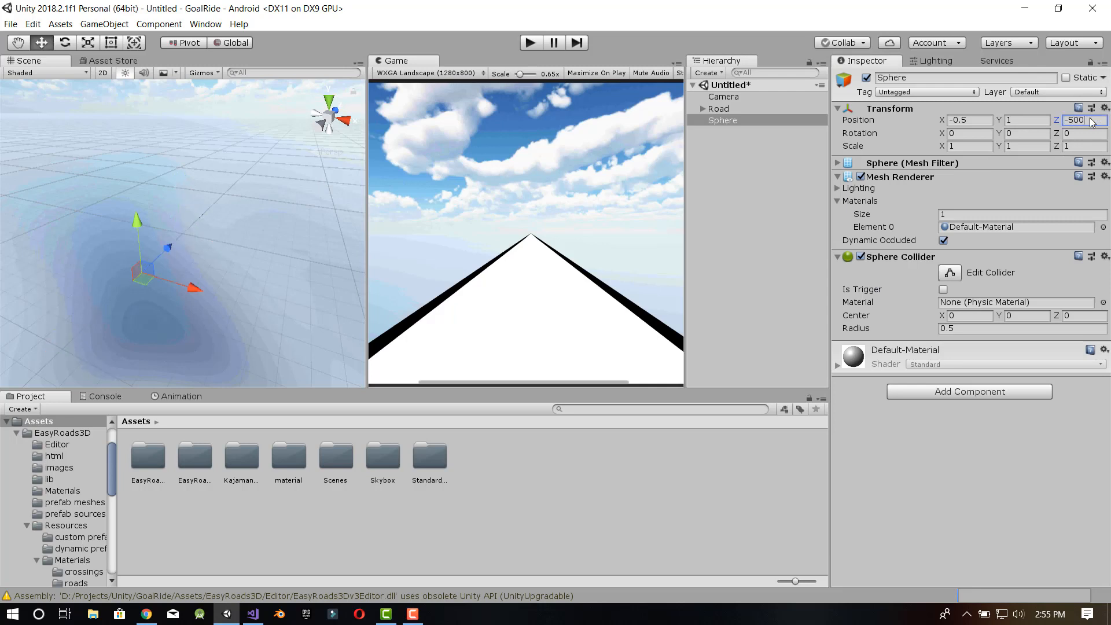
pyautogui.scroll(10, 200, 281)
pyautogui.moveTo(199, 282); pyautogui.dragTo(317, 194, button='middle')
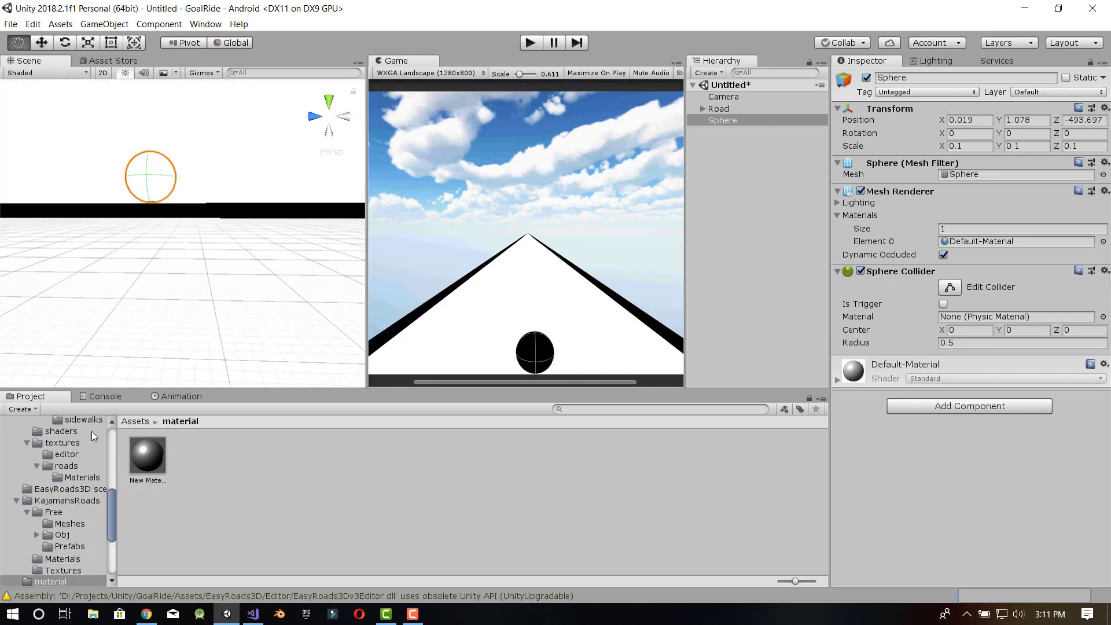
# - Try foliage materials from the KajamansRoads Materials folder on the Sphere, including LeafyMat and PineMat
pyautogui.click(136, 424)
pyautogui.doubleClick(318, 457)
pyautogui.doubleClick(203, 456)
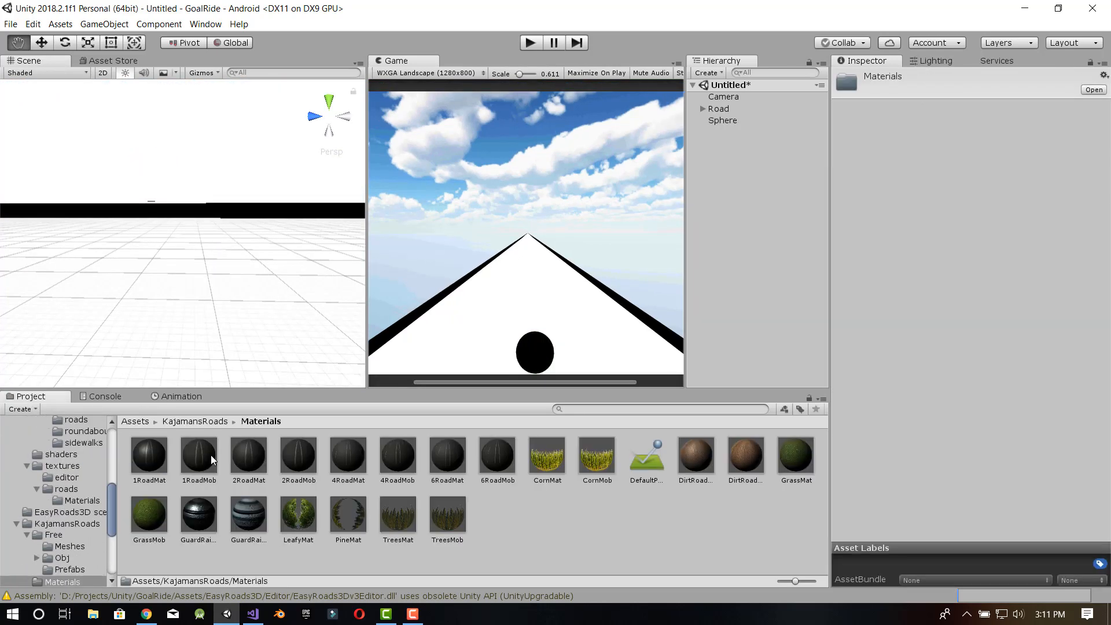
pyautogui.scroll(-8, 261, 249)
pyautogui.moveTo(151, 240); pyautogui.dragTo(160, 297, button='middle')
pyautogui.scroll(6, 160, 297)
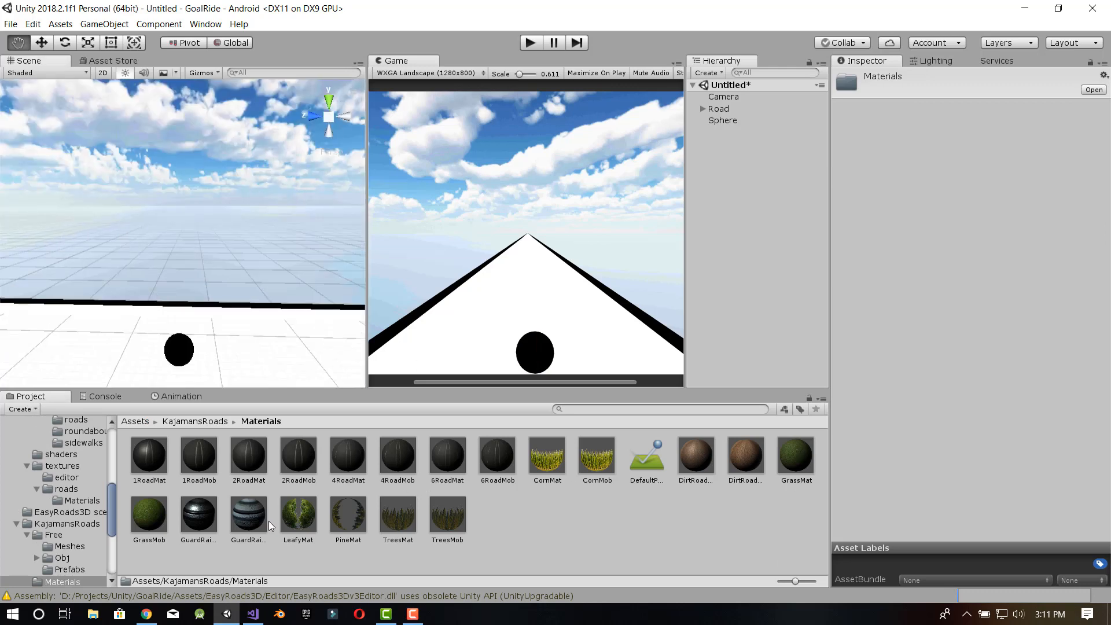
pyautogui.moveTo(298, 514); pyautogui.dragTo(186, 359)
pyautogui.moveTo(348, 466); pyautogui.dragTo(181, 354)
pyautogui.moveTo(286, 496); pyautogui.dragTo(189, 360)
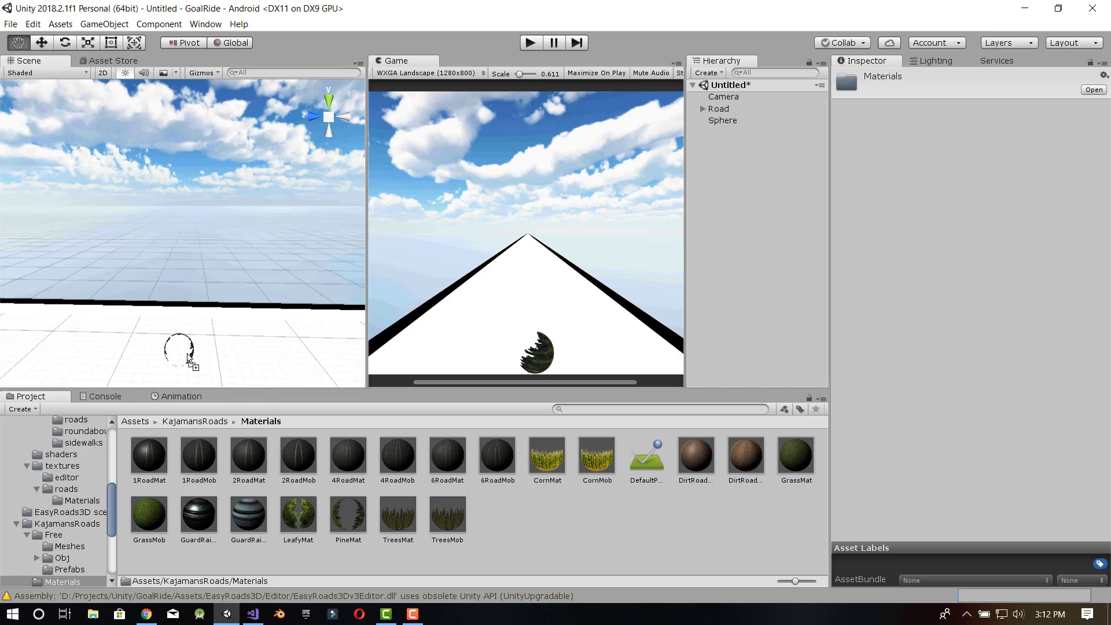
pyautogui.moveTo(283, 438); pyautogui.dragTo(181, 351)
pyautogui.press('z')
pyautogui.hotkey('ctrl', 'z')
pyautogui.moveTo(449, 517); pyautogui.dragTo(422, 455)
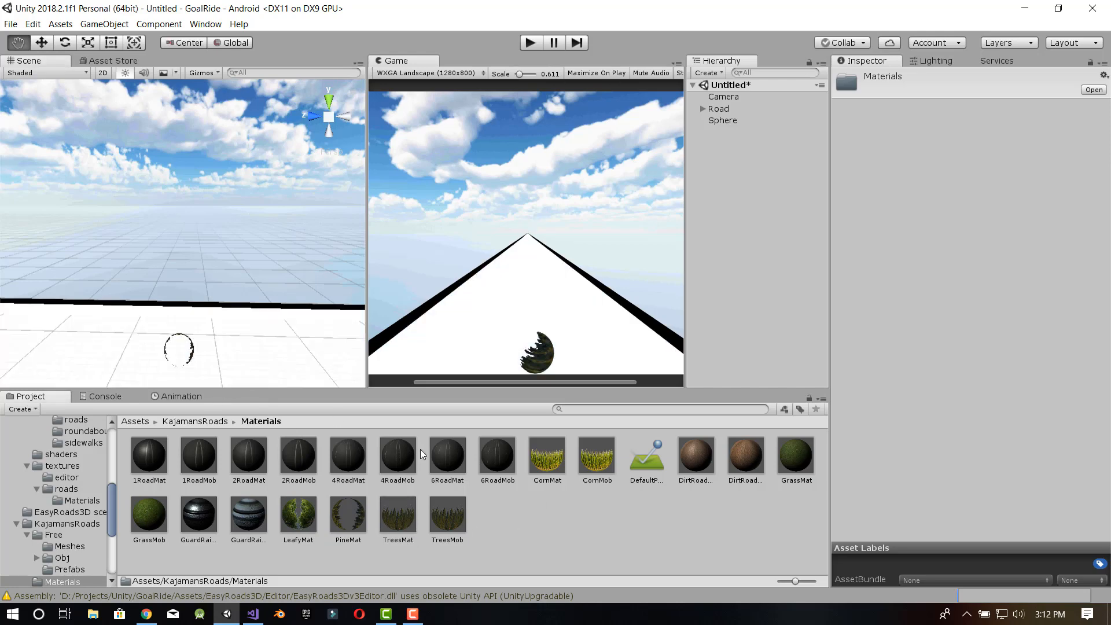
# - Add a Rigidbody component to the Road
pyautogui.press('w')
pyautogui.click(233, 380)
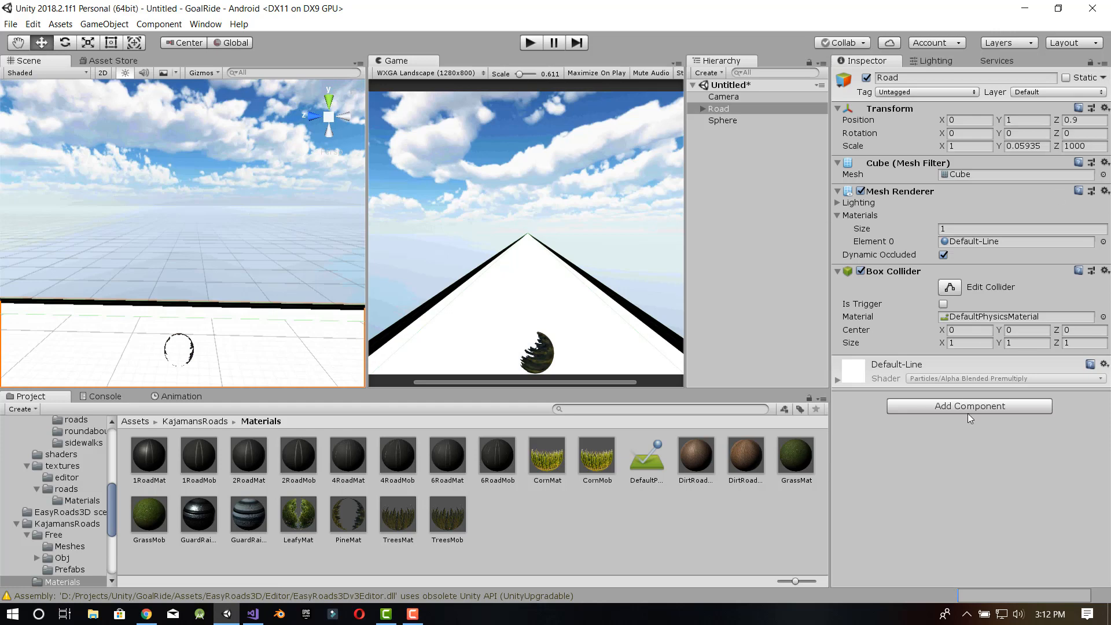
pyautogui.click(968, 406)
pyautogui.write('rigi')
pyautogui.press('Return')
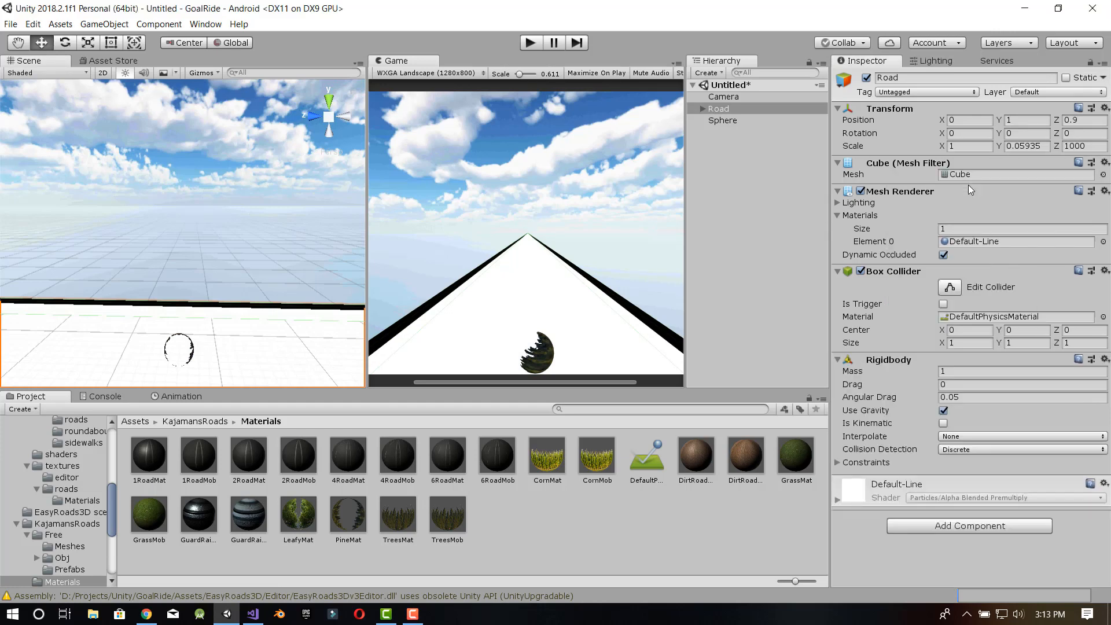
# - Remove the Rigidbody from the Road and give the Sphere a Rigidbody instead
pyautogui.click(737, 107)
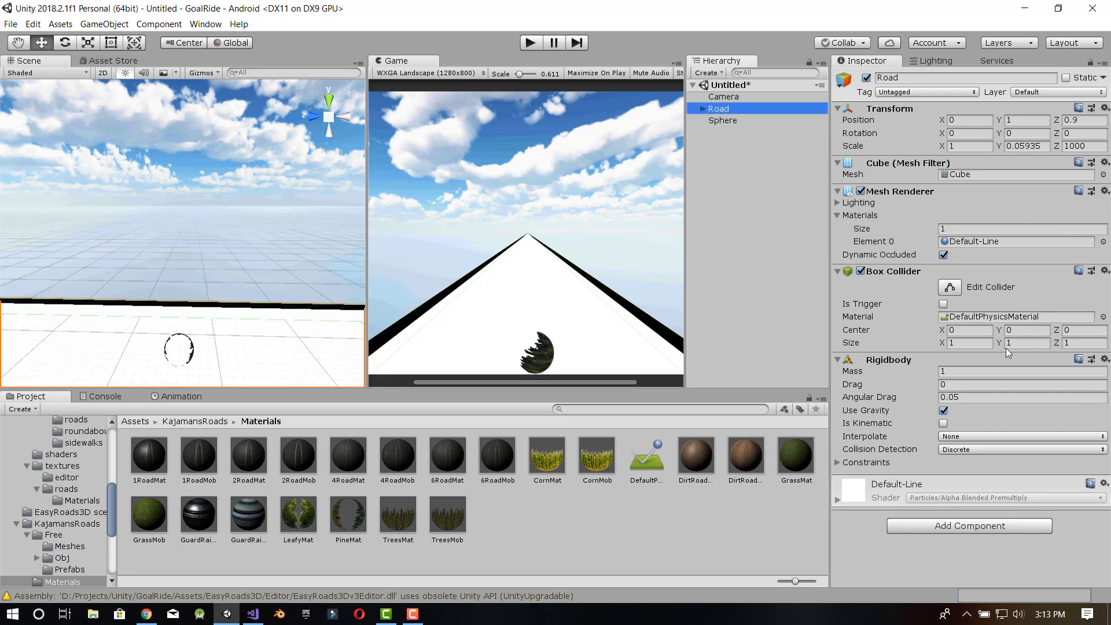
pyautogui.click(724, 121)
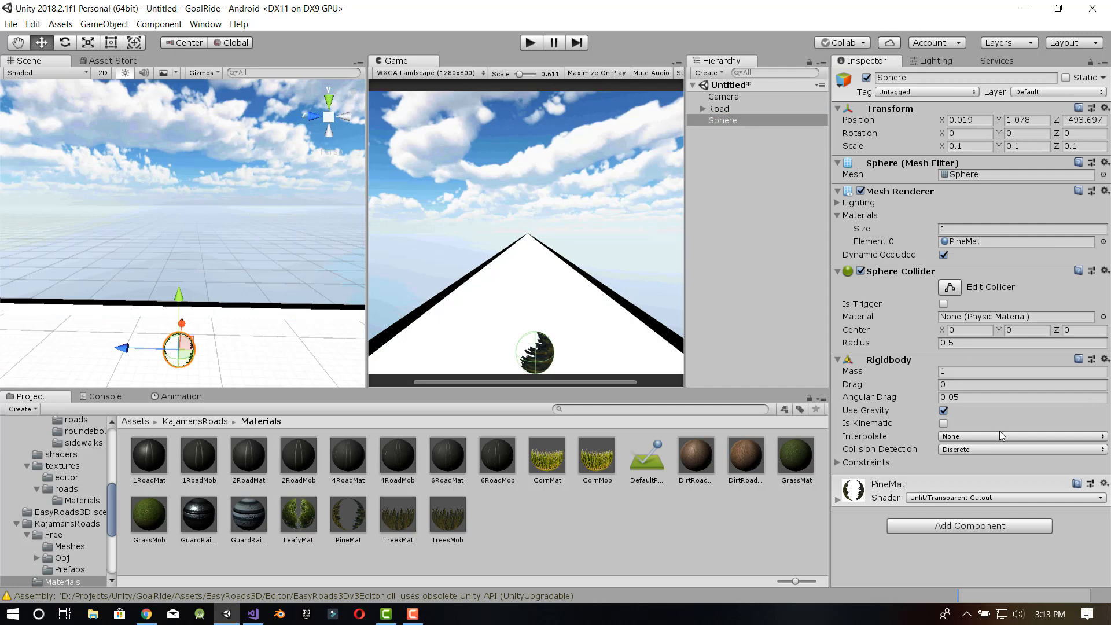
# - Try LeafyMat from the KajamansRoads materials on the Sphere and on the Road
pyautogui.moveTo(298, 514); pyautogui.dragTo(173, 341)
pyautogui.scroll(-3, 239, 285)
pyautogui.moveTo(298, 516); pyautogui.dragTo(521, 531)
pyautogui.click(288, 293)
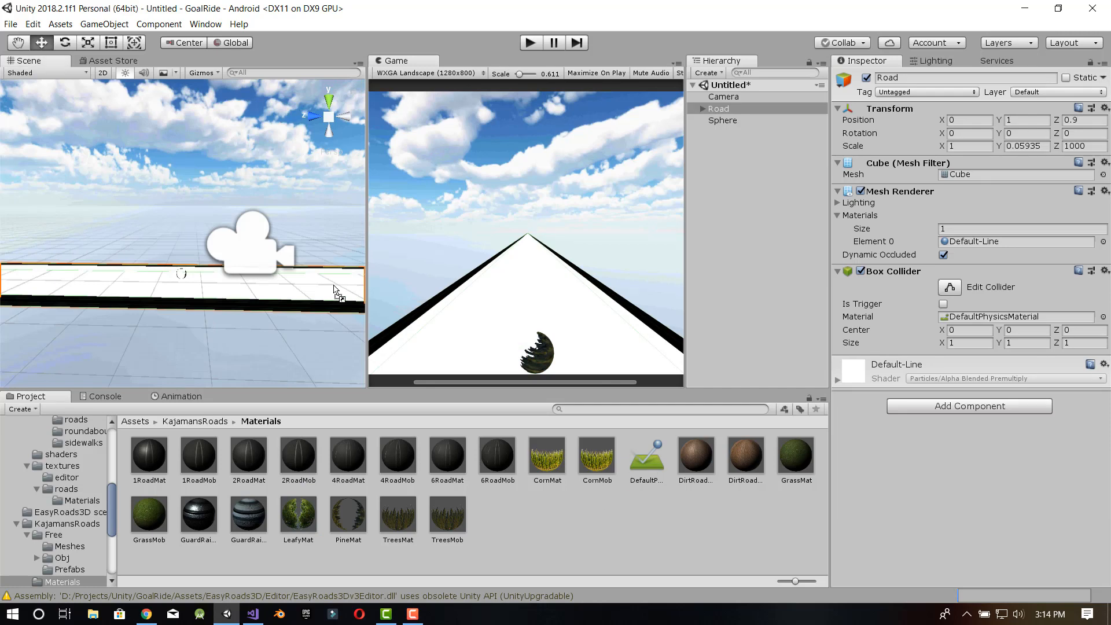
pyautogui.moveTo(333, 286); pyautogui.dragTo(333, 285)
# - Inspect the roadsample_d material in the EasyRoads3D Materials folder and browse textures for its base map
pyautogui.click(196, 422)
pyautogui.click(136, 421)
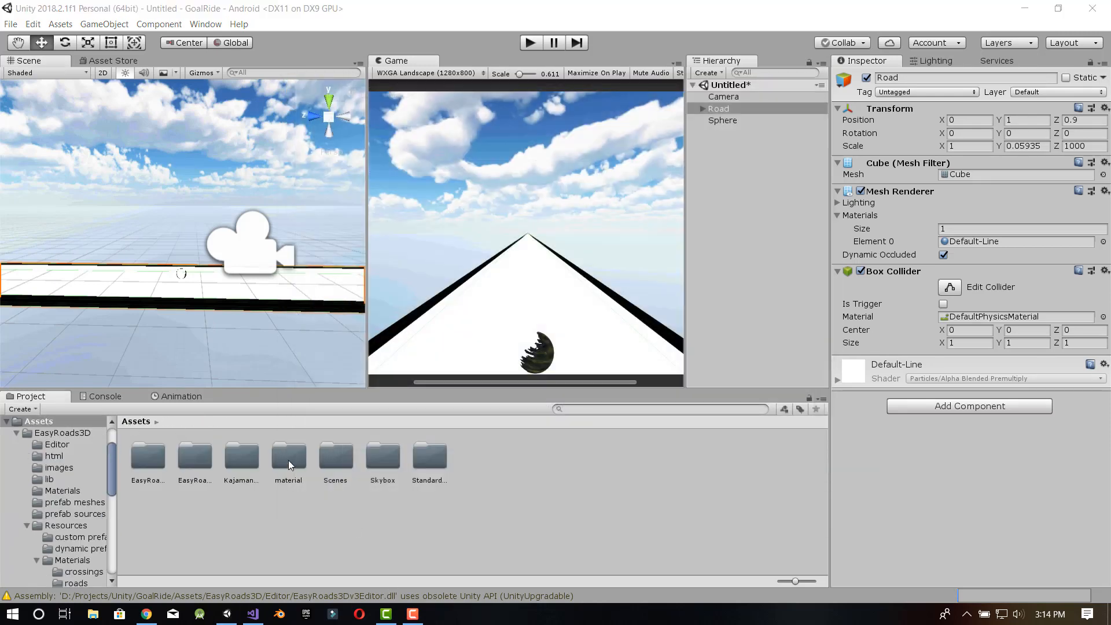
pyautogui.doubleClick(149, 457)
pyautogui.doubleClick(336, 458)
pyautogui.click(157, 451)
pyautogui.click(1095, 158)
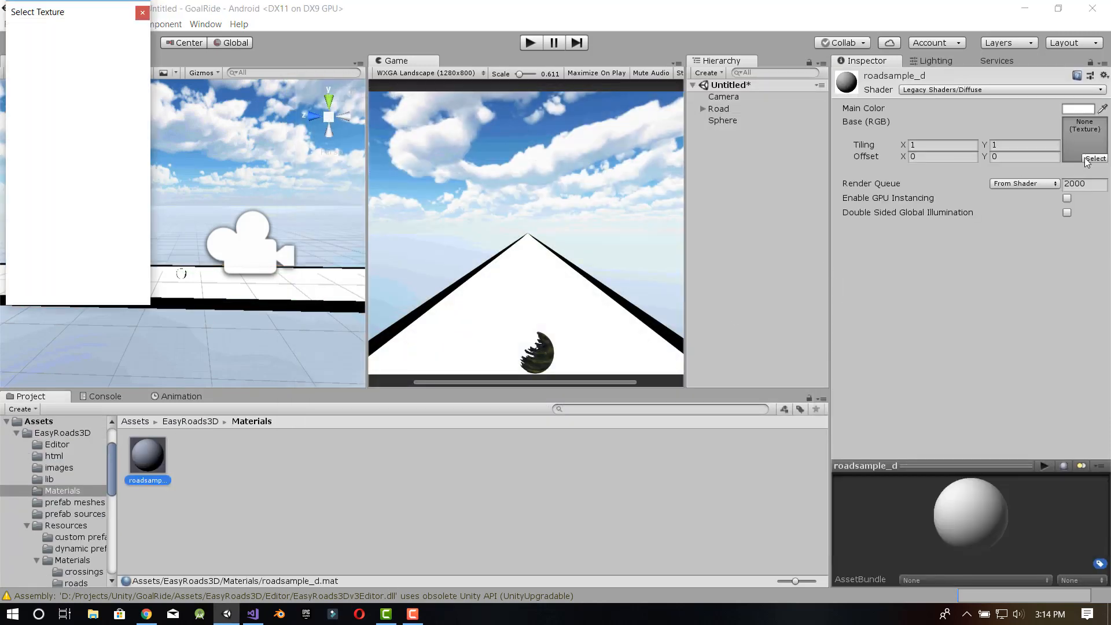
pyautogui.click(93, 167)
pyautogui.moveTo(152, 454)
pyautogui.mouseDown()
pyautogui.moveTo(118, 344)
pyautogui.moveTo(153, 454)
pyautogui.mouseUp()
# - Look through the EasyRoads3D scenes, material, Standard Assets and Skybox folders for another usable material
pyautogui.click(186, 422)
pyautogui.click(136, 421)
pyautogui.doubleClick(195, 458)
pyautogui.click(136, 422)
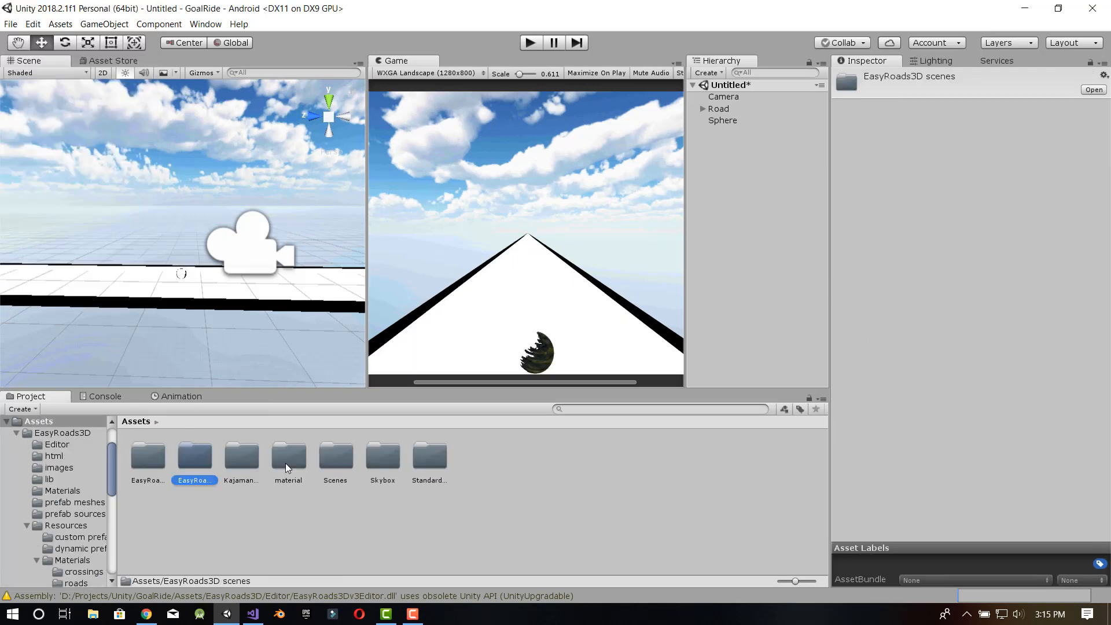
pyautogui.doubleClick(287, 463)
pyautogui.click(136, 421)
pyautogui.click(323, 458)
pyautogui.doubleClick(440, 455)
pyautogui.click(136, 421)
pyautogui.doubleClick(280, 466)
pyautogui.click(136, 421)
pyautogui.doubleClick(382, 457)
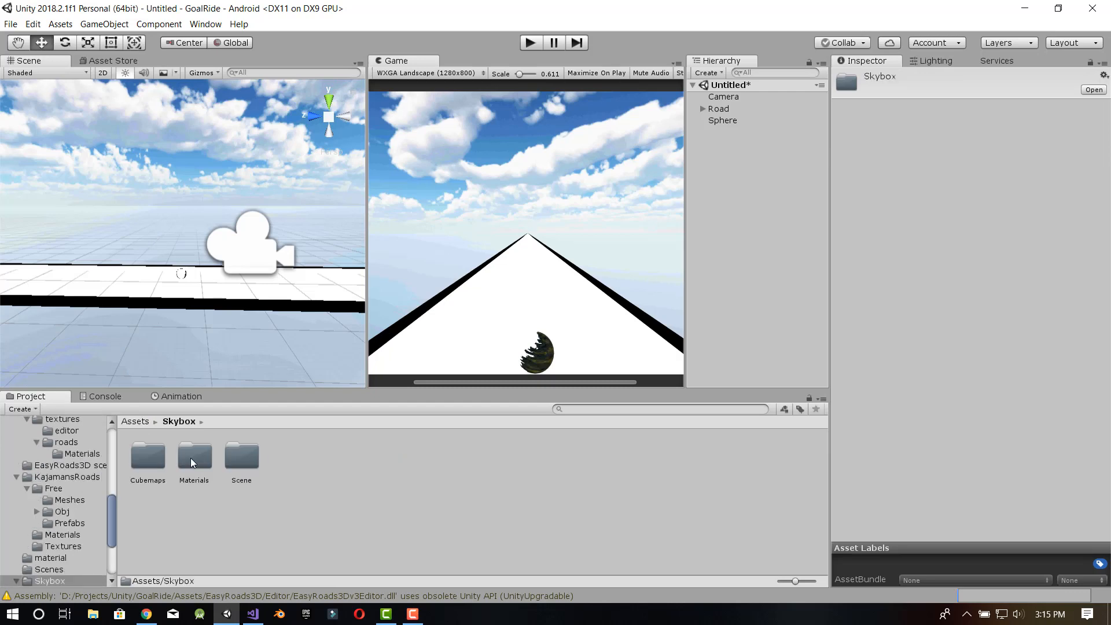
pyautogui.doubleClick(191, 458)
pyautogui.click(136, 422)
pyautogui.doubleClick(430, 457)
pyautogui.doubleClick(152, 465)
pyautogui.click(136, 421)
# - Create an alder material by placing the alder image from the EasyRoads3D images folder onto the Road
pyautogui.doubleClick(152, 464)
pyautogui.doubleClick(241, 457)
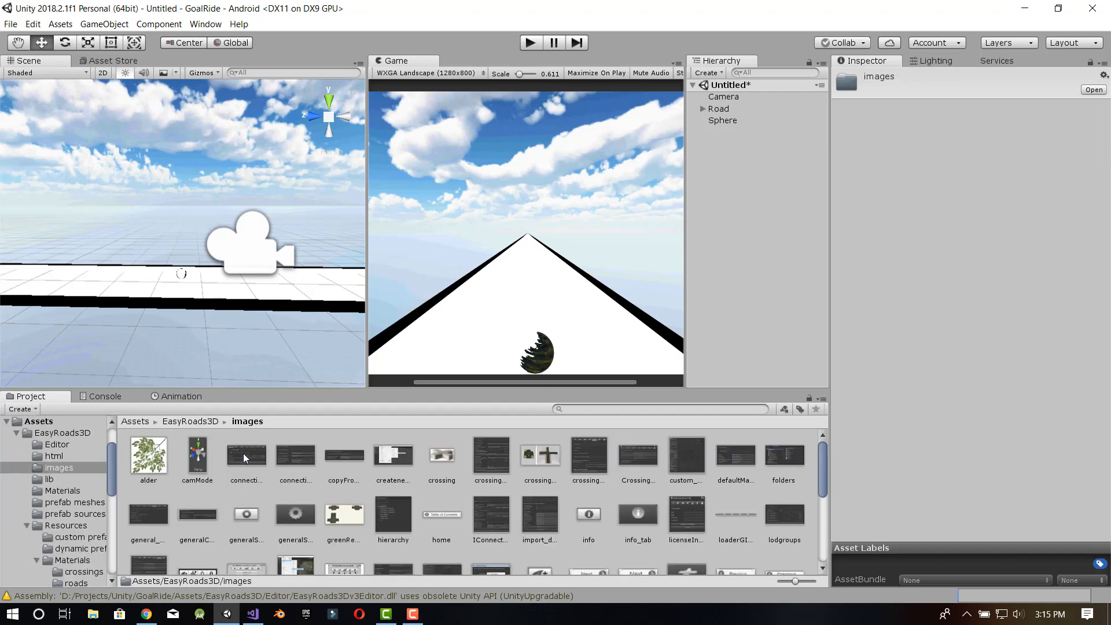
pyautogui.moveTo(197, 457); pyautogui.dragTo(128, 289)
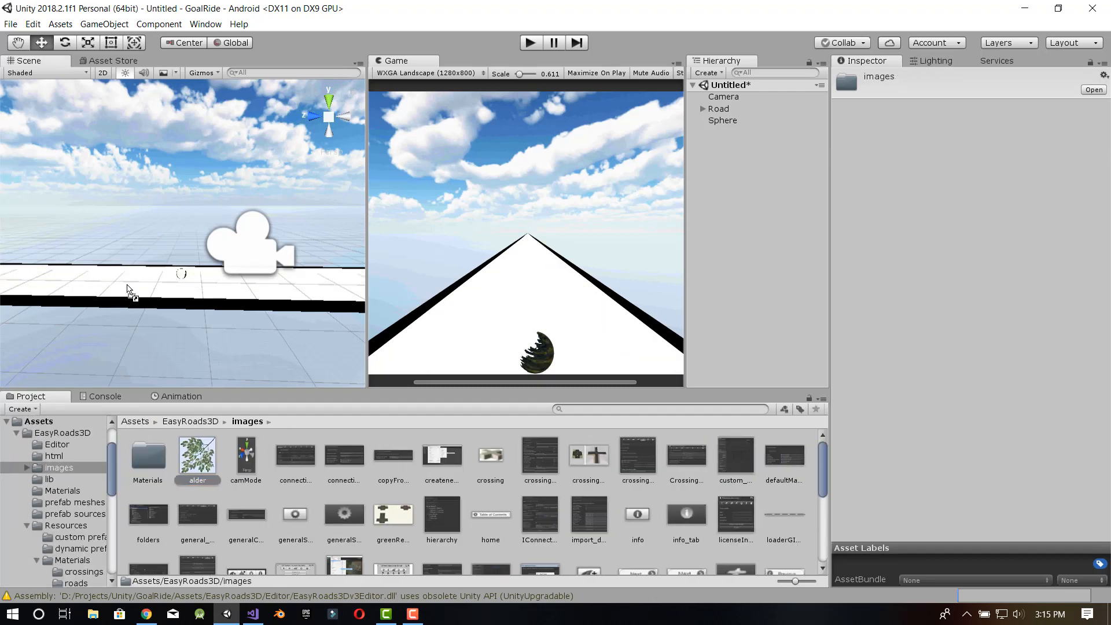
pyautogui.scroll(-10, 369, 488)
pyautogui.scroll(10, 369, 488)
pyautogui.doubleClick(148, 458)
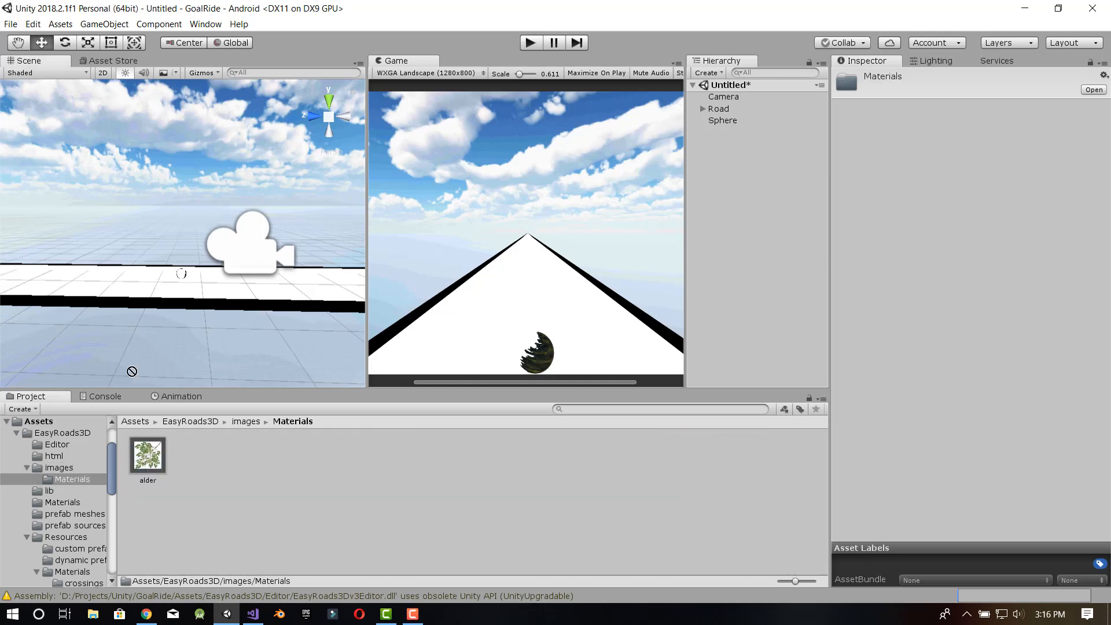
pyautogui.press('BackSpace')
# - Apply the uvEditor image from the EasyRoads3D images folder to the Road as its material
pyautogui.scroll(-6, 421, 539)
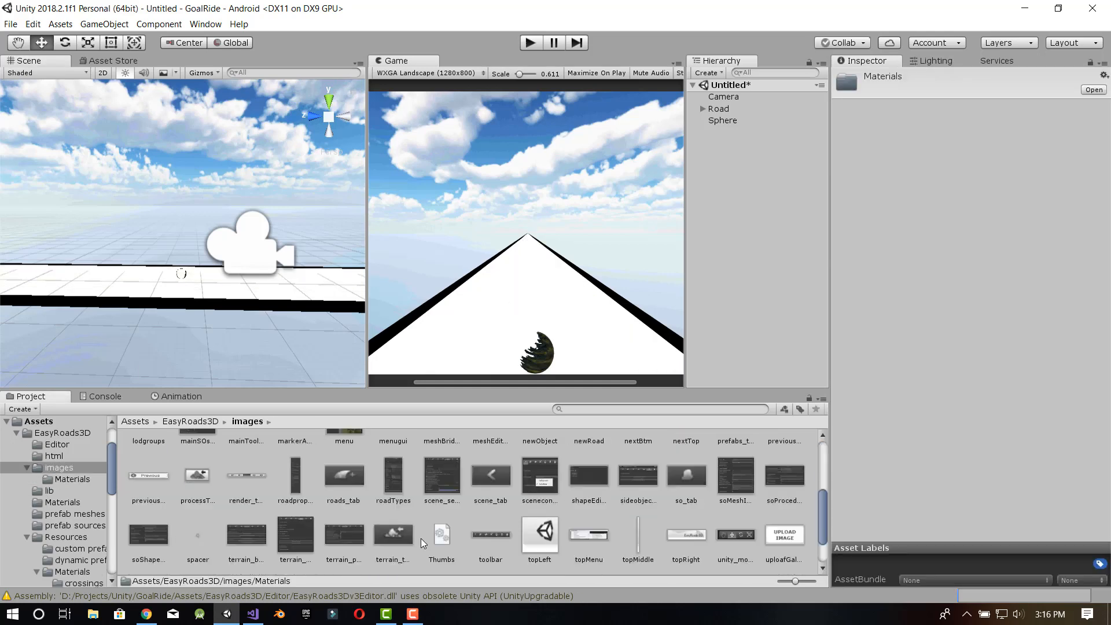
pyautogui.moveTo(393, 480); pyautogui.dragTo(144, 286)
pyautogui.keyDown('alt'); pyautogui.moveTo(319, 321); pyautogui.dragTo(118, 347); pyautogui.keyUp('alt')
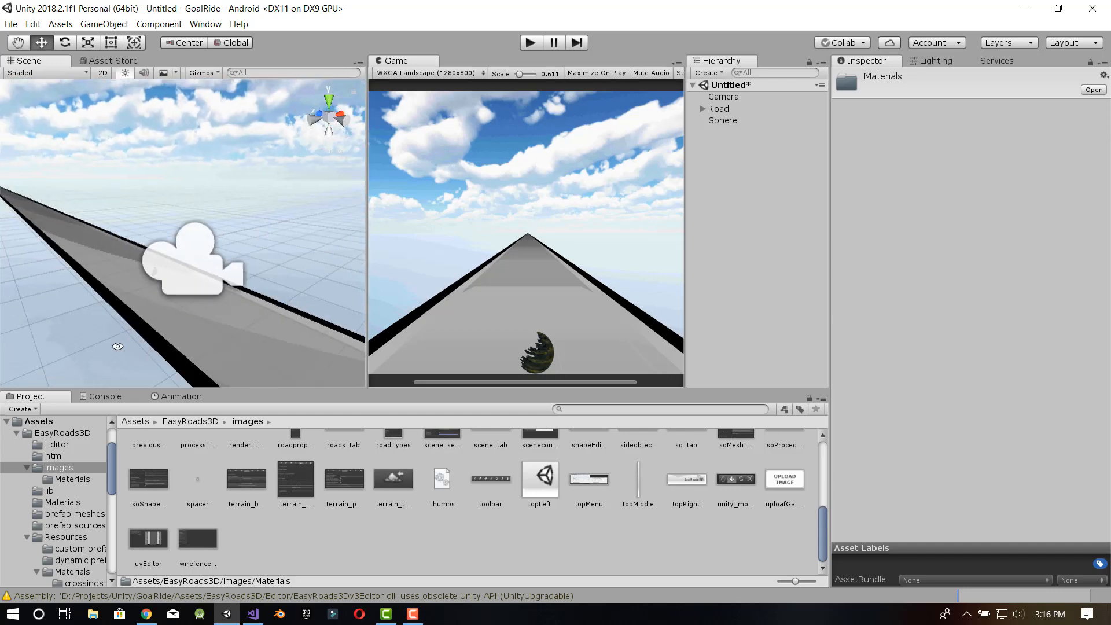
pyautogui.moveTo(297, 477); pyautogui.dragTo(231, 359)
pyautogui.scroll(-3, 231, 359)
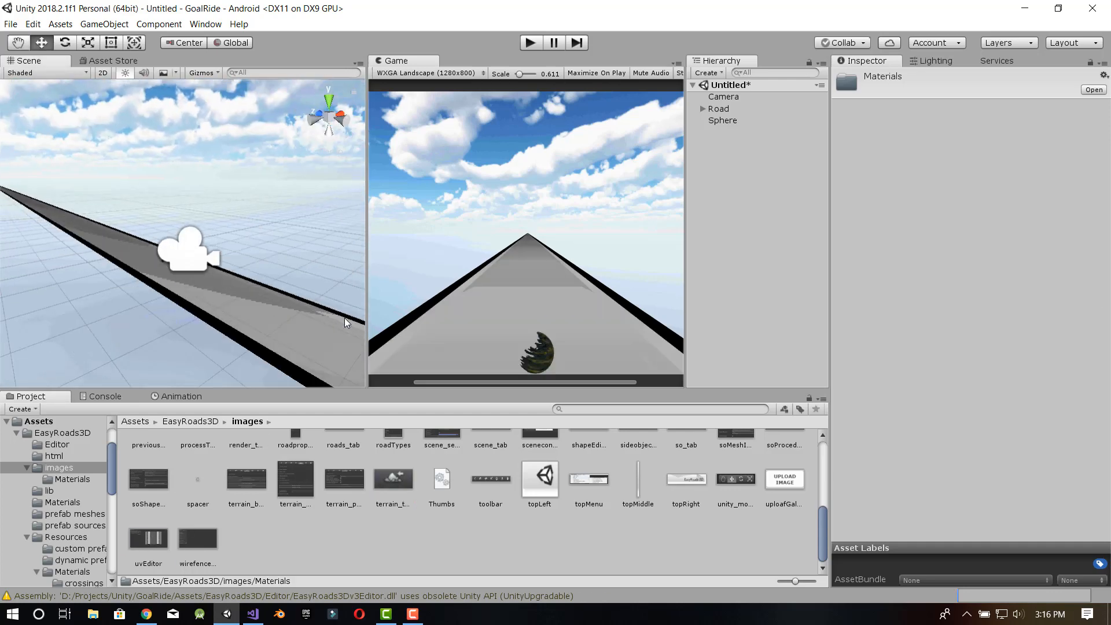
pyautogui.click(286, 308)
pyautogui.keyDown('alt'); pyautogui.moveTo(287, 308); pyautogui.dragTo(95, 303); pyautogui.keyUp('alt')
pyautogui.click(168, 304)
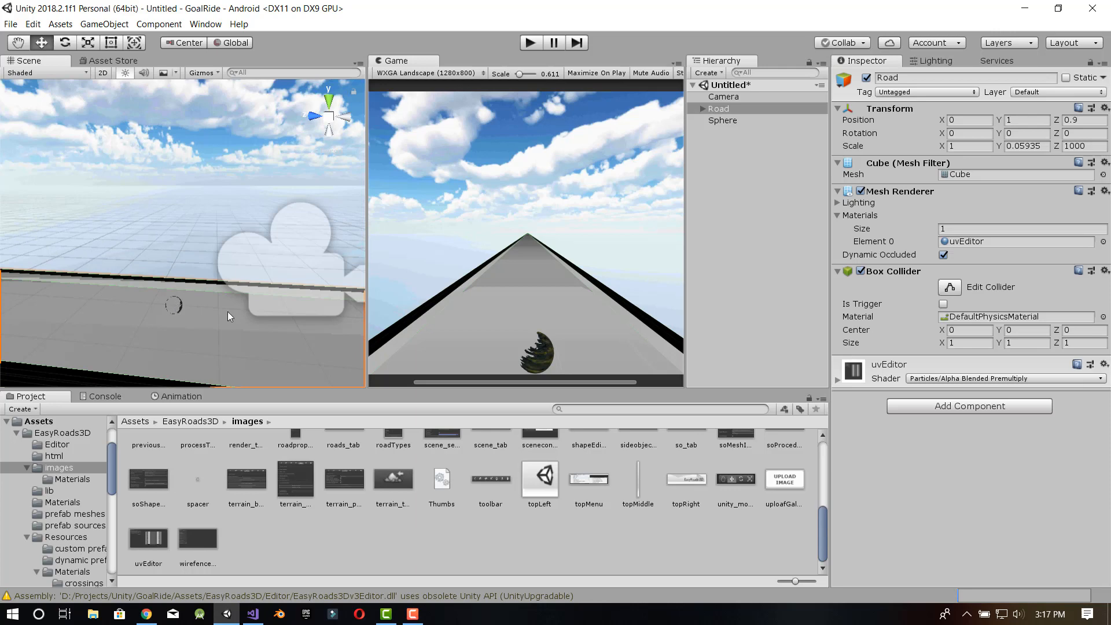
# - Try the alder image from the EasyRoads3D images folder on the Sphere
pyautogui.scroll(10, 401, 544)
pyautogui.scroll(4, 177, 307)
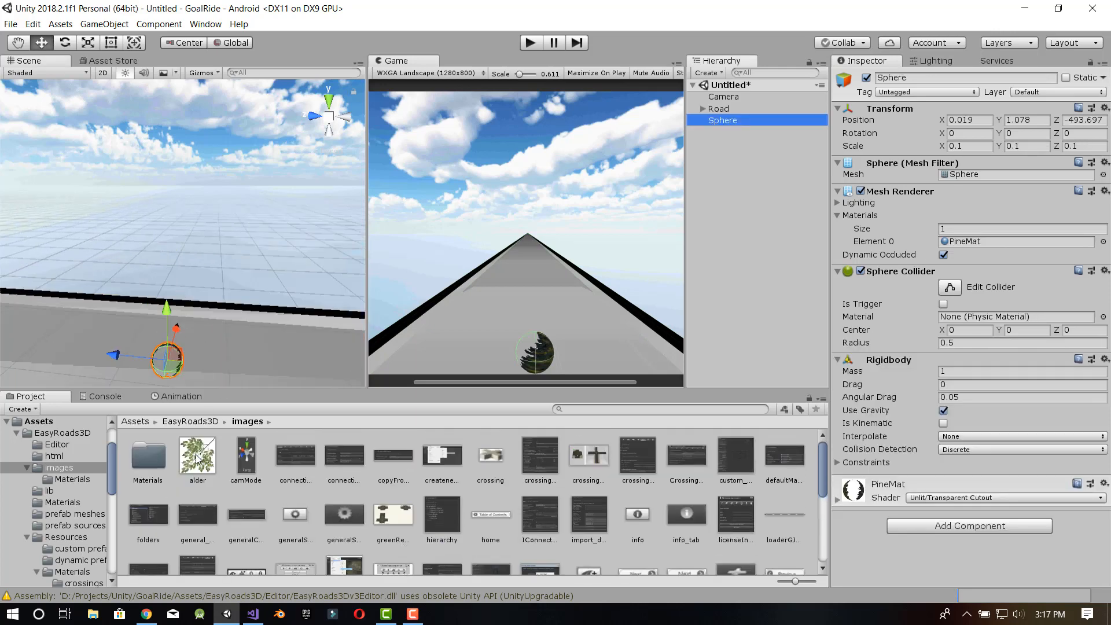
pyautogui.moveTo(197, 458); pyautogui.dragTo(165, 445)
pyautogui.doubleClick(155, 465)
pyautogui.press('BackSpace')
pyautogui.press('BackSpace')
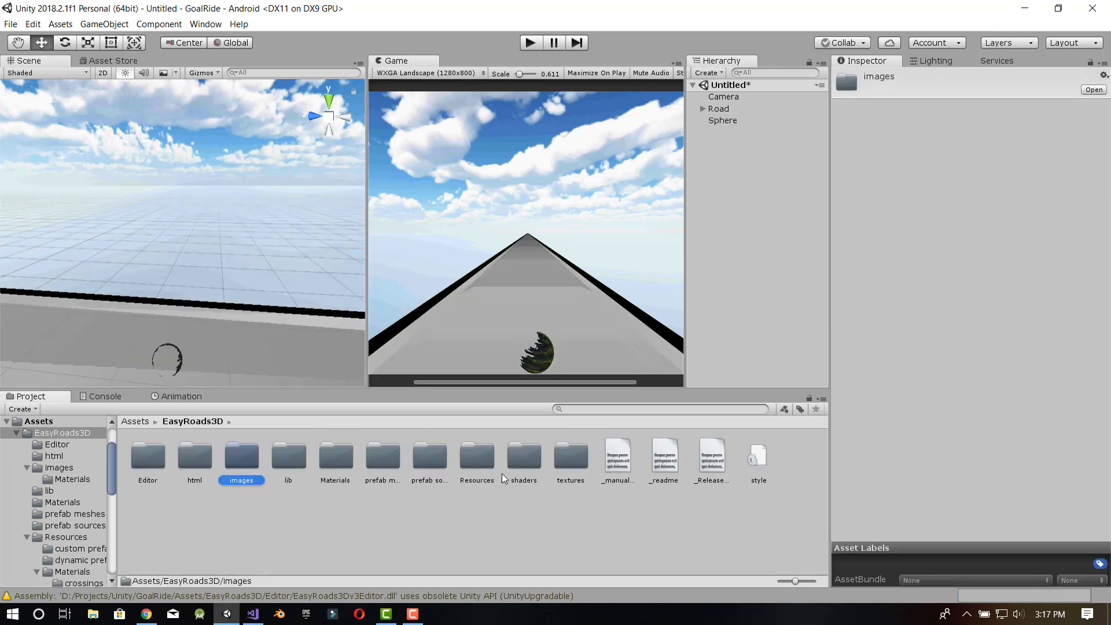
# - Look through the Terrain Textures folder within the Terrain Assets of Standard Assets
pyautogui.press('BackSpace')
pyautogui.doubleClick(430, 459)
pyautogui.doubleClick(155, 460)
pyautogui.doubleClick(177, 452)
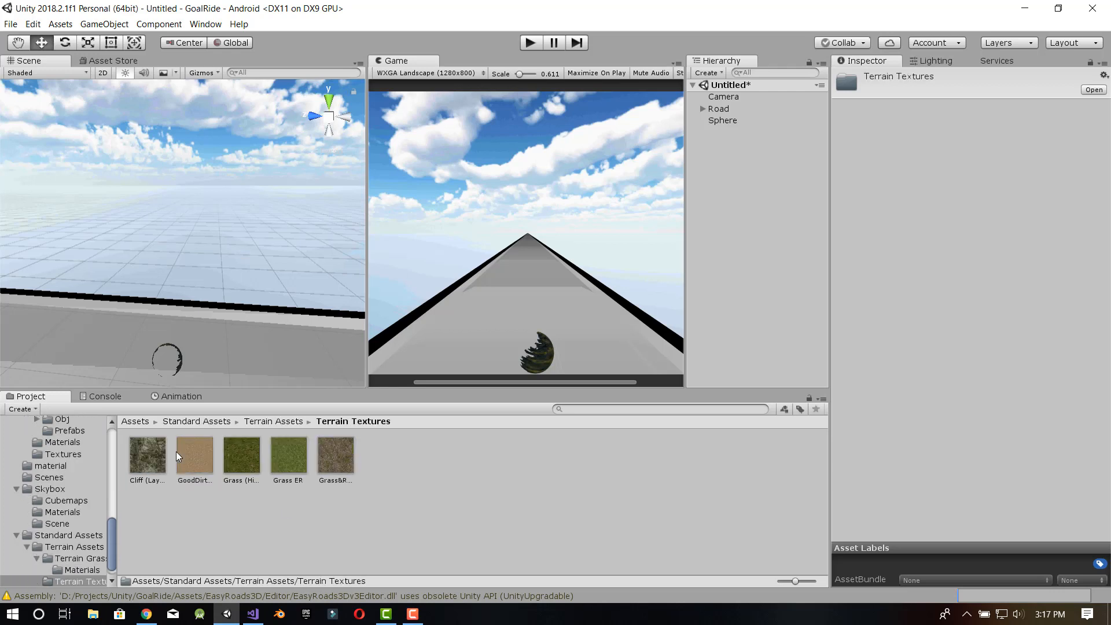
# - Try several project materials on the Sphere's mesh renderer and settle on alder
pyautogui.click(177, 366)
pyautogui.click(172, 365)
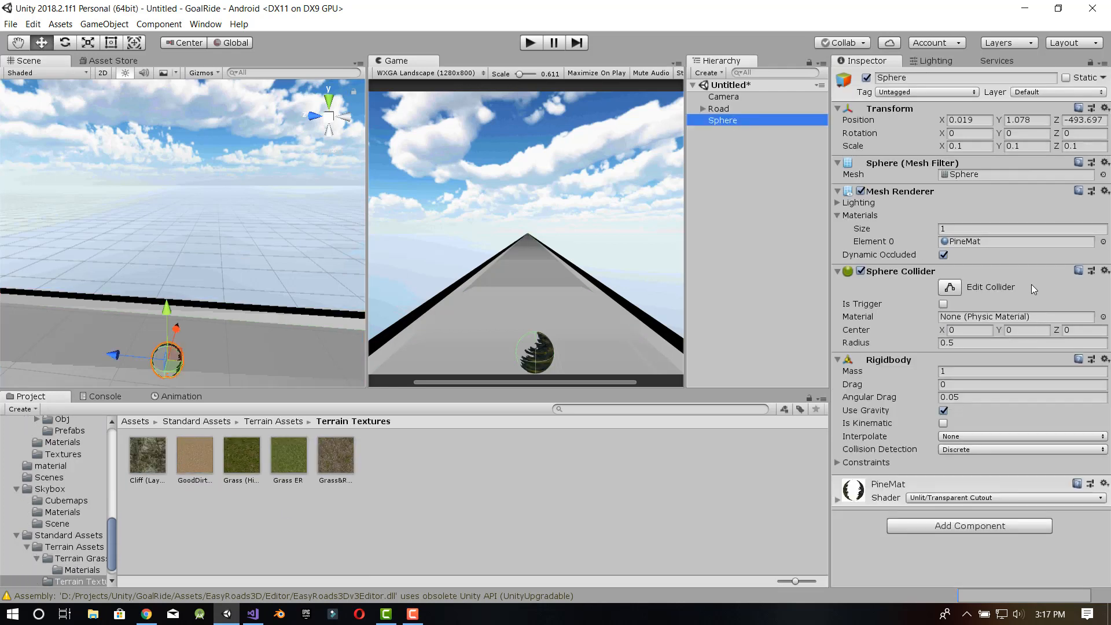
pyautogui.click(1104, 241)
pyautogui.scroll(-5, 144, 199)
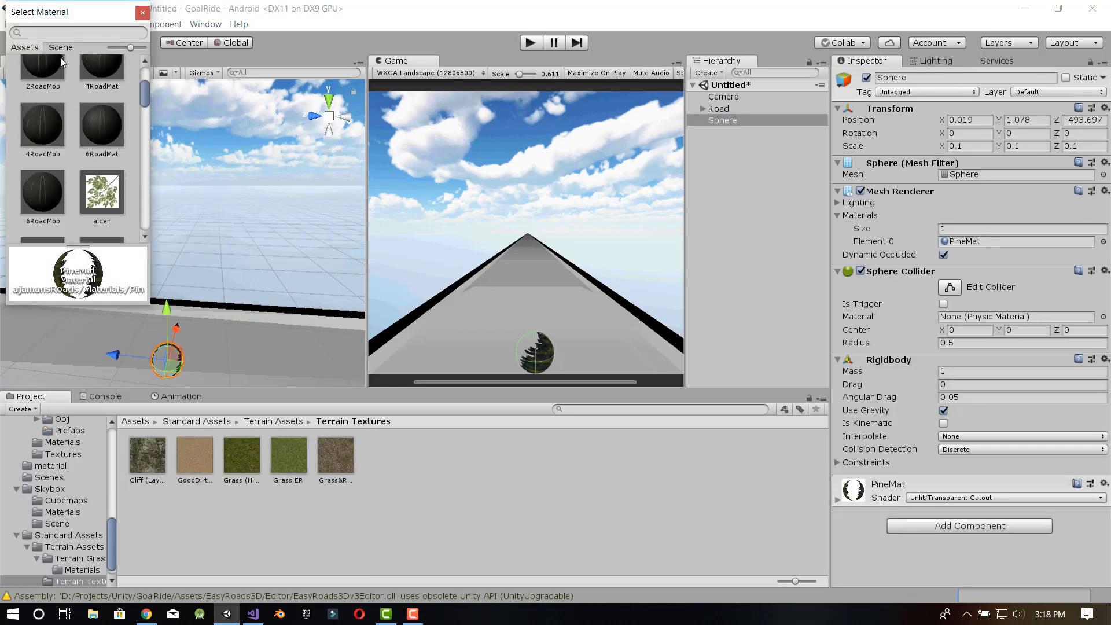
pyautogui.moveTo(130, 48); pyautogui.dragTo(127, 48)
pyautogui.moveTo(143, 105)
pyautogui.mouseDown()
pyautogui.moveTo(152, 122)
pyautogui.moveTo(144, 92)
pyautogui.mouseUp()
pyautogui.click(105, 195)
pyautogui.click(46, 189)
pyautogui.click(51, 79)
pyautogui.click(104, 162)
pyautogui.click(46, 91)
pyautogui.click(100, 93)
pyautogui.click(53, 147)
pyautogui.click(102, 162)
pyautogui.click(49, 171)
pyautogui.click(113, 157)
pyautogui.click(143, 13)
# - Browse the Asset Store results for tatoo image, and refine the search with sphere
pyautogui.click(111, 60)
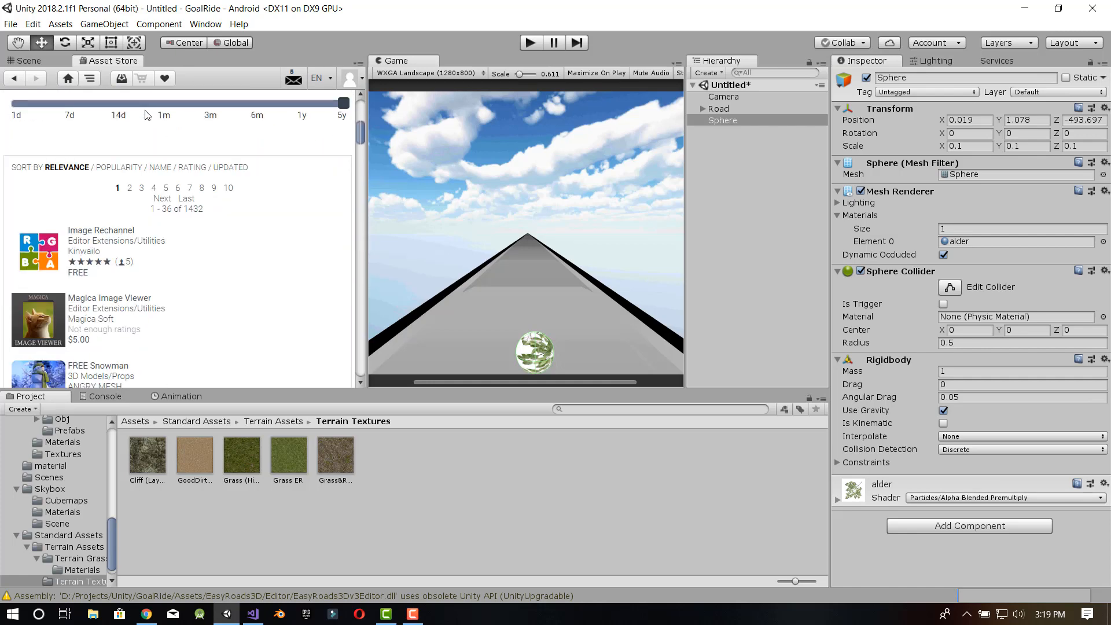
pyautogui.scroll(-15, 165, 235)
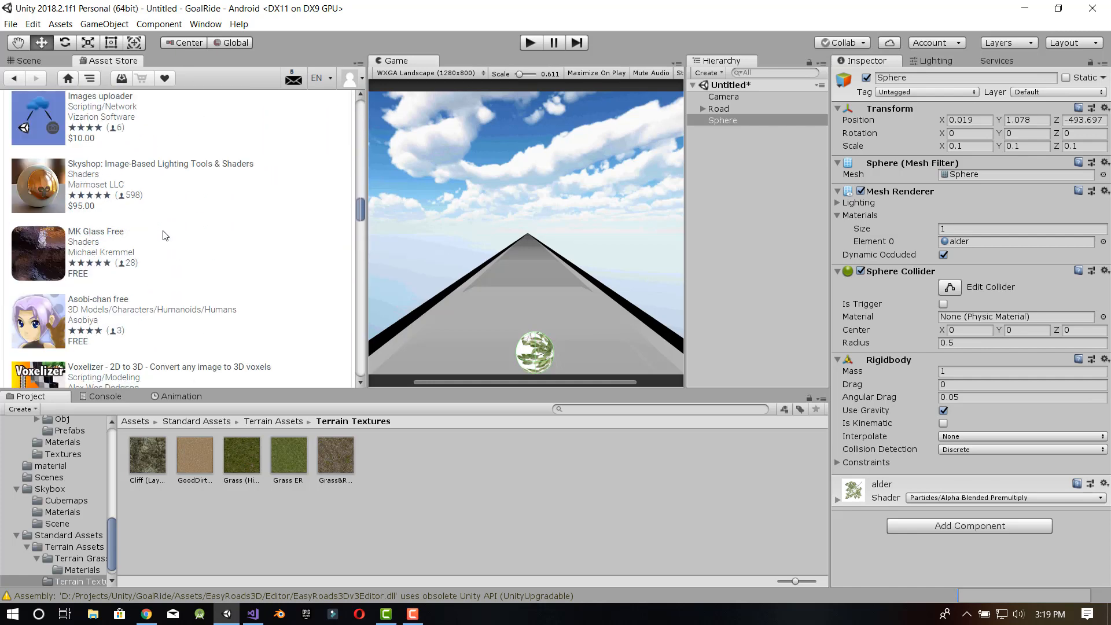
pyautogui.scroll(15, 165, 235)
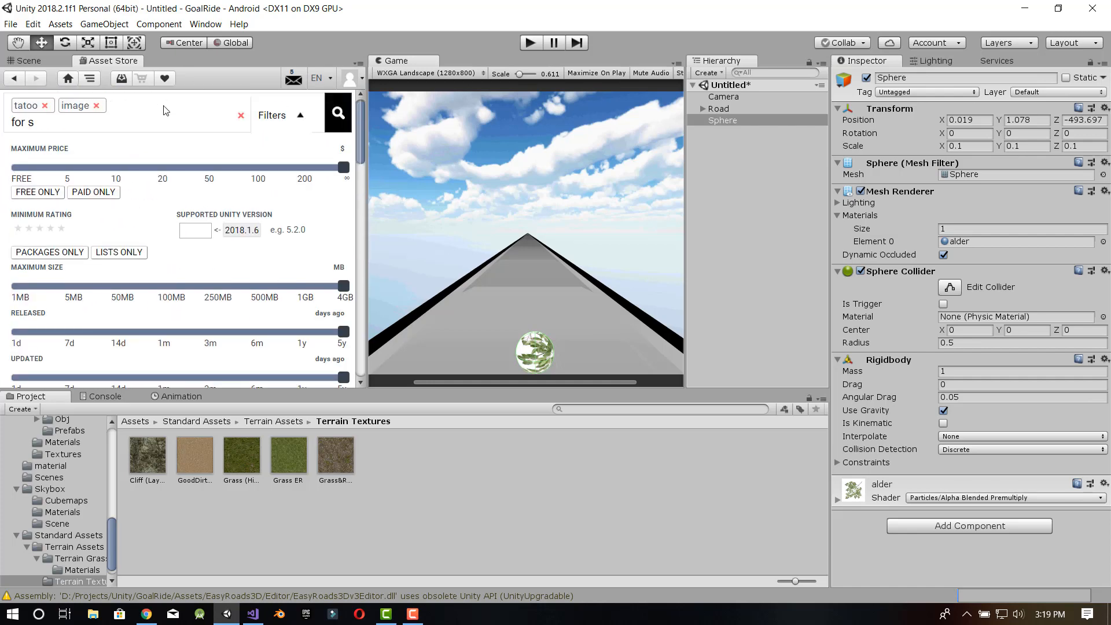
pyautogui.scroll(-10, 234, 233)
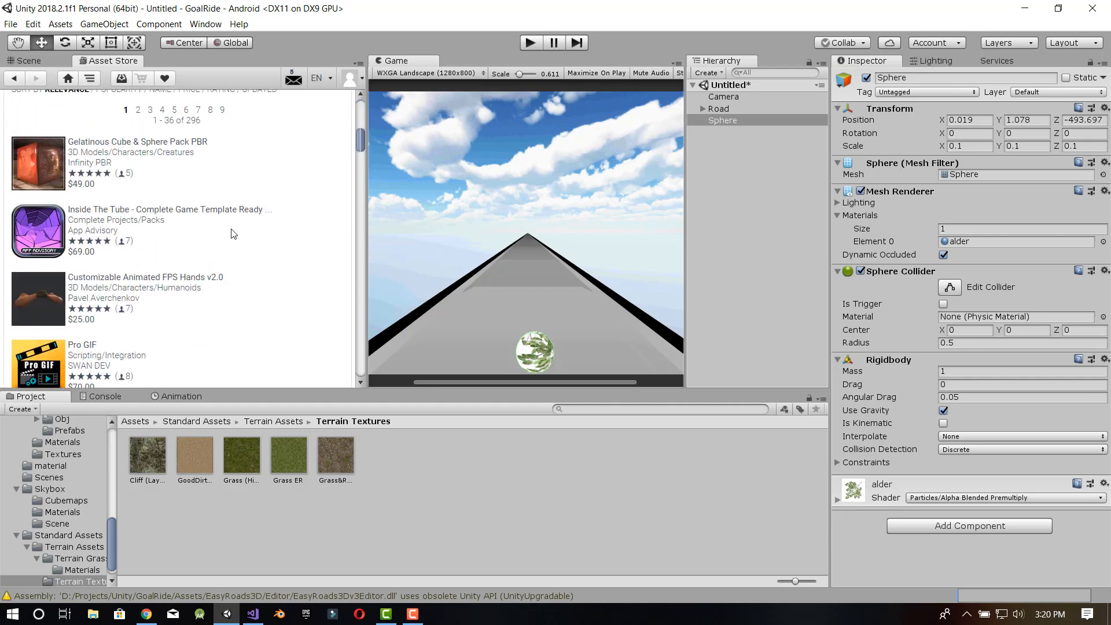
pyautogui.scroll(-5, 233, 234)
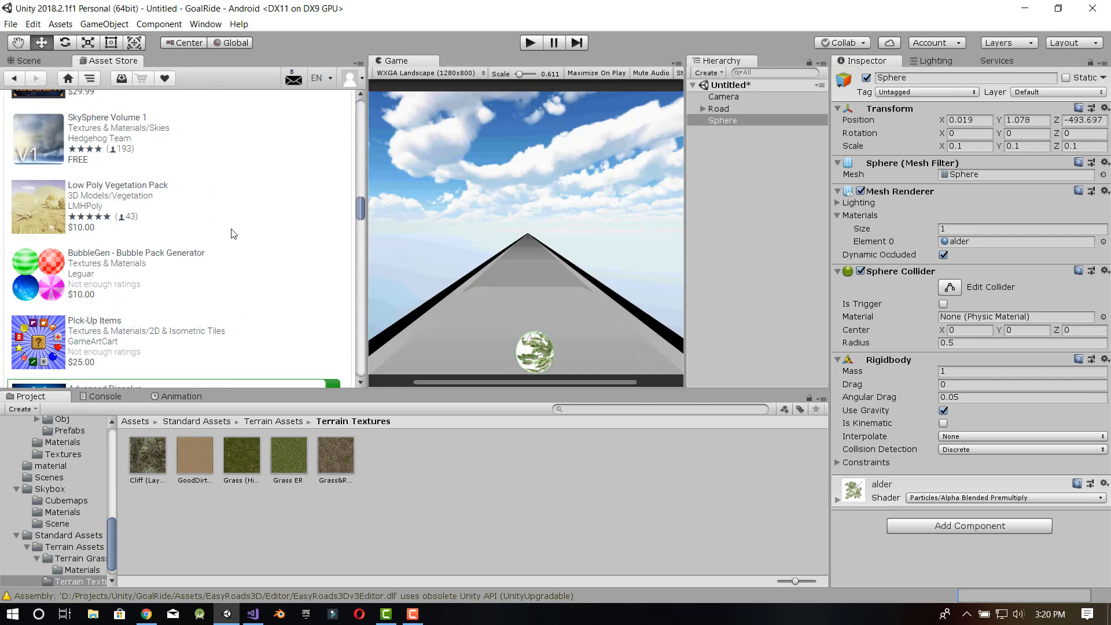
pyautogui.scroll(-10, 233, 234)
pyautogui.scroll(20, 233, 234)
# - Remove the image keyword from the Asset Store search, add the keyword free, and browse the matching assets
pyautogui.click(133, 106)
pyautogui.click(96, 106)
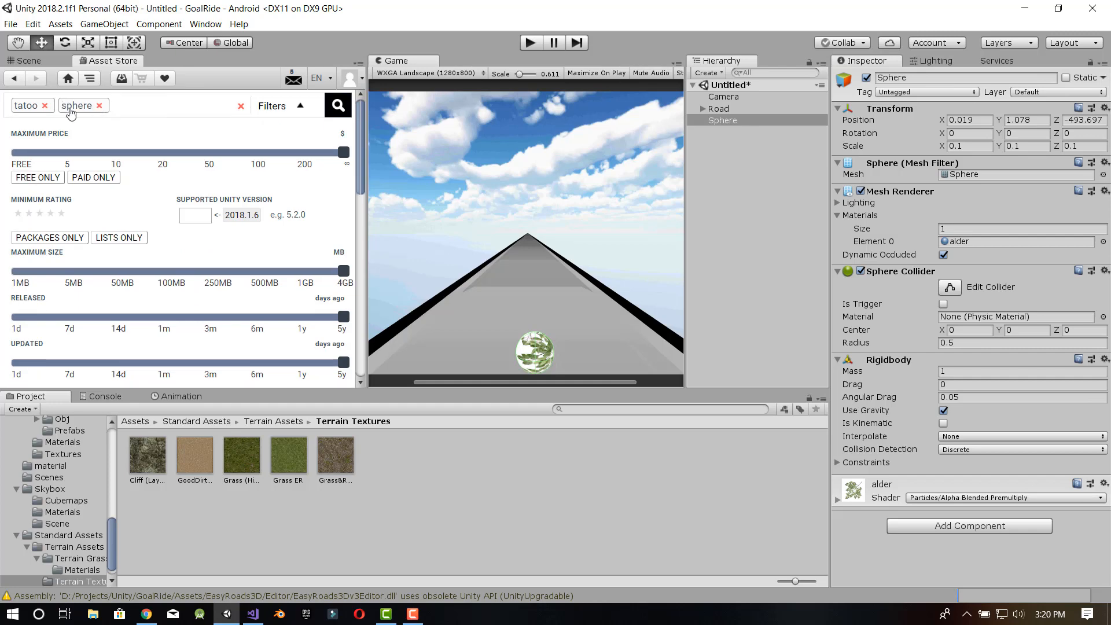
pyautogui.write('free')
pyautogui.press('Return')
pyautogui.scroll(-5, 156, 165)
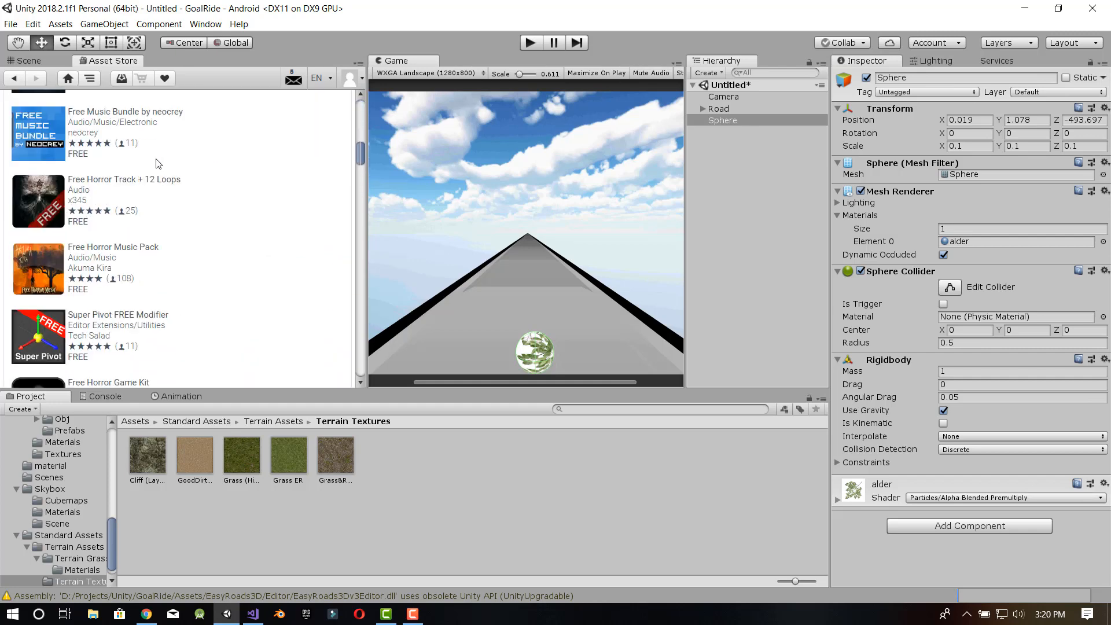
pyautogui.scroll(-3, 156, 165)
pyautogui.scroll(-5, 250, 188)
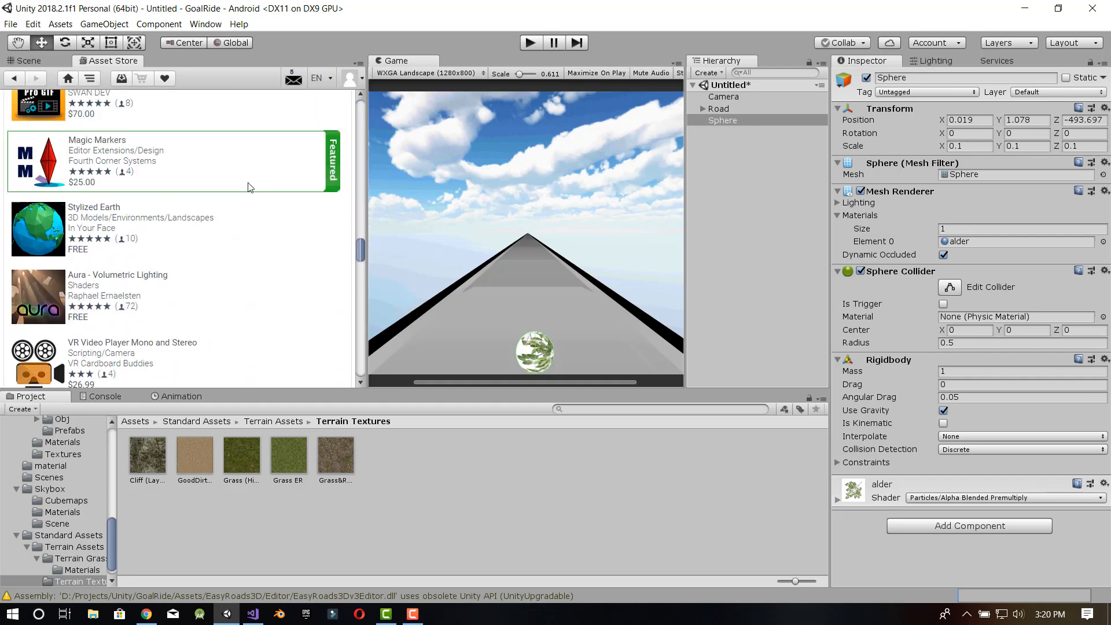
pyautogui.scroll(20, 250, 188)
# - Switch to Chrome, search Google Images for image of design in sphere in a new tab, and browse the results
pyautogui.hotkey('alt', 'Tab')
pyautogui.hotkey('alt', 'Tab')
pyautogui.click(310, 11)
pyautogui.write('image ')
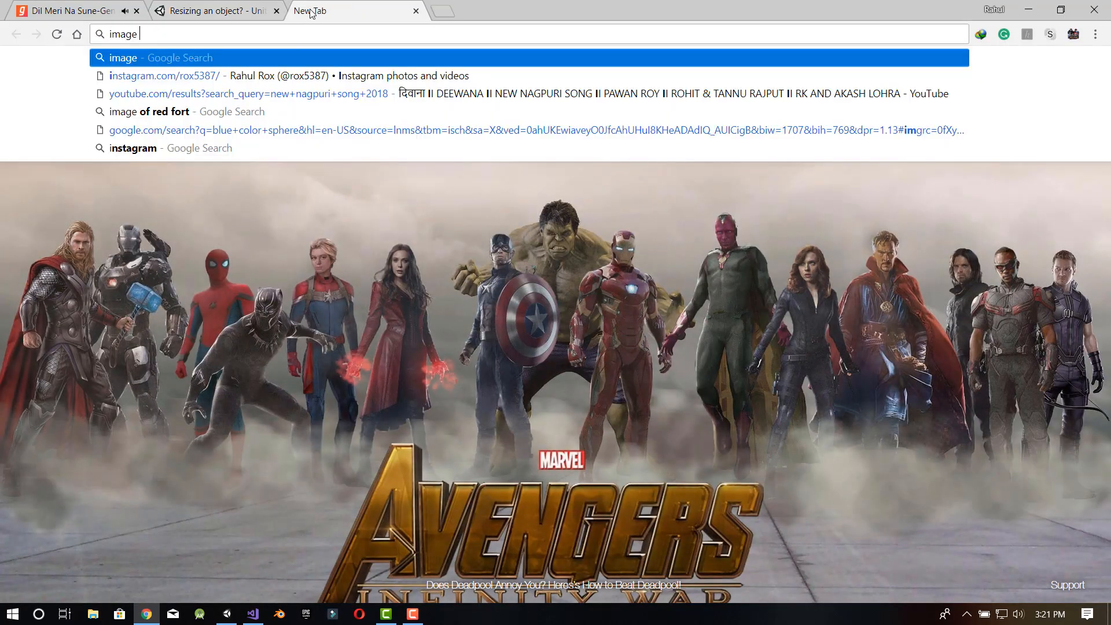
pyautogui.write('of designe in sphere')
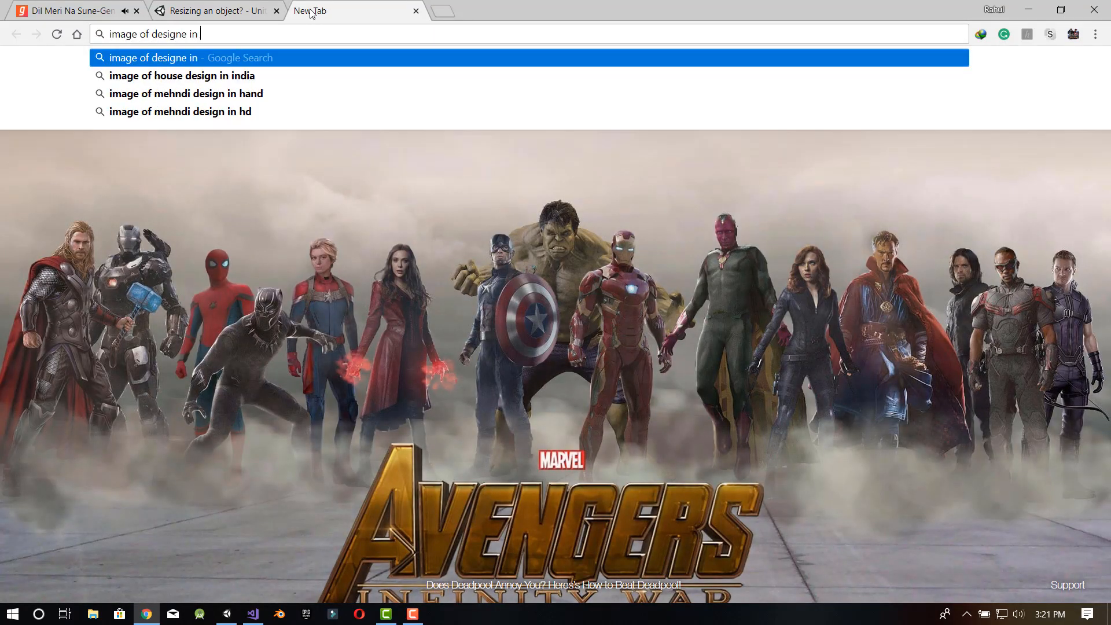
pyautogui.press('Return')
pyautogui.click(171, 142)
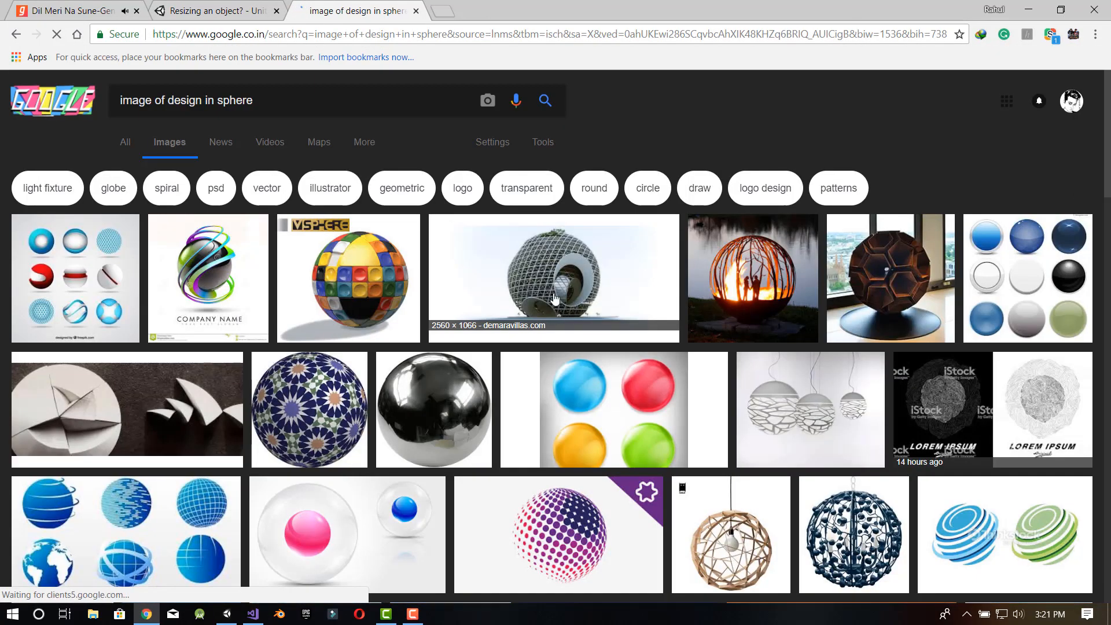
pyautogui.scroll(-20, 555, 296)
pyautogui.scroll(20, 555, 296)
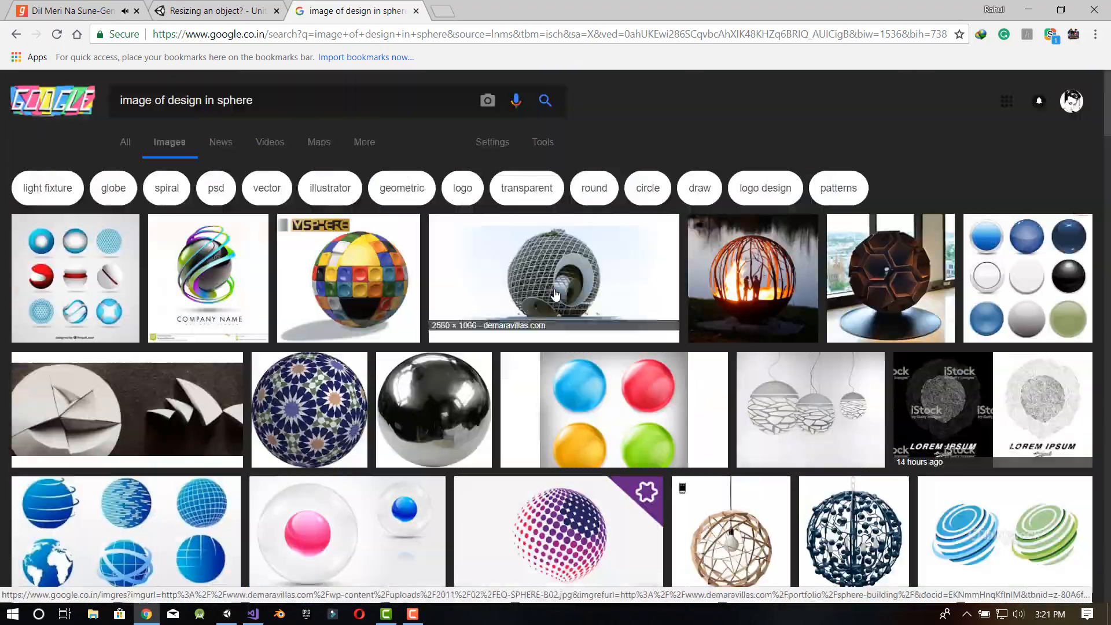
# - Refine the image search to image of design in sphere for logo and browse the results
pyautogui.click(255, 100)
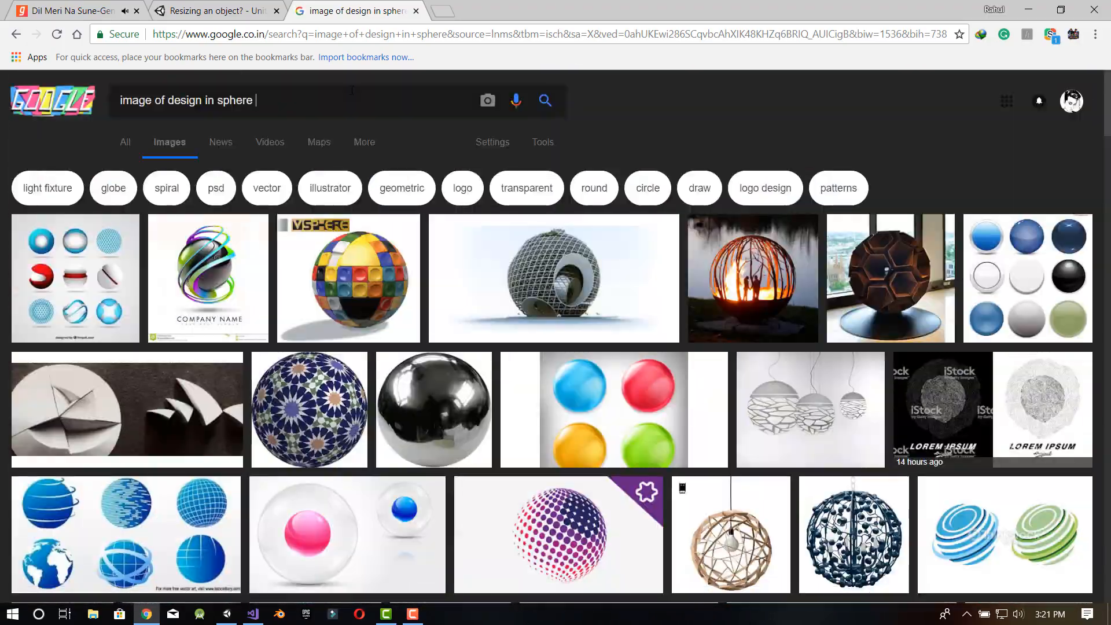
pyautogui.write('for logo')
pyautogui.press('Return')
pyautogui.scroll(-7, 528, 436)
pyautogui.scroll(-5, 528, 435)
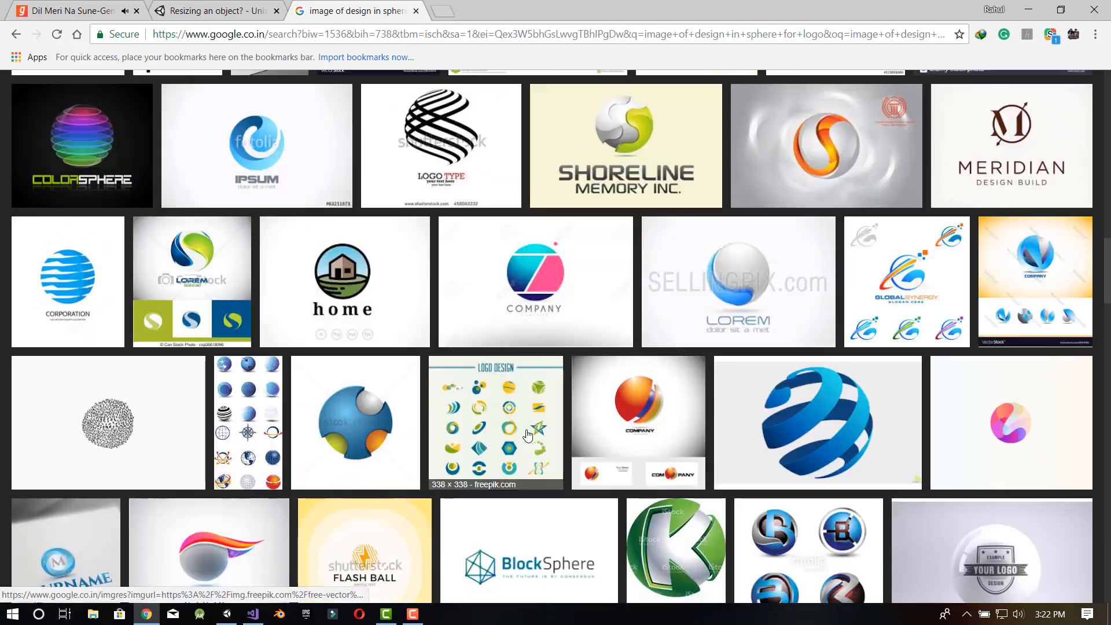
# - Add without background to the sphere logo image search and look through the matching images
pyautogui.scroll(15, 340, 106)
pyautogui.click(335, 101)
pyautogui.write('without background')
pyautogui.press('Return')
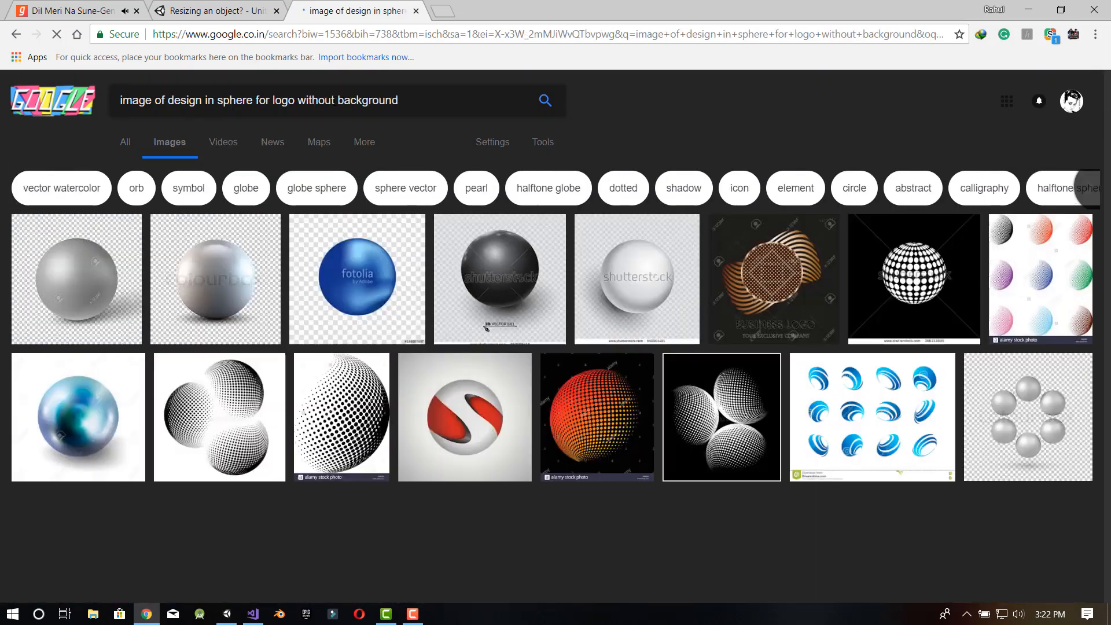
pyautogui.scroll(-3, 612, 347)
pyautogui.scroll(-9, 613, 348)
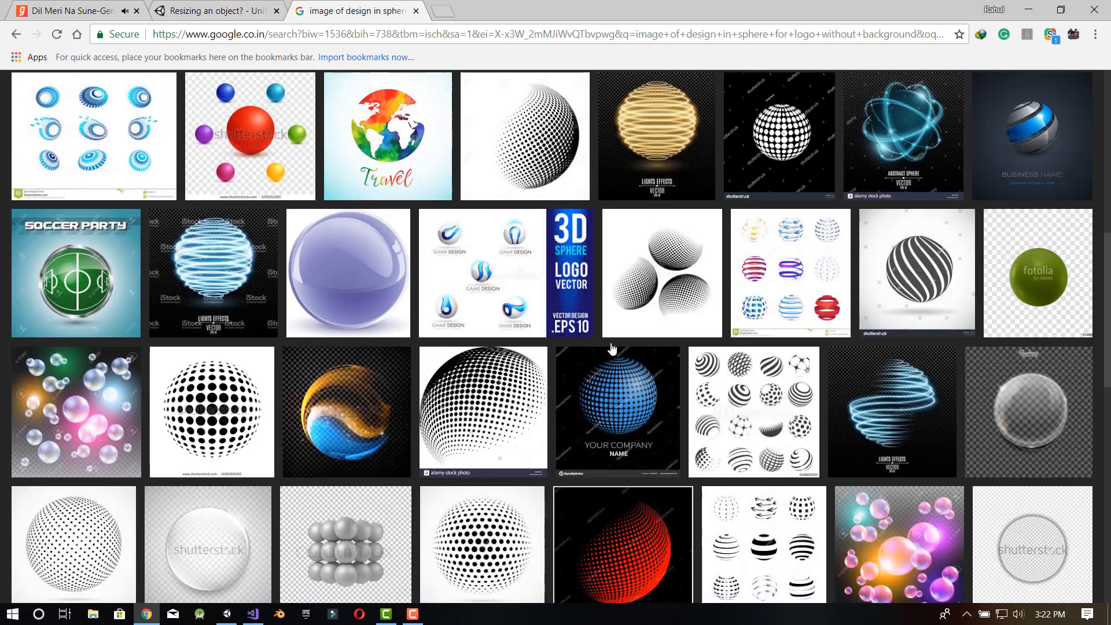
# - Save the orange and blue Abstract Glowing Lines In Sphere picture as image.jpg in the Game Dev download folder
pyautogui.click(364, 333)
pyautogui.rightClick(391, 342)
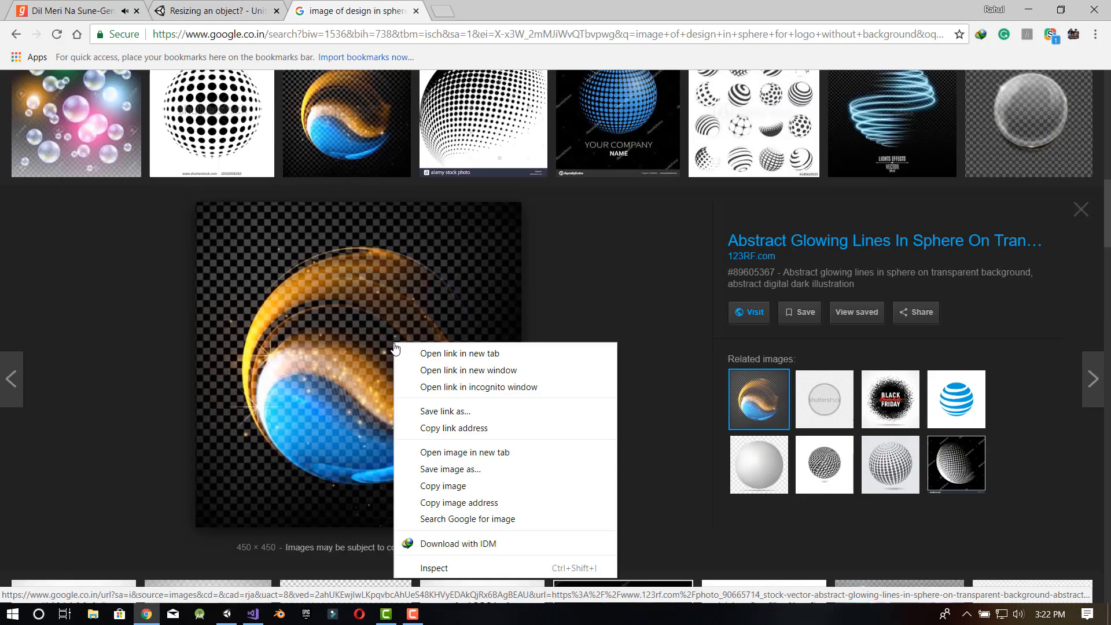
pyautogui.click(460, 470)
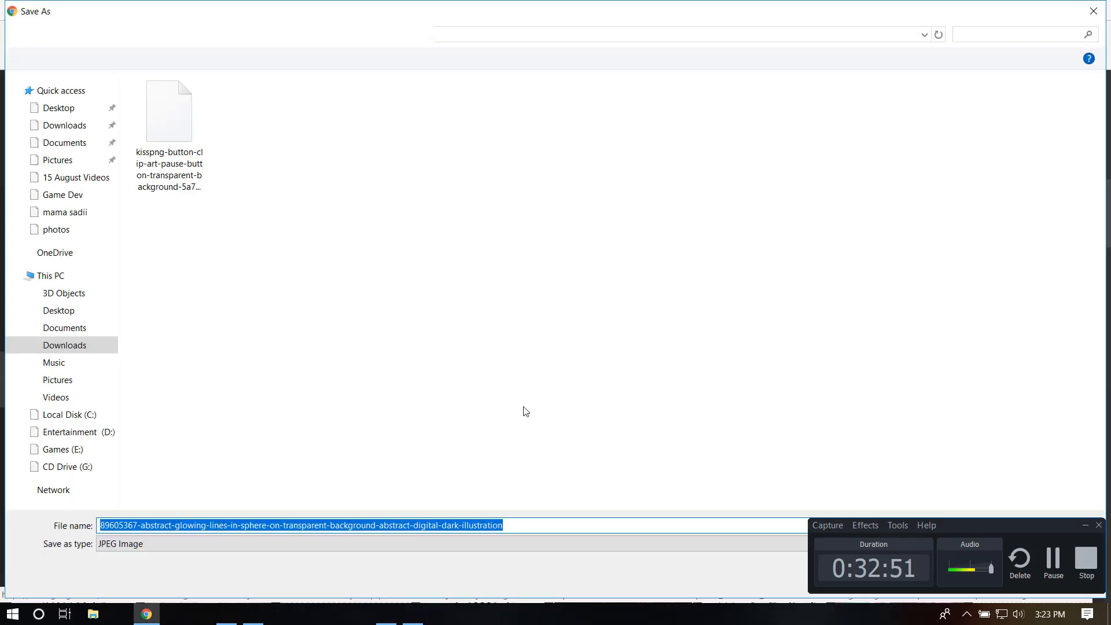
pyautogui.click(413, 286)
pyautogui.click(555, 524)
pyautogui.hotkey('ctrl', 'a')
pyautogui.press('BackSpace')
pyautogui.write('sphere')
pyautogui.press('Return')
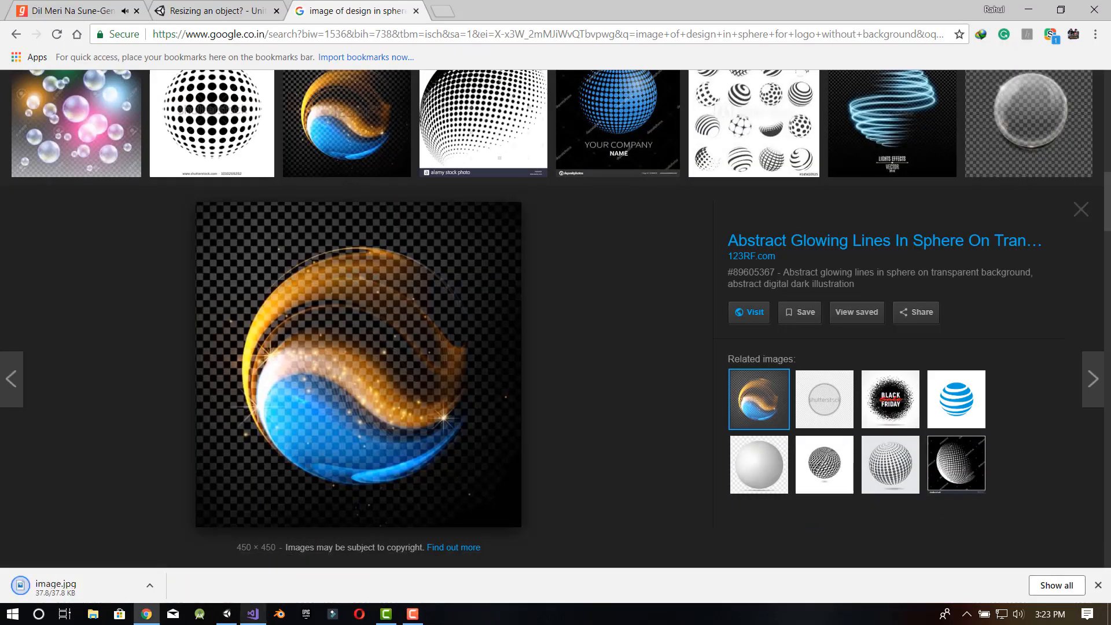
# - Import the image file from the Game Dev folder into Unity's Assets folder and apply it to the sphere
pyautogui.click(227, 614)
pyautogui.click(132, 421)
pyautogui.scroll(3, 109, 455)
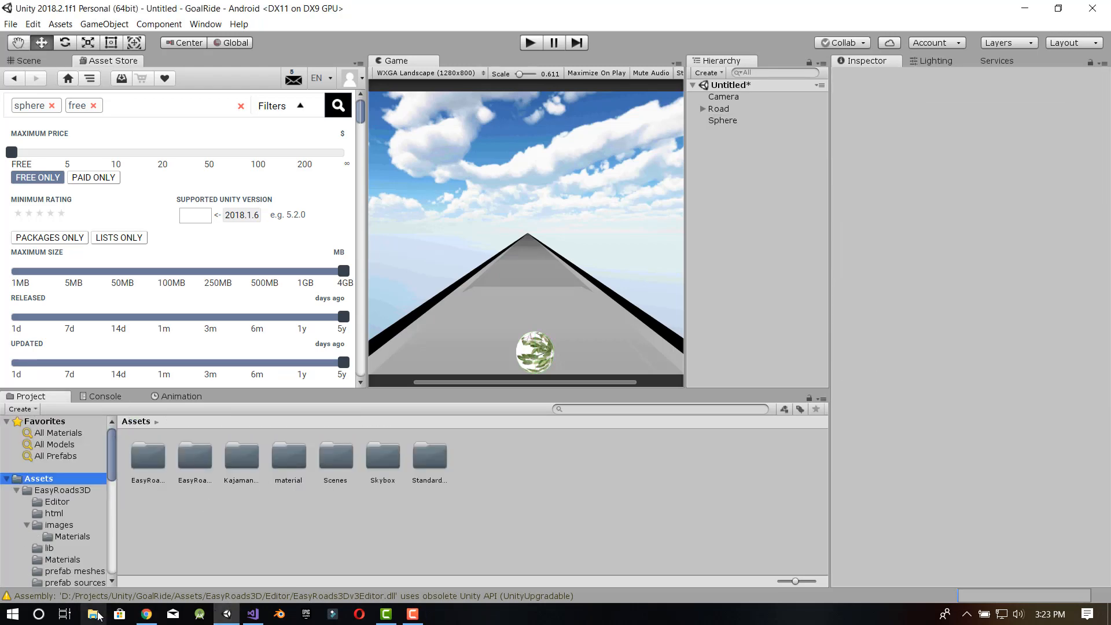
pyautogui.click(97, 616)
pyautogui.click(371, 181)
pyautogui.click(585, 181)
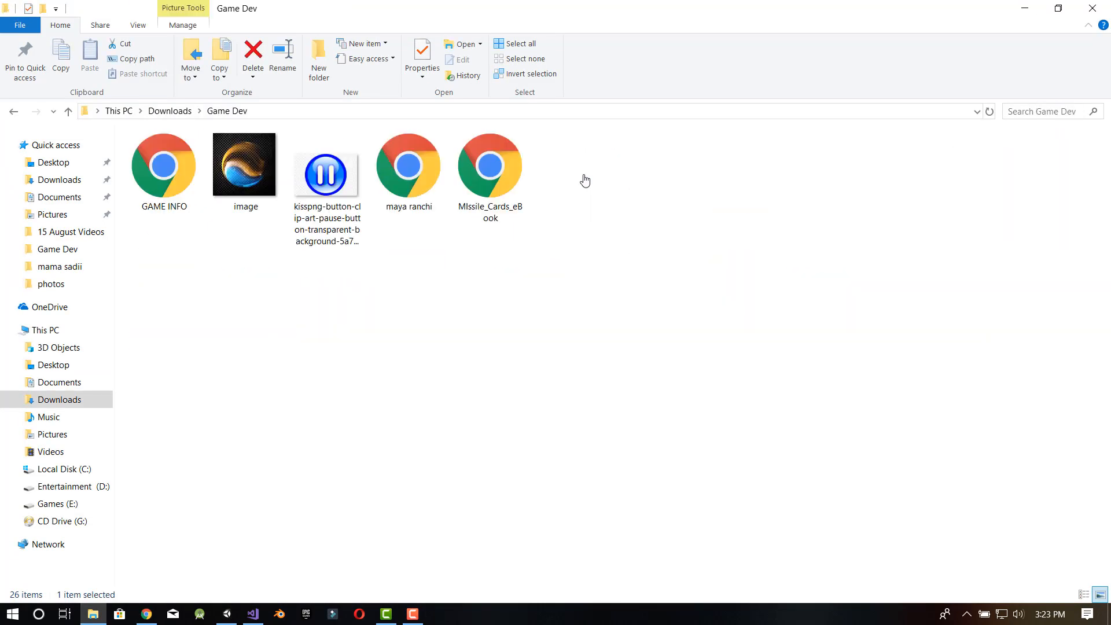
pyautogui.moveTo(244, 165); pyautogui.dragTo(485, 456)
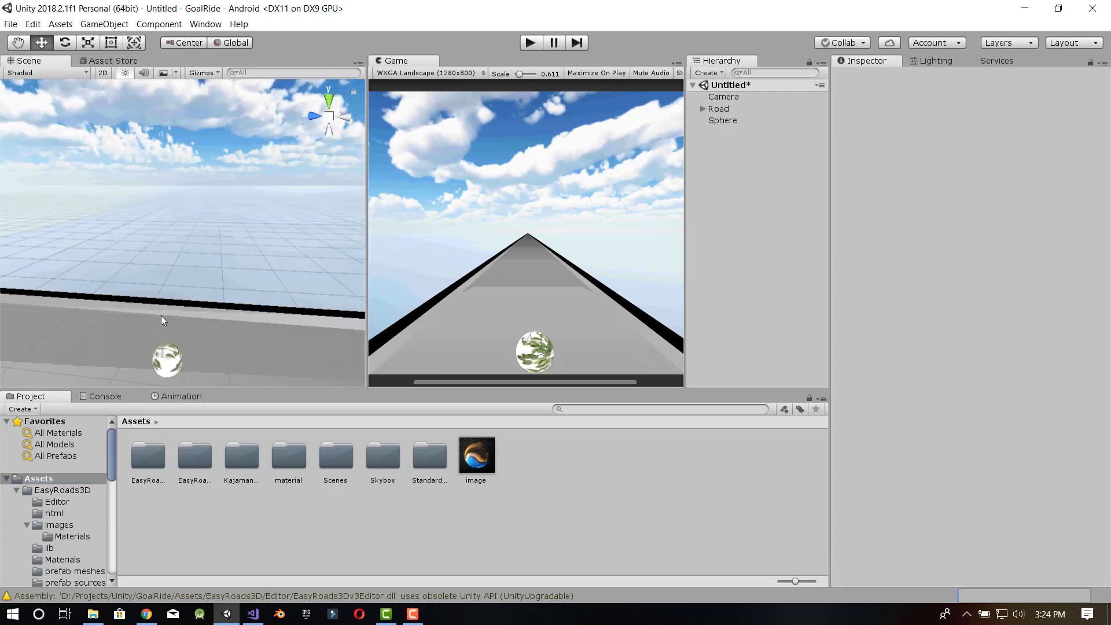
pyautogui.moveTo(161, 316); pyautogui.dragTo(168, 360)
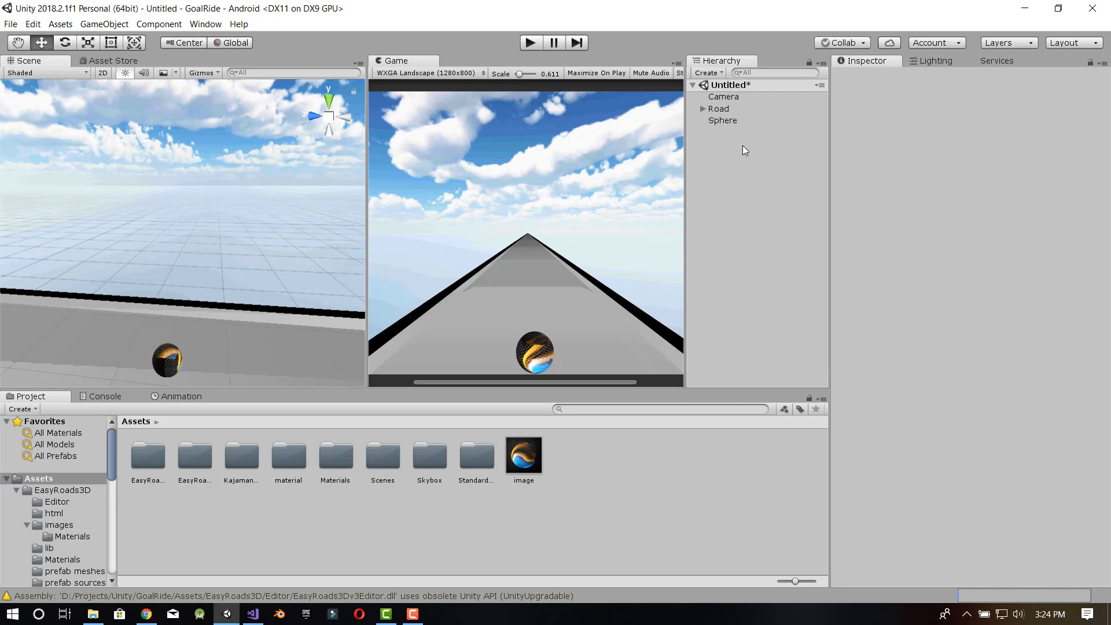
# - Switch to Chrome and search Google for image of road without background in a new tab
pyautogui.click(146, 614)
pyautogui.click(443, 13)
pyautogui.write('image of road wi')
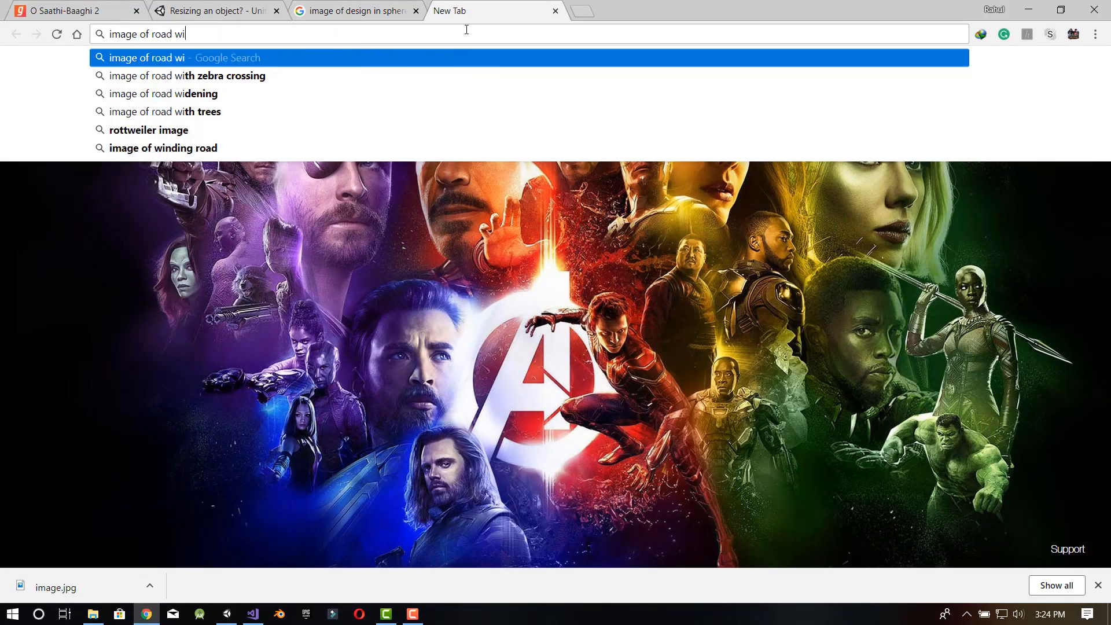
pyautogui.write('thout background')
pyautogui.press('Return')
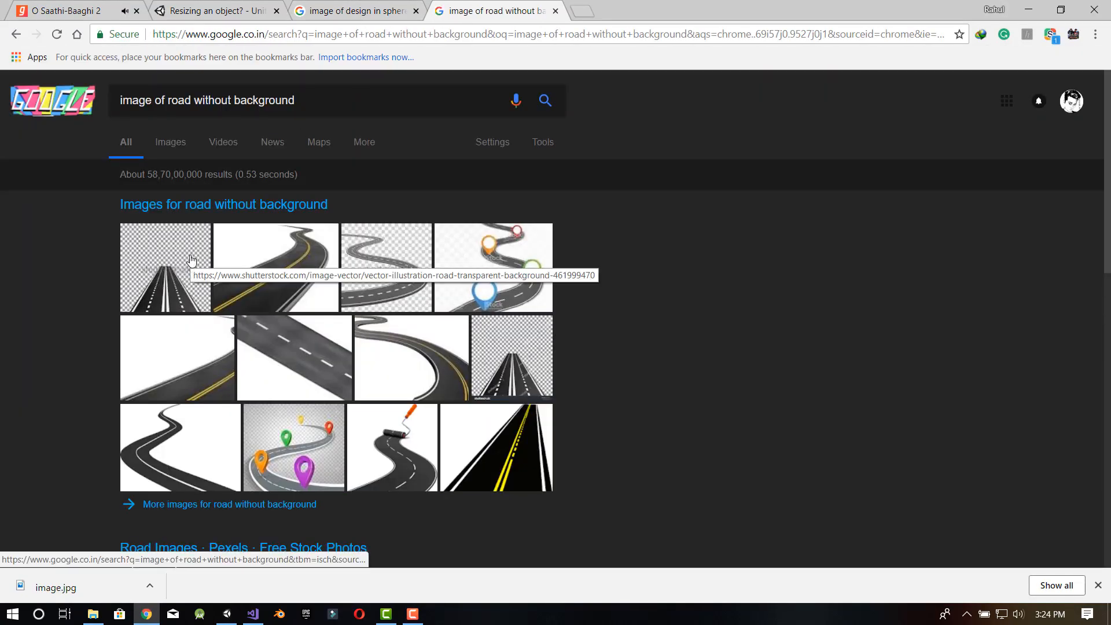
# - Save the first result's Shutterstock road picture as road in the Game Dev folder and import it into Unity's Assets folder
pyautogui.click(191, 260)
pyautogui.click(447, 384)
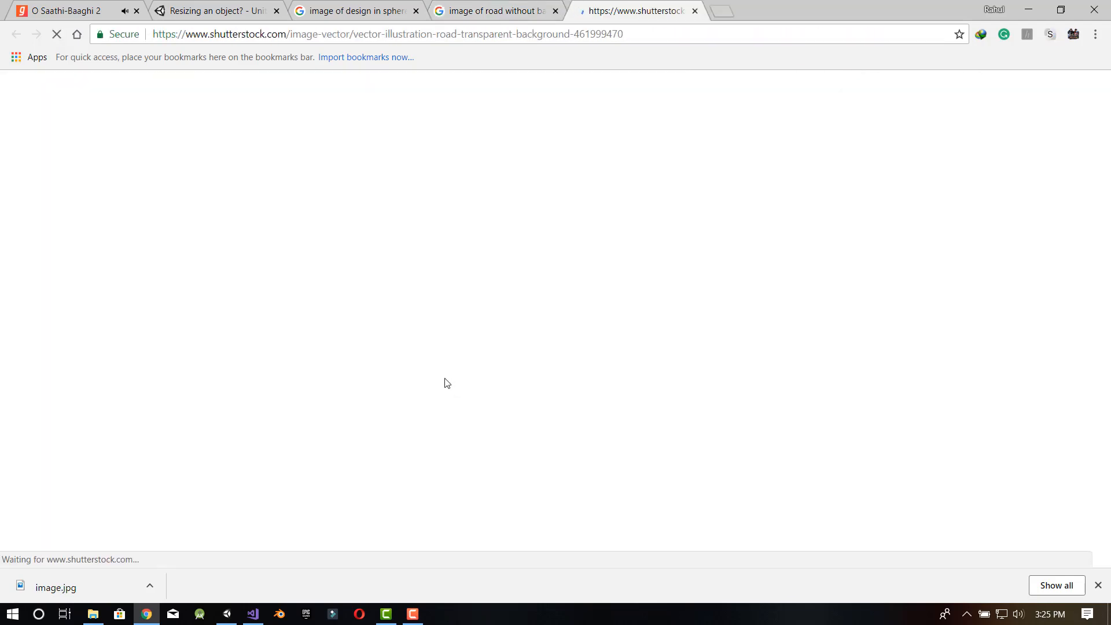
pyautogui.scroll(-3, 488, 204)
pyautogui.rightClick(478, 280)
pyautogui.click(506, 307)
pyautogui.write('ra')
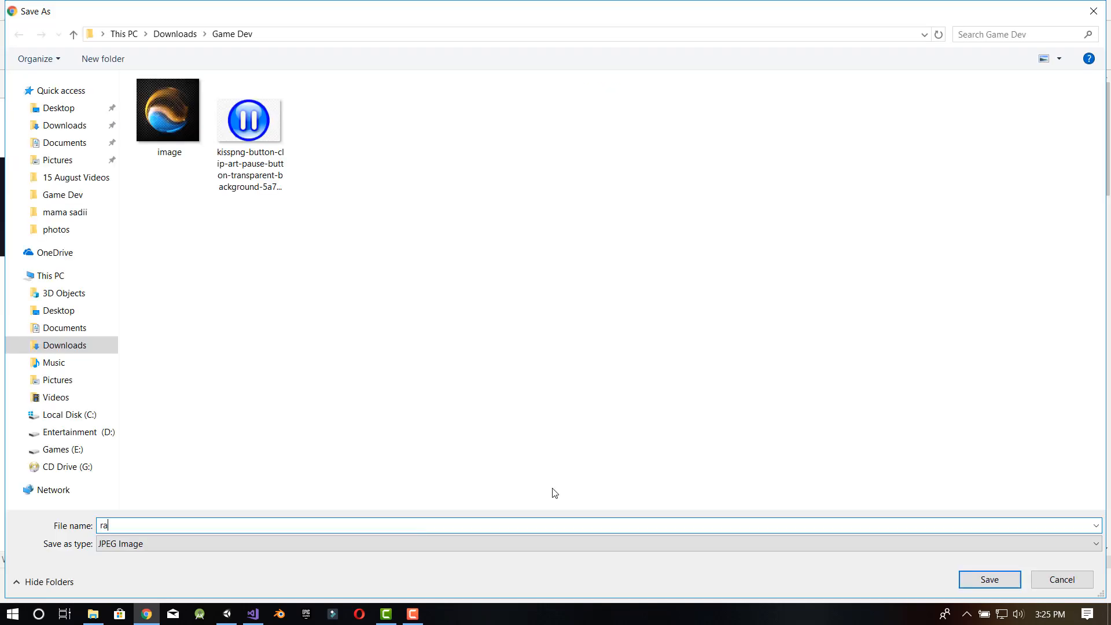
pyautogui.press('BackSpace')
pyautogui.write('oad')
pyautogui.press('Return')
pyautogui.click(94, 614)
pyautogui.moveTo(570, 168); pyautogui.dragTo(275, 344)
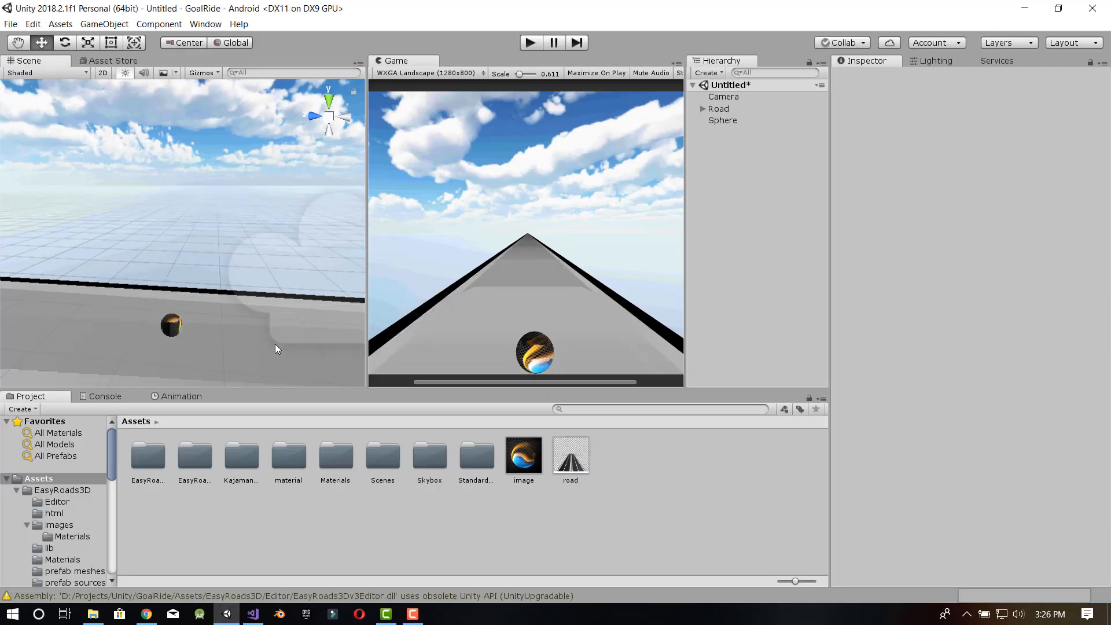
# - Look through the Materials and material folders, and browse the images folder of EasyRoads3D for a road surface
pyautogui.doubleClick(338, 468)
pyautogui.press('BackSpace')
pyautogui.doubleClick(294, 467)
pyautogui.press('BackSpace')
pyautogui.doubleClick(147, 464)
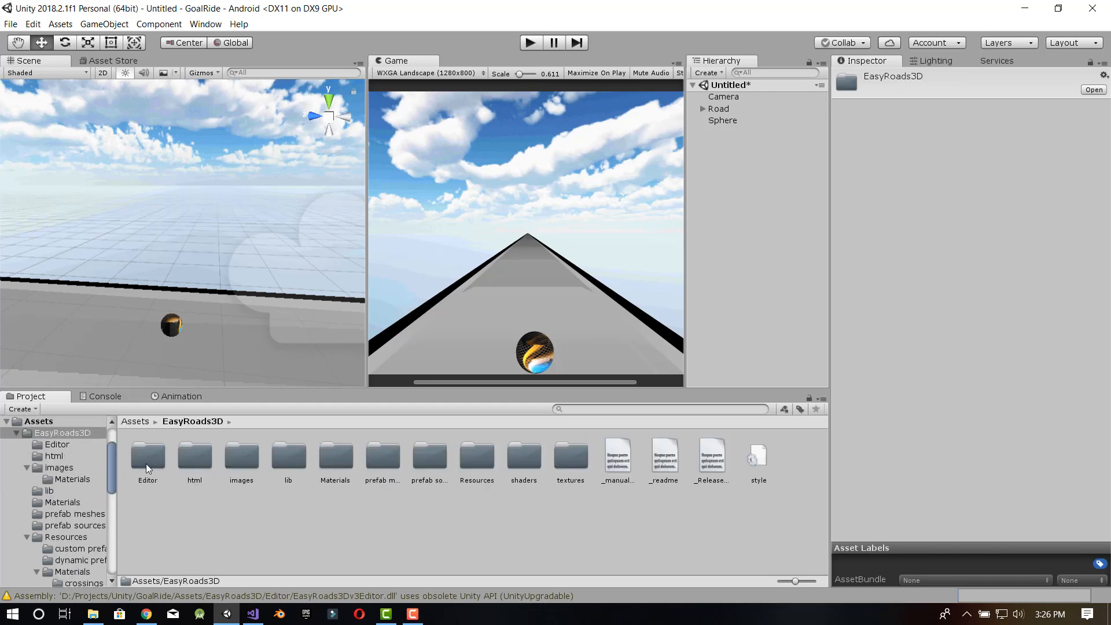
pyautogui.doubleClick(242, 457)
pyautogui.scroll(-5, 421, 505)
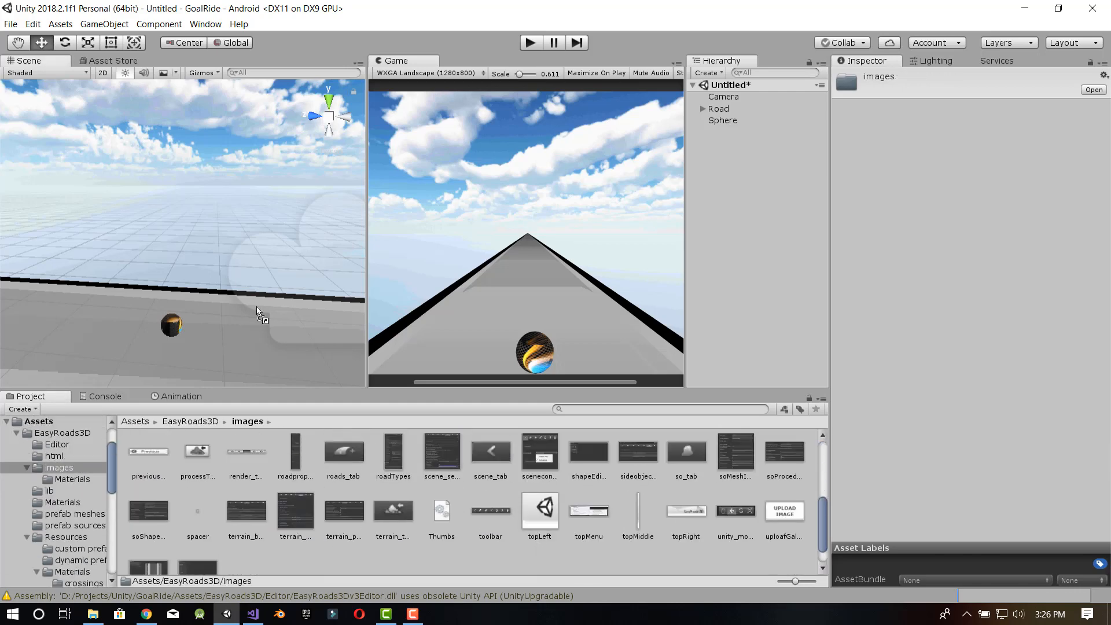
# - Try several pictures from the EasyRoads3D images folder on the road surface in the scene
pyautogui.moveTo(256, 307); pyautogui.dragTo(258, 307)
pyautogui.scroll(1, 295, 486)
pyautogui.moveTo(295, 486); pyautogui.dragTo(239, 328)
pyautogui.scroll(-3, 564, 475)
pyautogui.scroll(5, 563, 474)
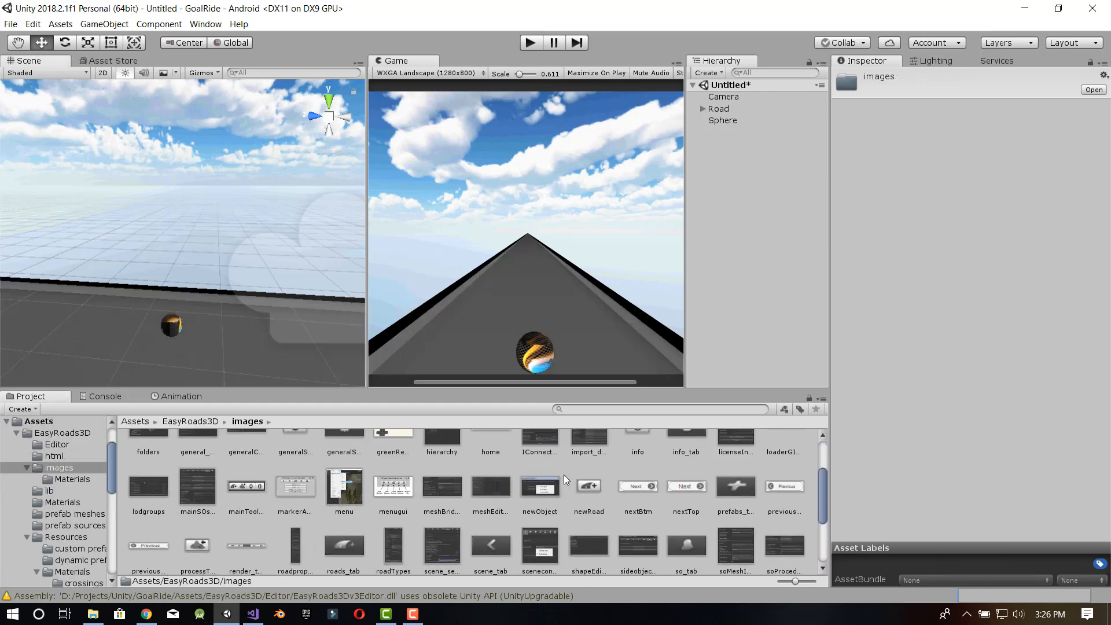
pyautogui.moveTo(344, 487); pyautogui.dragTo(280, 325)
pyautogui.scroll(1, 296, 516)
pyautogui.moveTo(296, 515); pyautogui.dragTo(247, 340)
pyautogui.scroll(-4, 386, 472)
pyautogui.moveTo(391, 478); pyautogui.dragTo(219, 345)
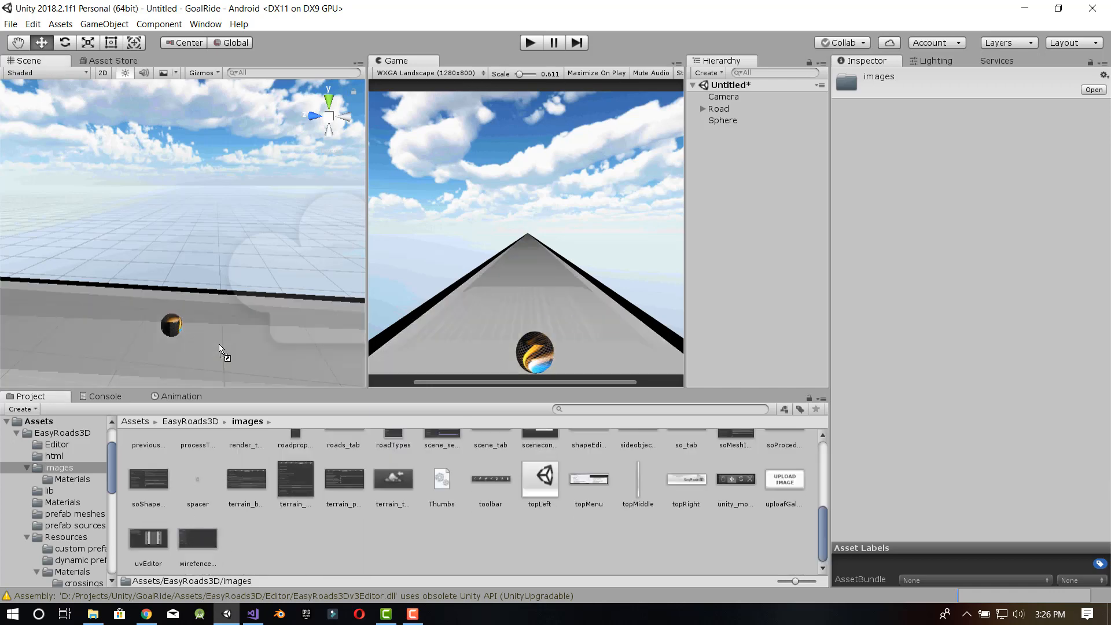
pyautogui.moveTo(196, 426); pyautogui.dragTo(212, 329)
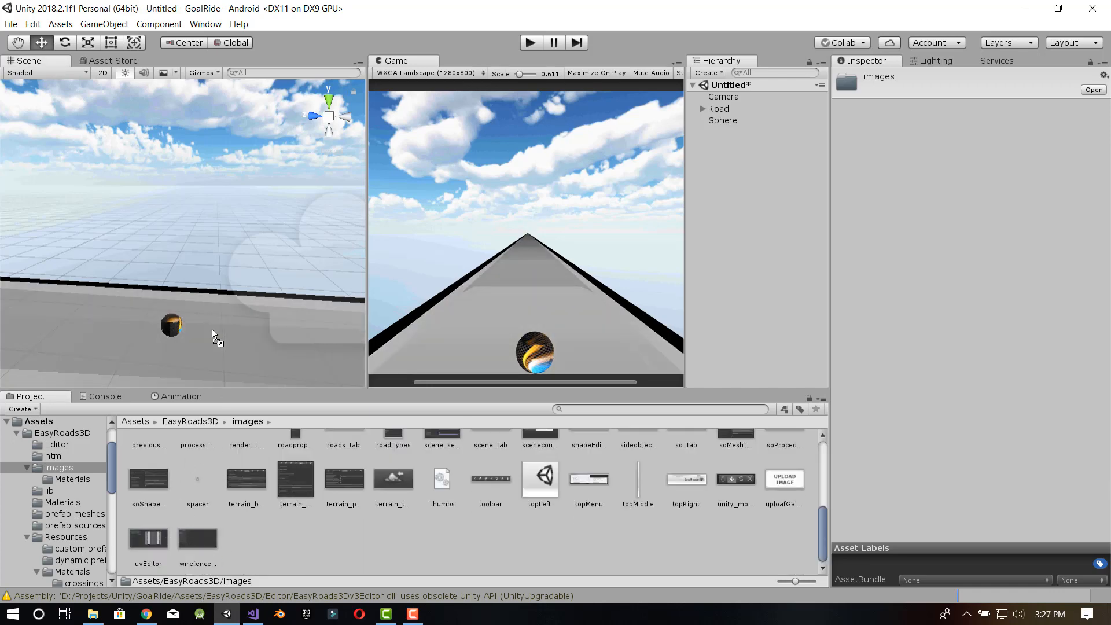
# - Enable Lightmap Static in the lighting settings of the Sphere's mesh renderer
pyautogui.click(747, 121)
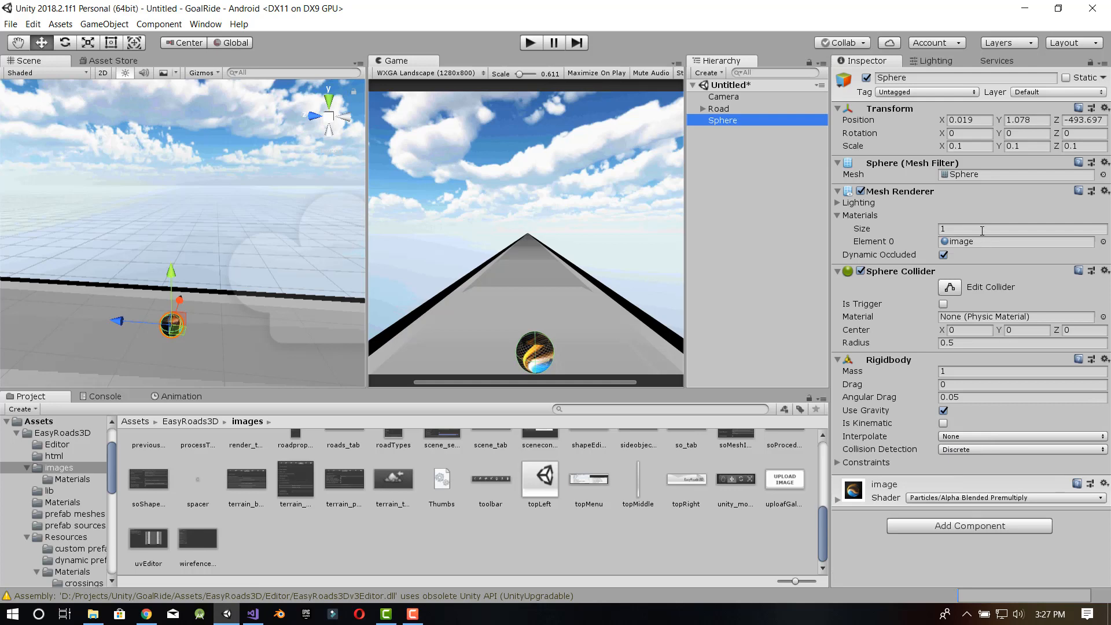
pyautogui.click(841, 204)
pyautogui.click(939, 295)
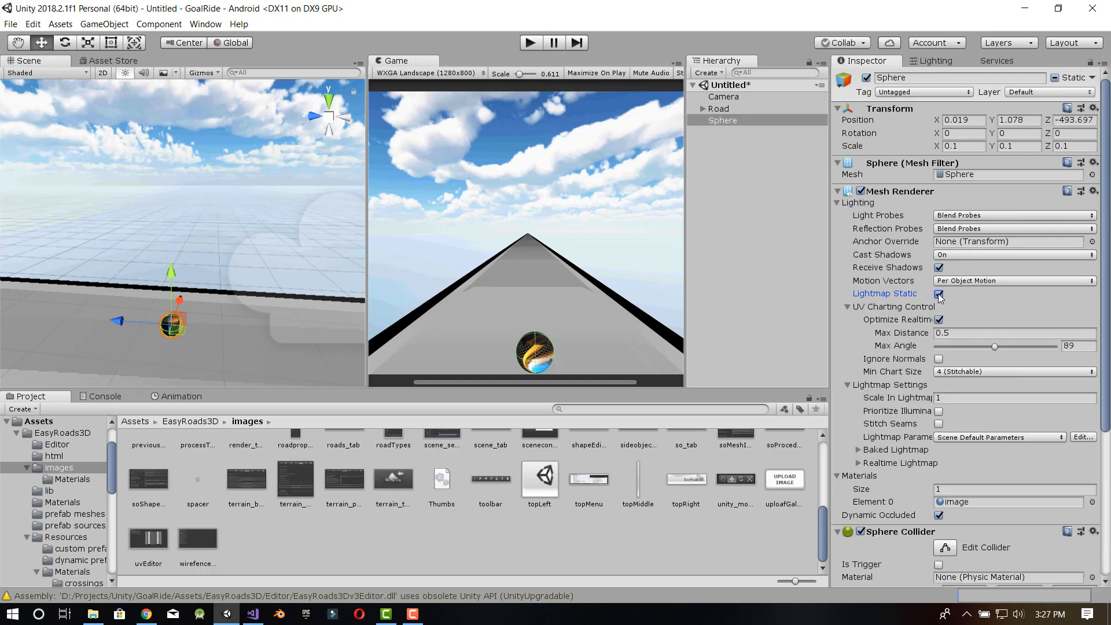
# - Create a new script named player and add it to the Sphere as a component
pyautogui.scroll(-3, 1020, 380)
pyautogui.scroll(3, 996, 347)
pyautogui.scroll(-10, 994, 312)
pyautogui.click(964, 568)
pyautogui.write('rigi')
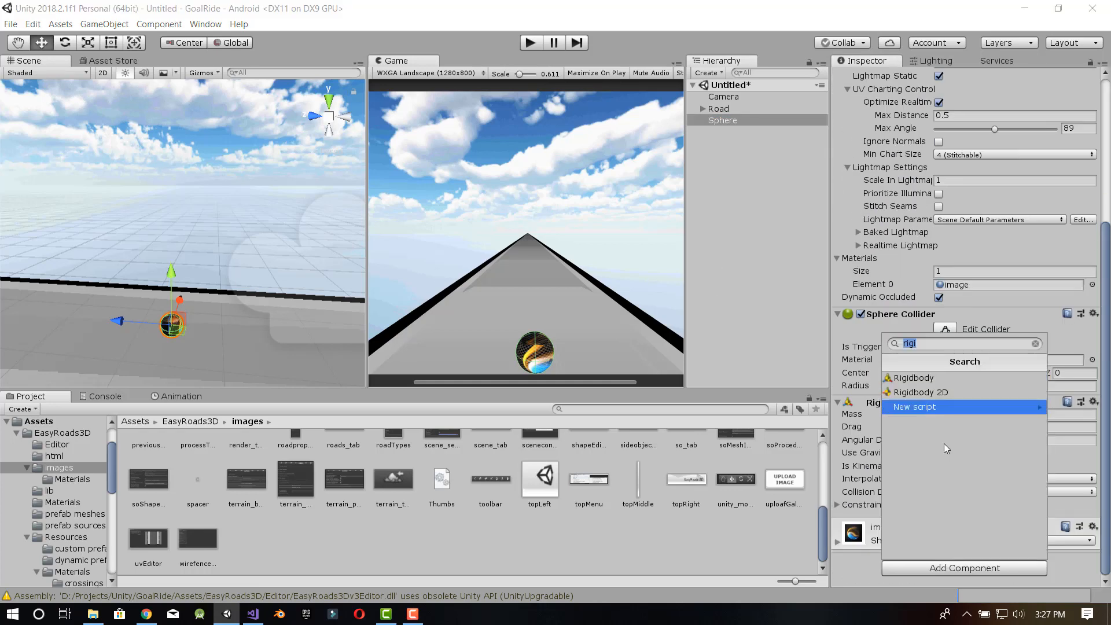
pyautogui.click(923, 405)
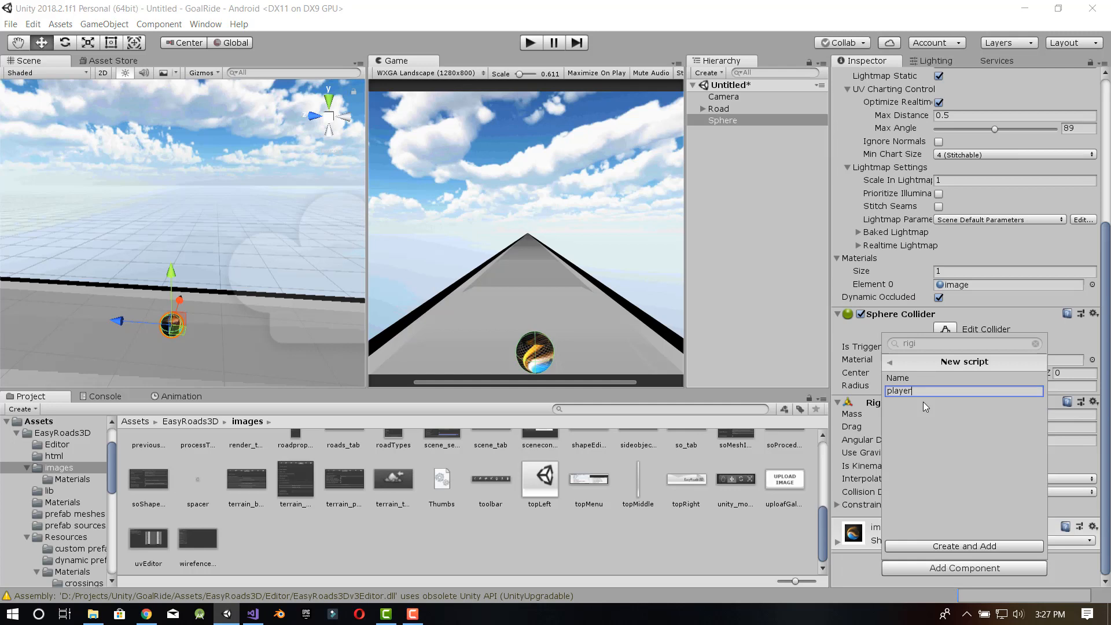
pyautogui.write('player')
pyautogui.press('Return')
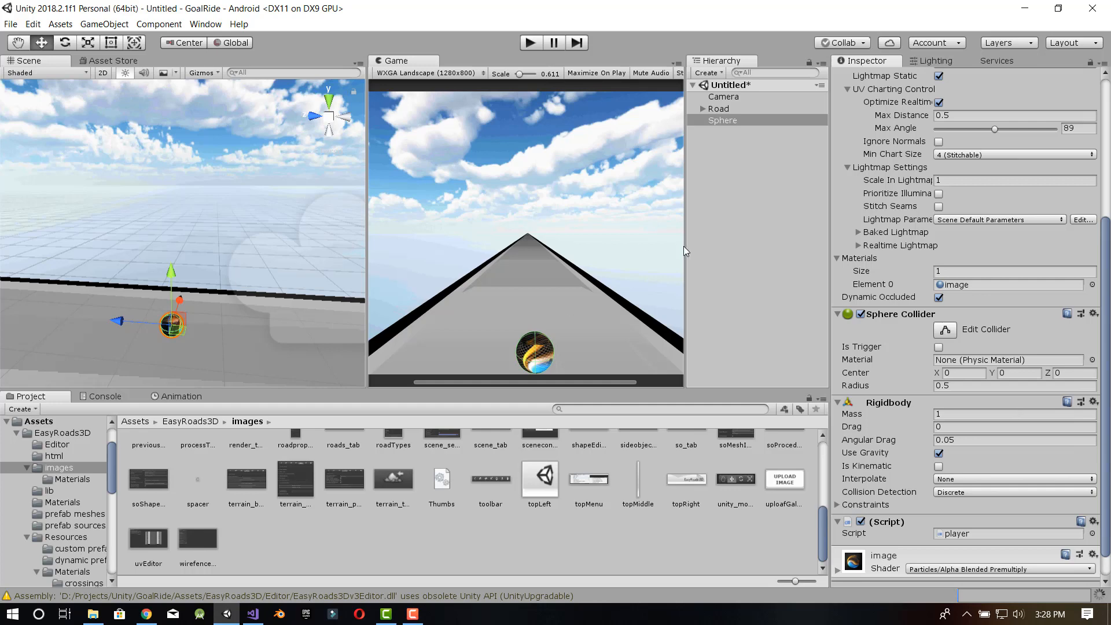
# - Save the scene as GoalRide in the project's Assets folder
pyautogui.hotkey('ctrl', 's')
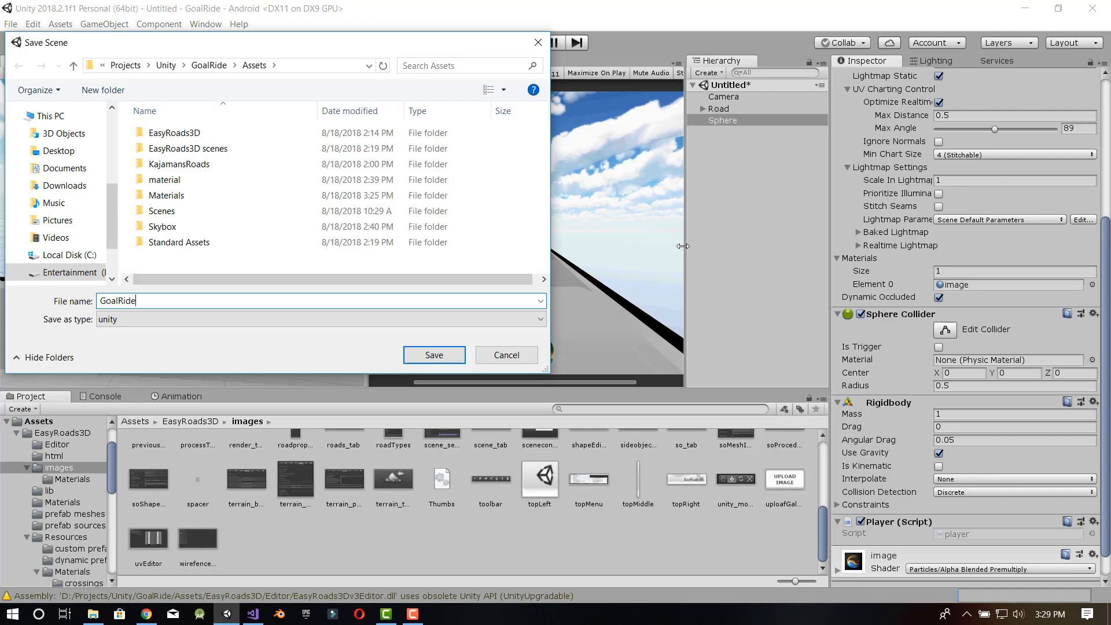
pyautogui.write('GoalRide')
pyautogui.press('Return')
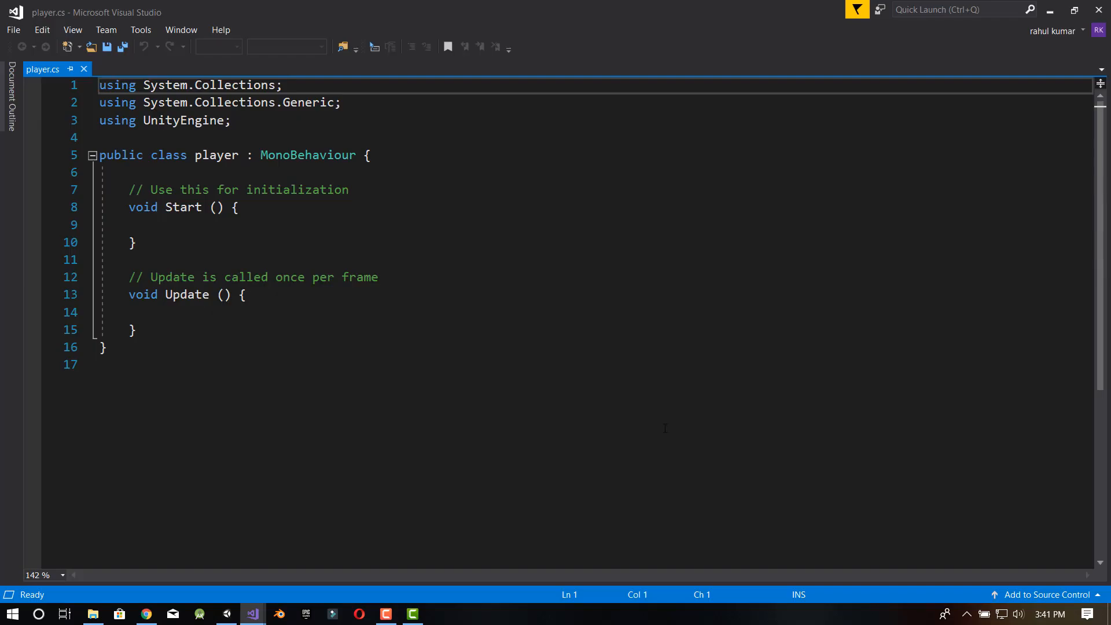
# - Delete the System.Collections and System.Collections.Generic using lines and the Start and Update methods from player.cs
pyautogui.moveTo(107, 348); pyautogui.dragTo(101, 139)
pyautogui.click(101, 139)
pyautogui.moveTo(343, 103); pyautogui.dragTo(100, 85)
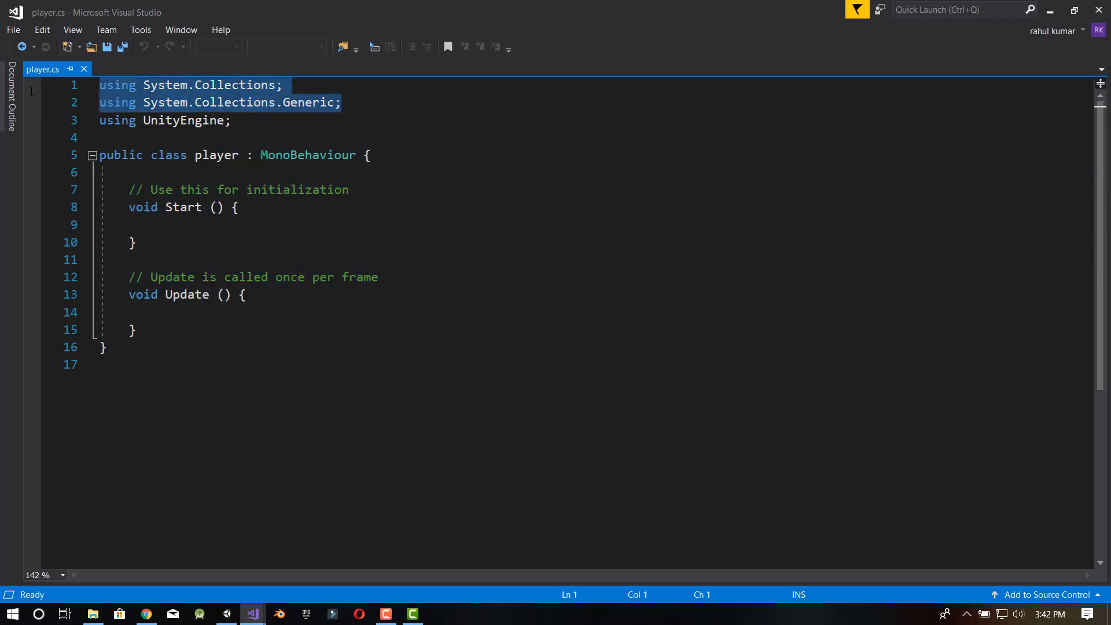
pyautogui.press('BackSpace')
pyautogui.moveTo(107, 331); pyautogui.dragTo(138, 260)
pyautogui.moveTo(144, 313); pyautogui.dragTo(100, 173)
pyautogui.press('BackSpace')
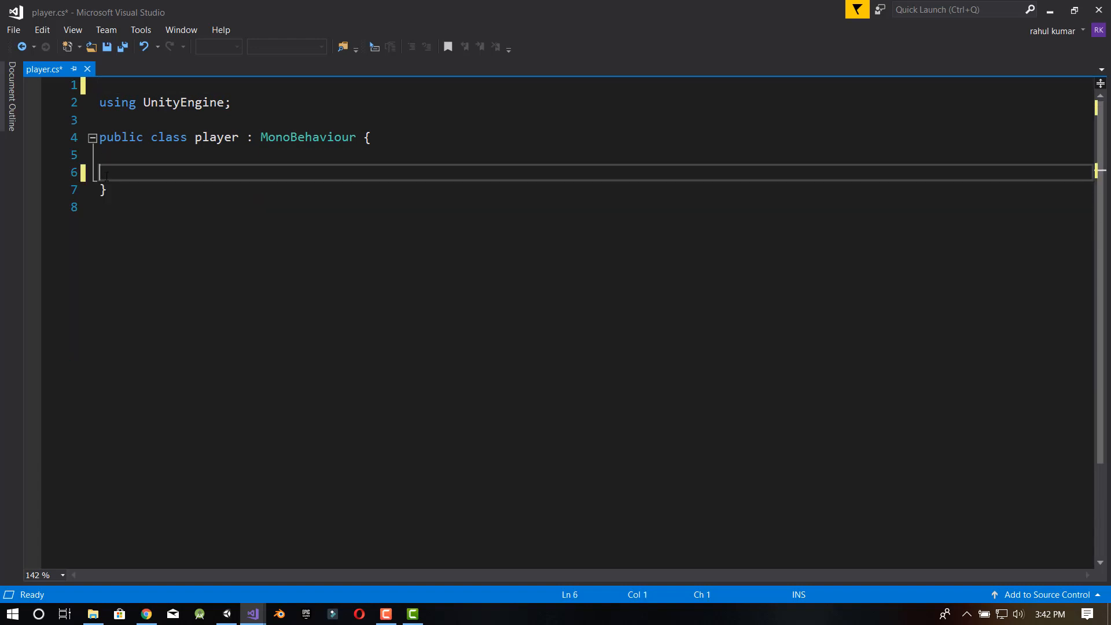
# - Move the player class's opening brace onto its own line and place the cursor inside the class body
pyautogui.click(364, 139)
pyautogui.press('Return')
pyautogui.click(314, 178)
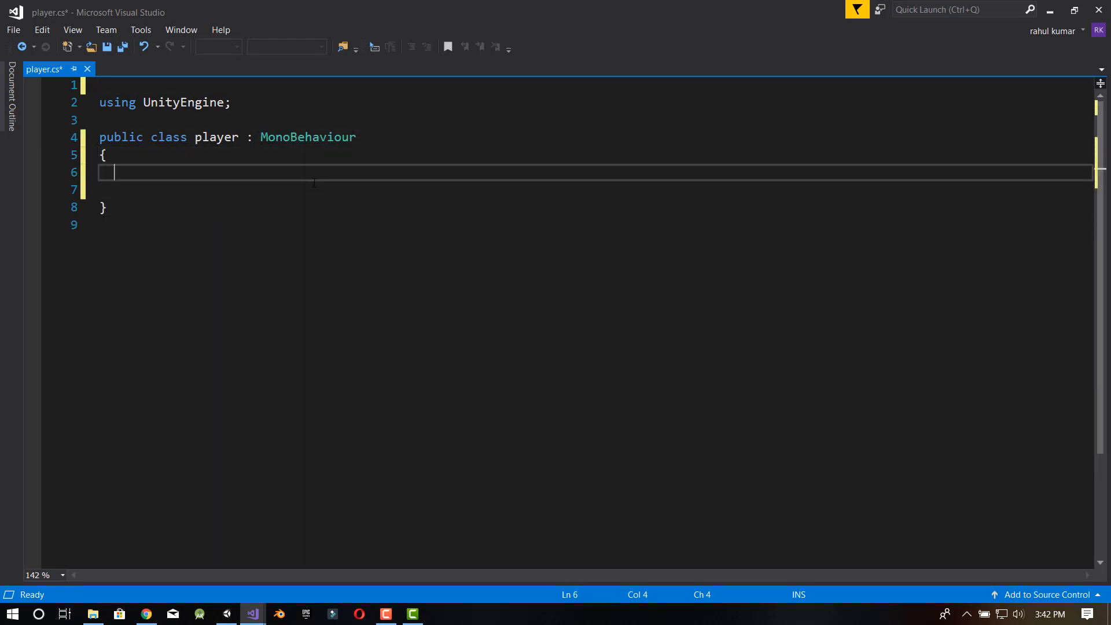
# - Declare a public Rigidbody field named rb in the player class
pyautogui.write('public rigibody')
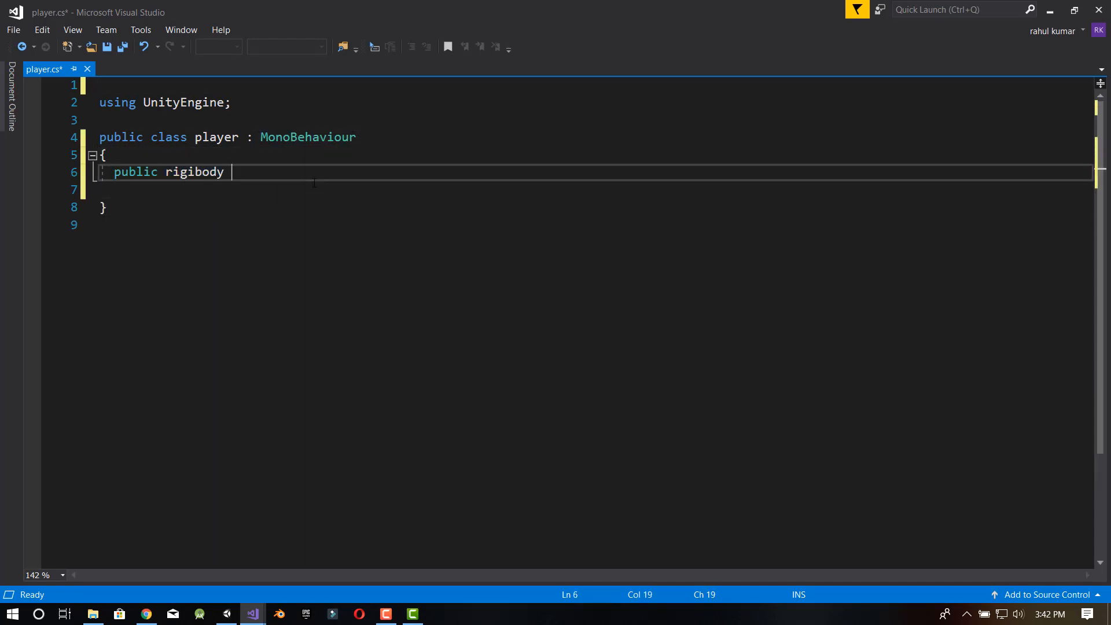
pyautogui.press('BackSpace')
pyautogui.press('BackSpace')
pyautogui.press('BackSpace')
pyautogui.press('BackSpace')
pyautogui.press('BackSpace')
pyautogui.press('BackSpace')
pyautogui.press('BackSpace')
pyautogui.press('BackSpace')
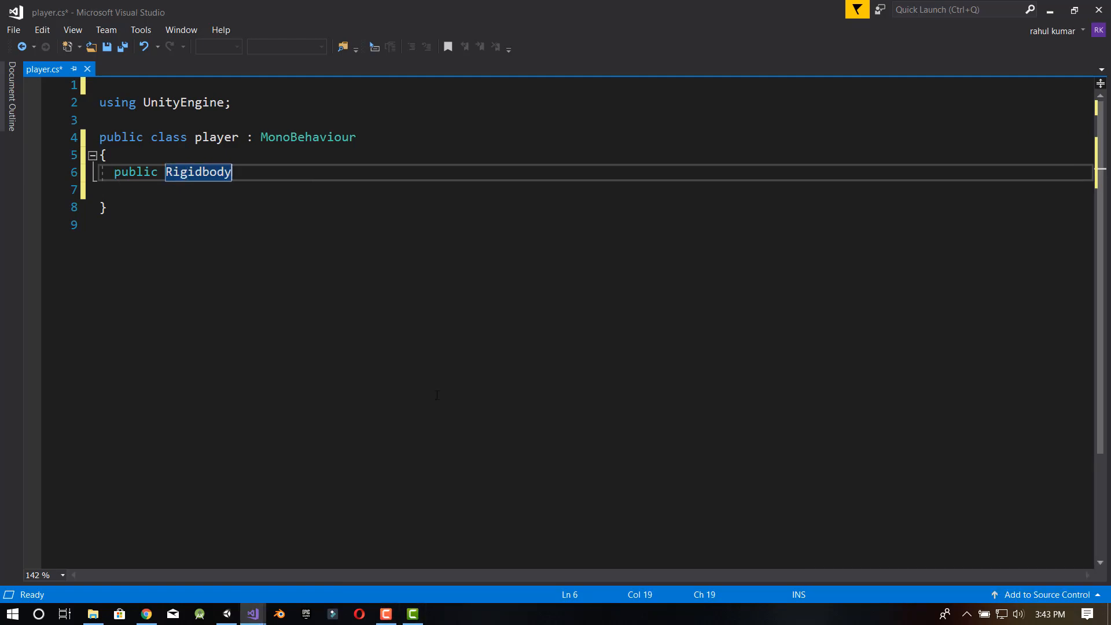
pyautogui.write('e')
pyautogui.press('Return')
pyautogui.press('Return')
# - Declare the public float fields forwardforce = 2000 and sideforce = 10000 below the rb field
pyautogui.write('public float ')
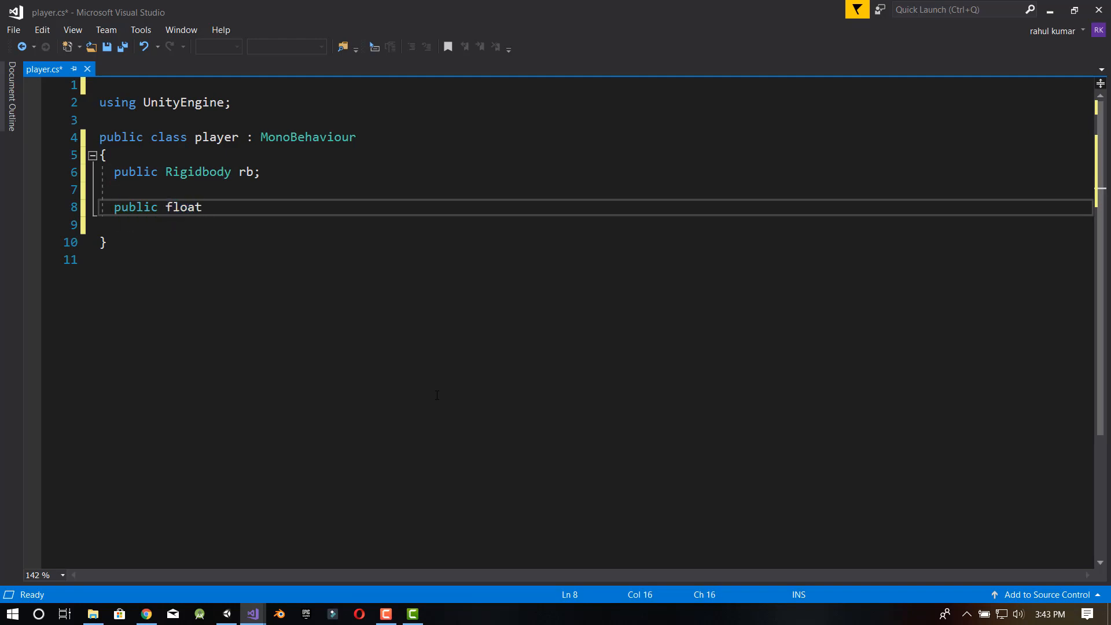
pyautogui.write('forwardforce =')
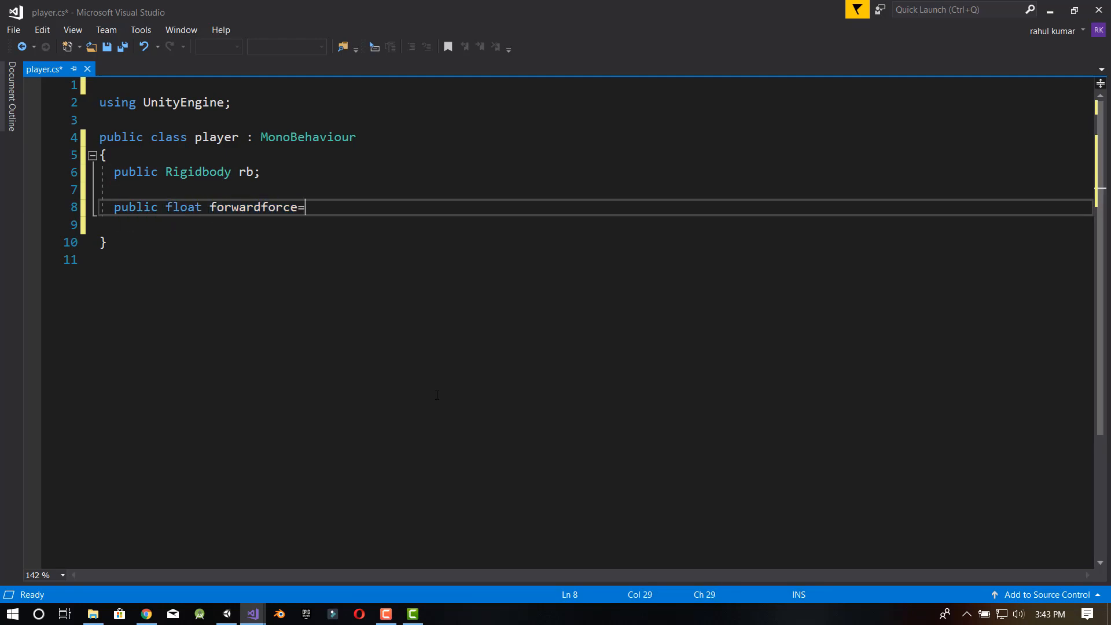
pyautogui.write(' 2000;')
pyautogui.press('Return')
pyautogui.write('public float ')
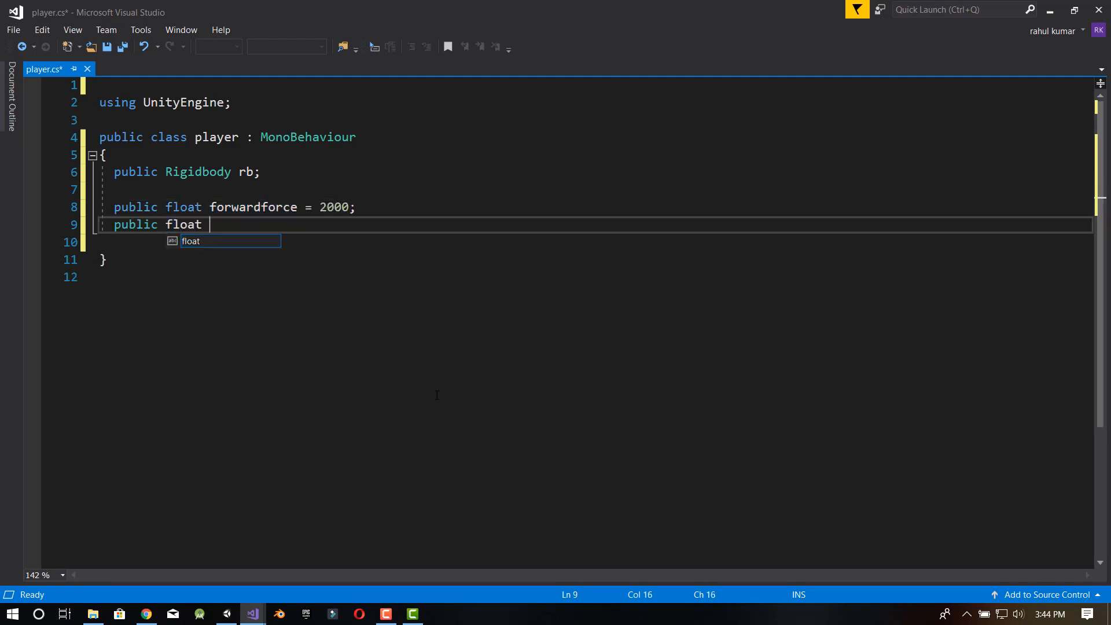
pyautogui.write('sideforce = 10000;')
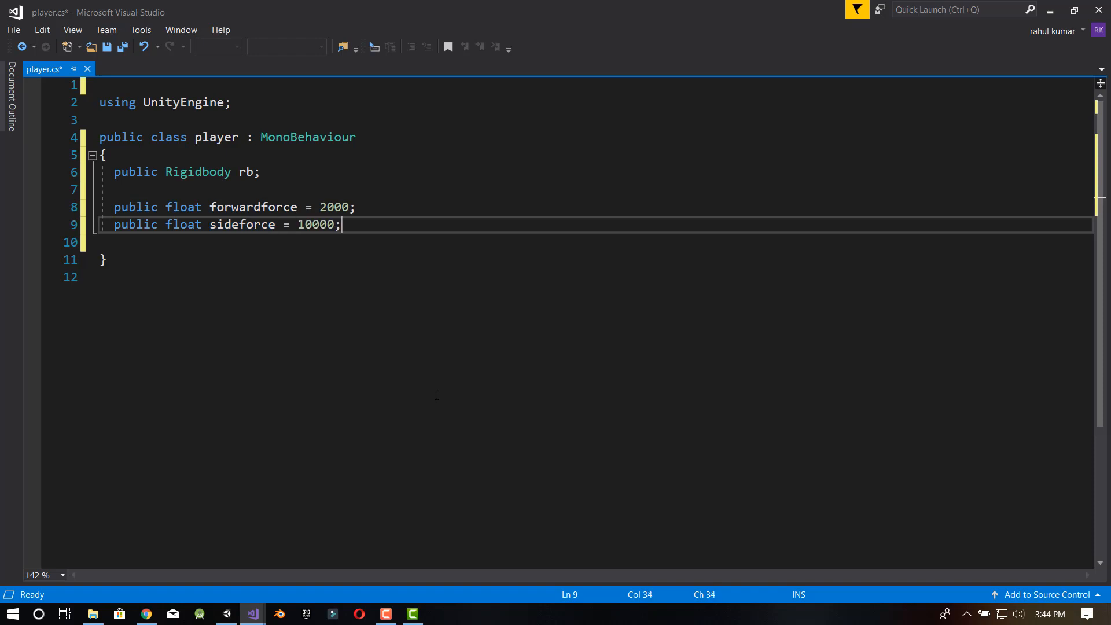
# - Add a line reading "fixed update" below the float declarations, separated by a blank line
pyautogui.press('Return')
pyautogui.press('Return')
pyautogui.write('fixed update')
pyautogui.click(412, 613)
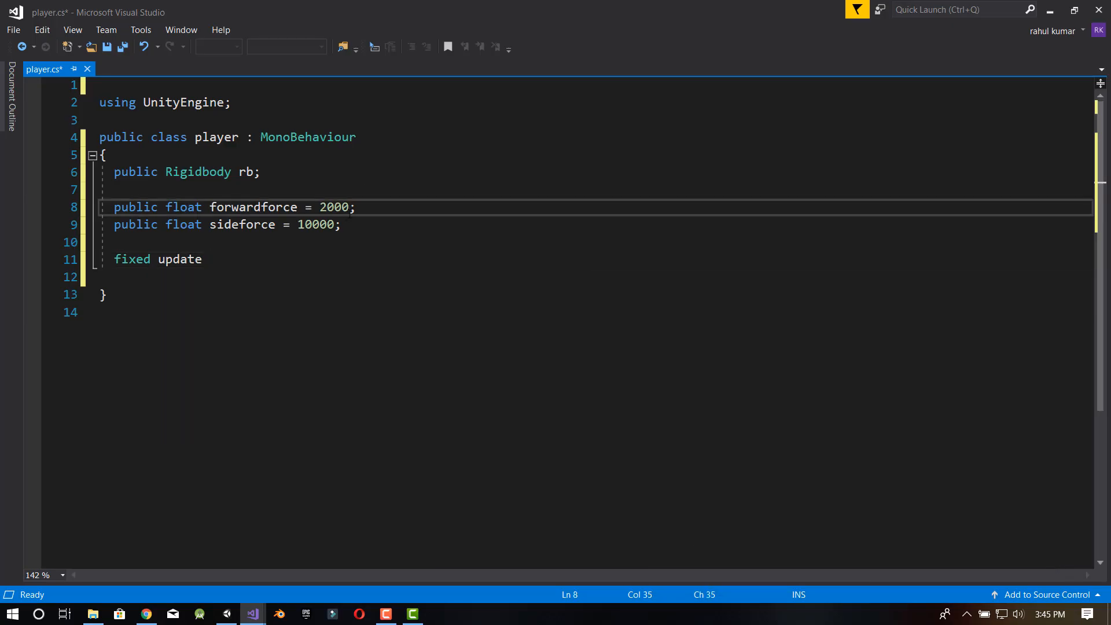
# - Change the field values to 2000f for forwardforce and 1000f for sideforce
pyautogui.click(355, 207)
pyautogui.write('float sideforce = 1000f;')
pyautogui.moveTo(328, 225); pyautogui.dragTo(334, 227)
pyautogui.write('f')
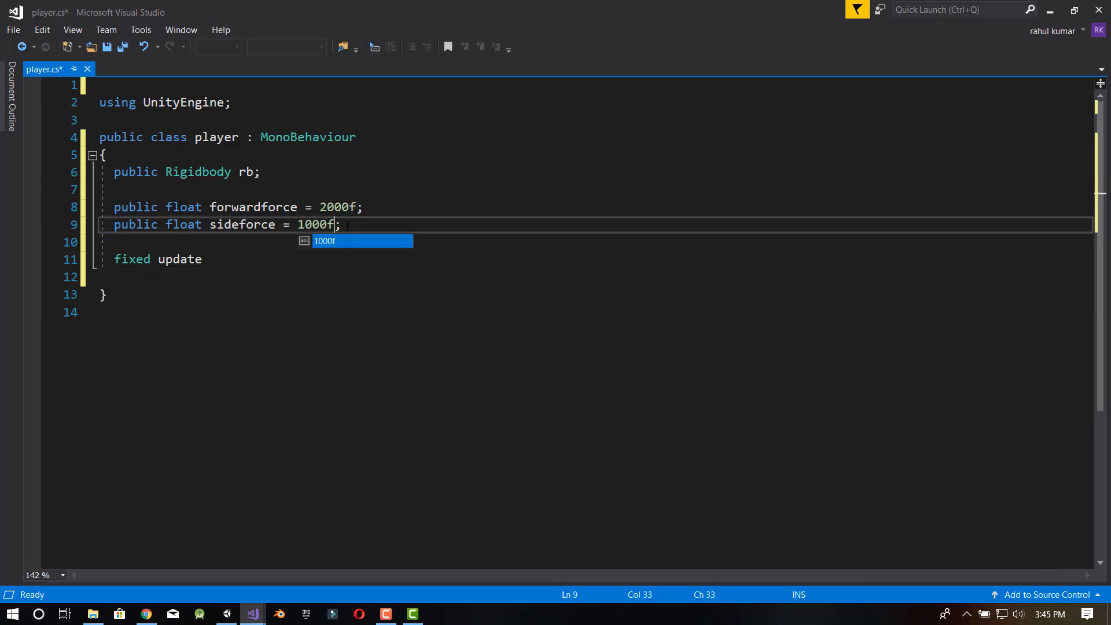
pyautogui.click(348, 226)
# - Rewrite the "fixed update" line as the method declaration "viod FixedUpdate"
pyautogui.click(118, 261)
pyautogui.write('viod')
pyautogui.press('Right')
pyautogui.press('Right')
pyautogui.press('Right')
pyautogui.press('Right')
pyautogui.press('Right')
pyautogui.press('Right')
pyautogui.press('BackSpace')
pyautogui.press('Delete')
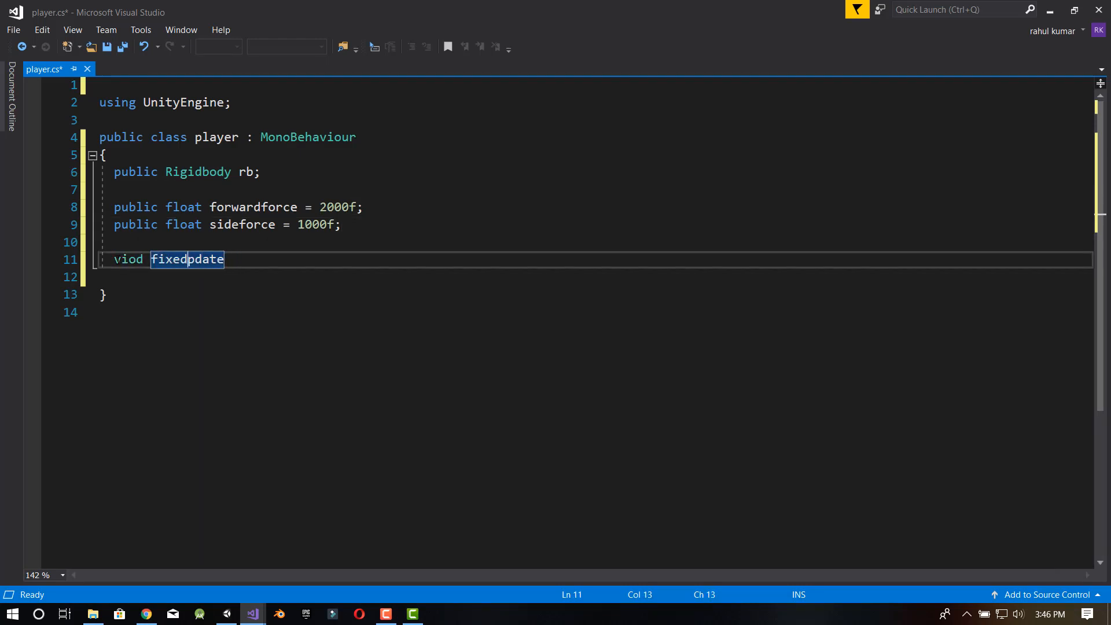
pyautogui.hotkey('alt', 'Tab')
pyautogui.press('Tab')
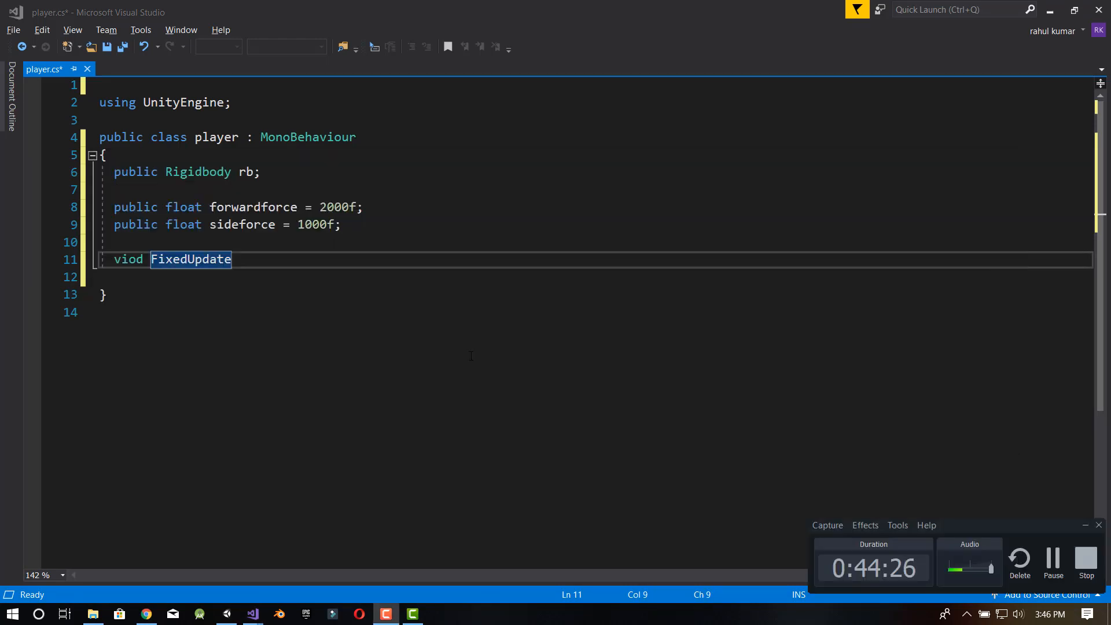
pyautogui.hotkey('alt', 'Tab')
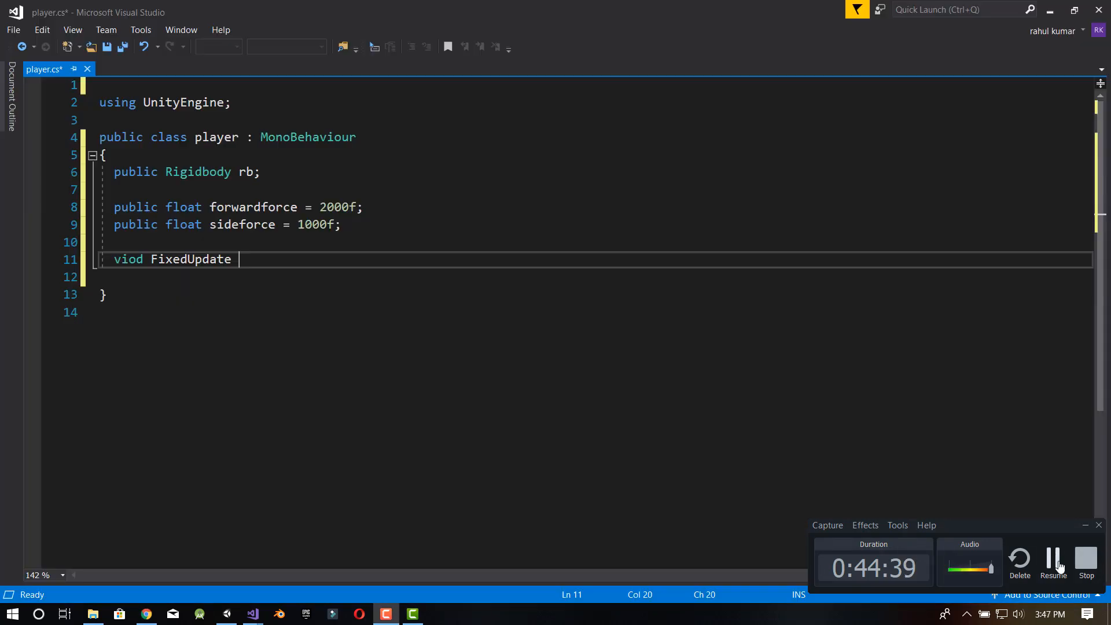
# - Add empty parentheses and a brace-enclosed body to the FixedUpdate method
pyautogui.write('()')
pyautogui.press('Return')
pyautogui.press('Return')
pyautogui.write('{')
pyautogui.press('Return')
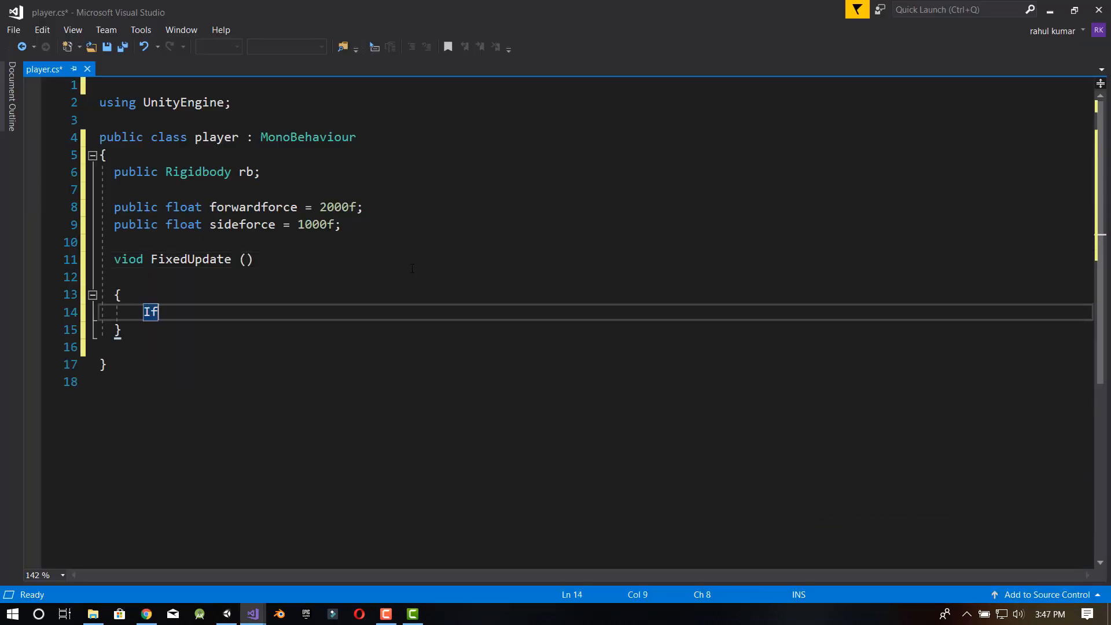
# - Write if(Input.GetKey("w")) in FixedUpdate, followed by rb.AddForce(0, 0, forwardforce*Time.deltaTime);
pyautogui.write('If(Input.GetKey(')
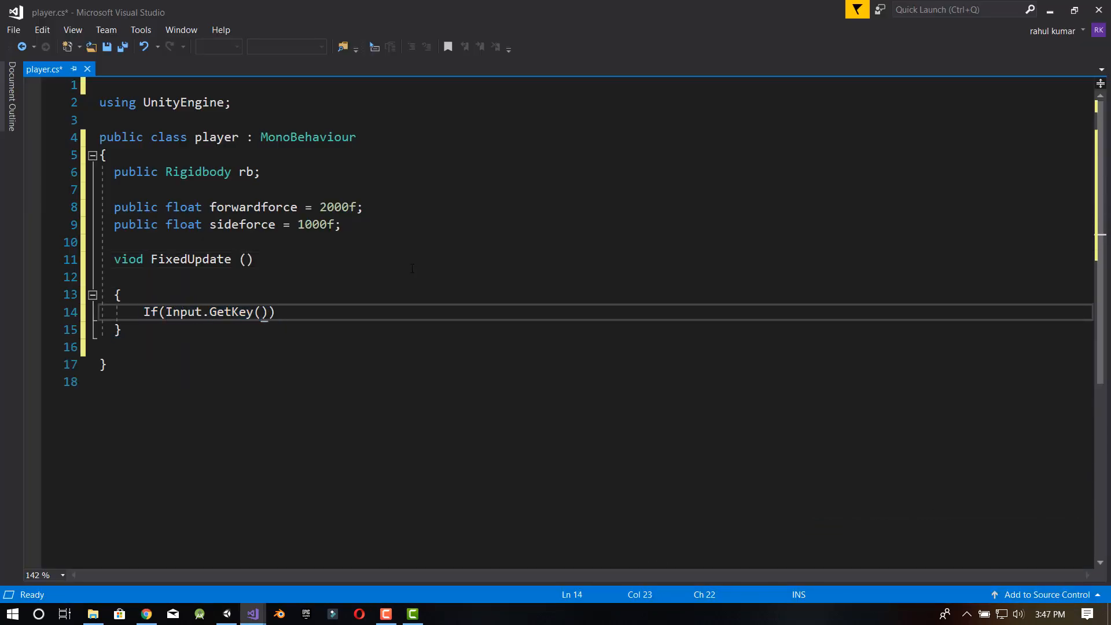
pyautogui.press('Return')
pyautogui.press('Return')
pyautogui.write('rb.Addforce')
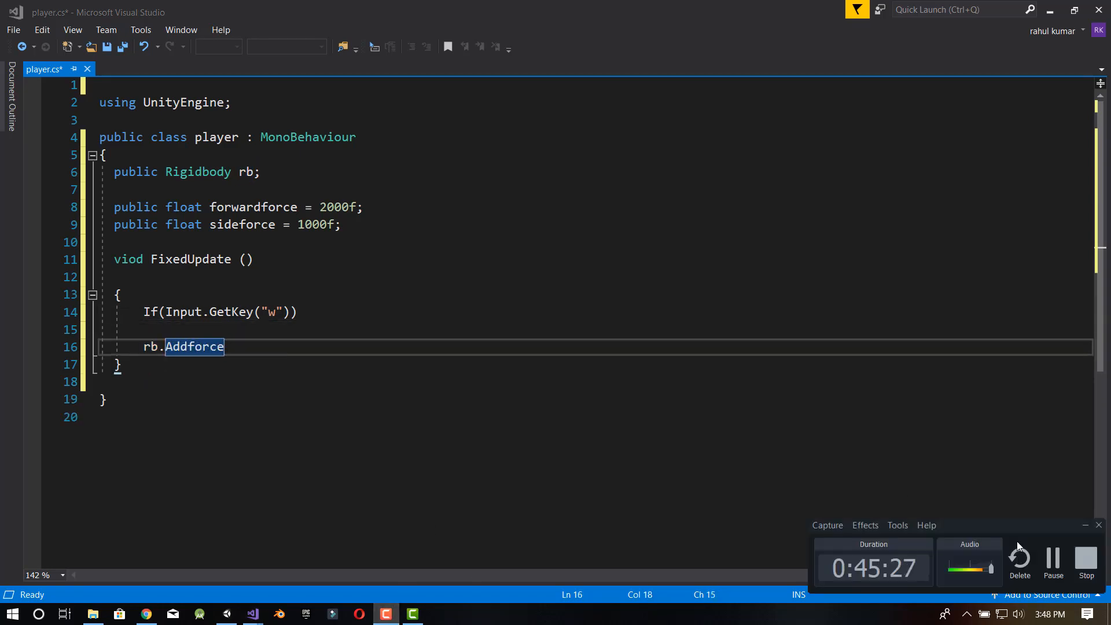
pyautogui.click(196, 346)
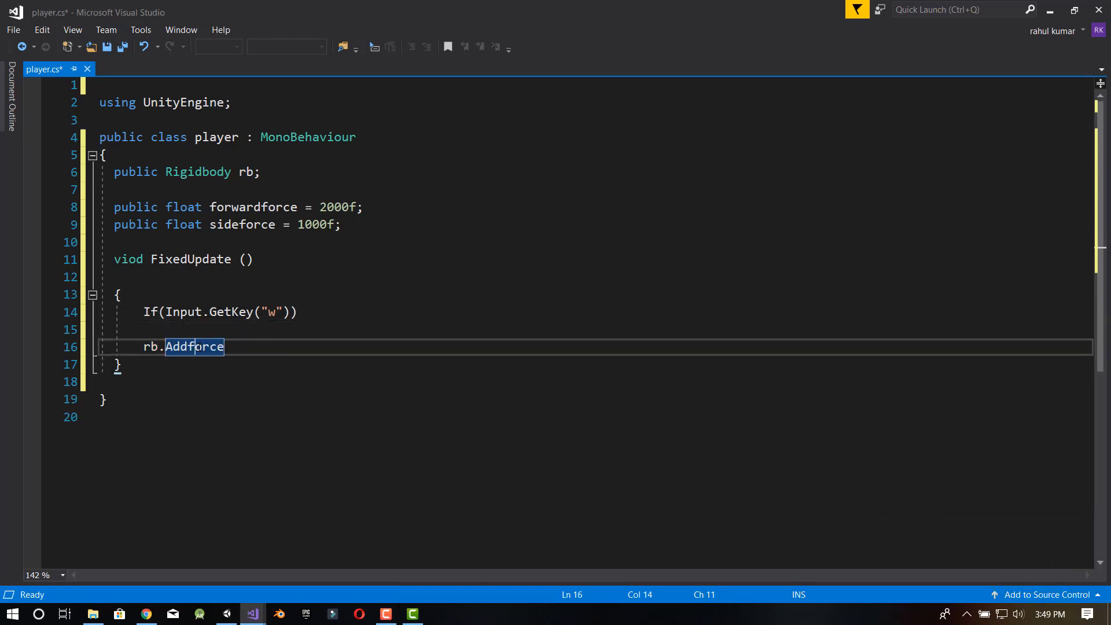
pyautogui.write('(0, 0, ')
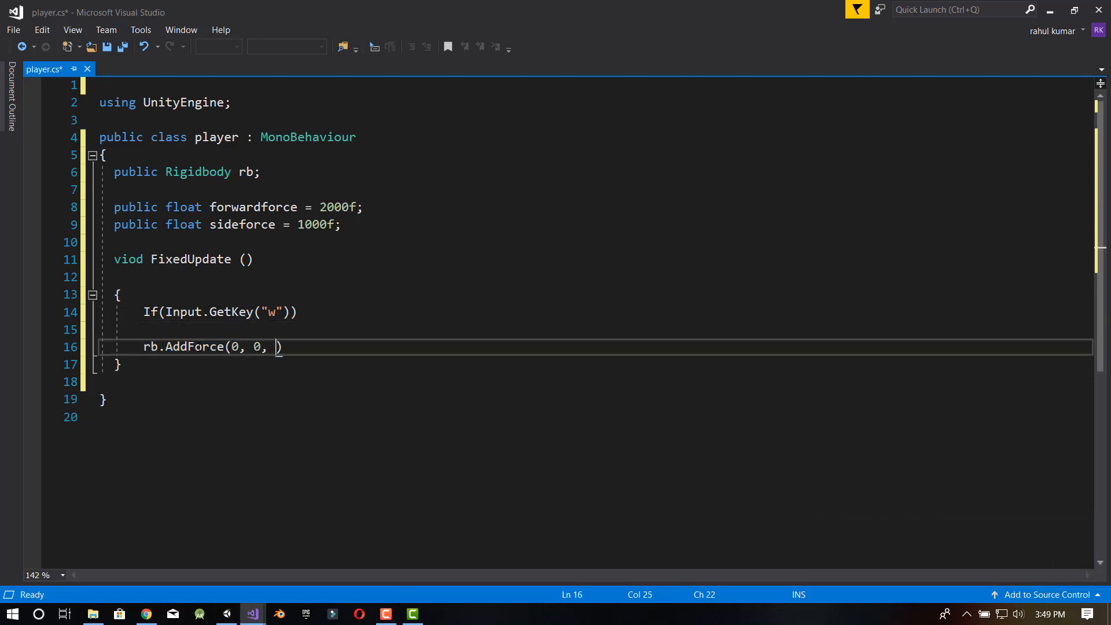
pyautogui.write('forwardforce*Time')
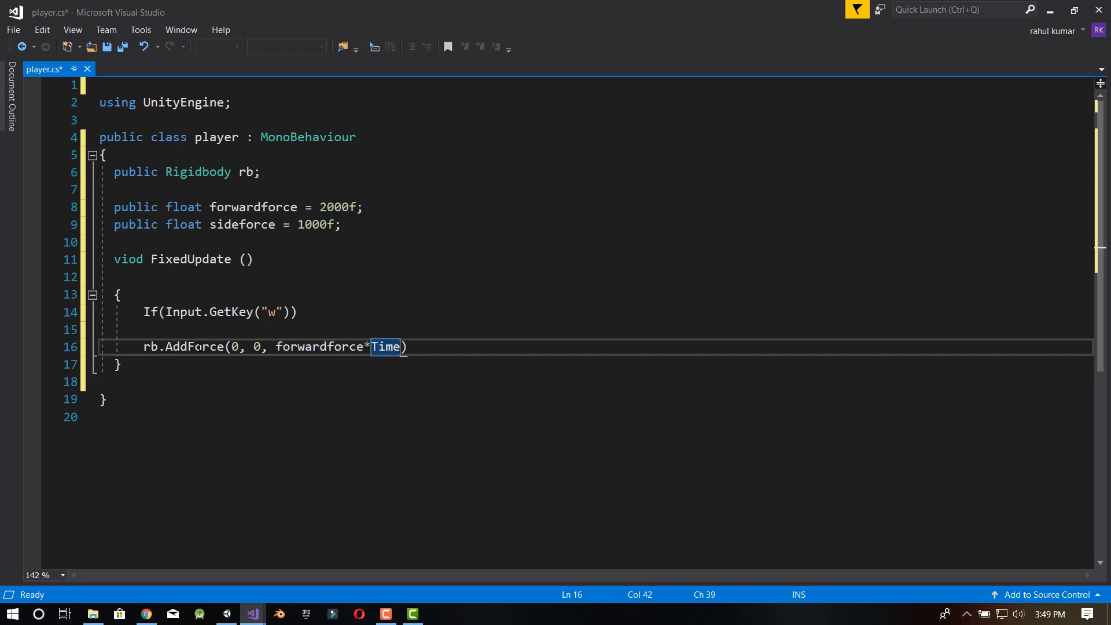
pyautogui.write('.deltaTime')
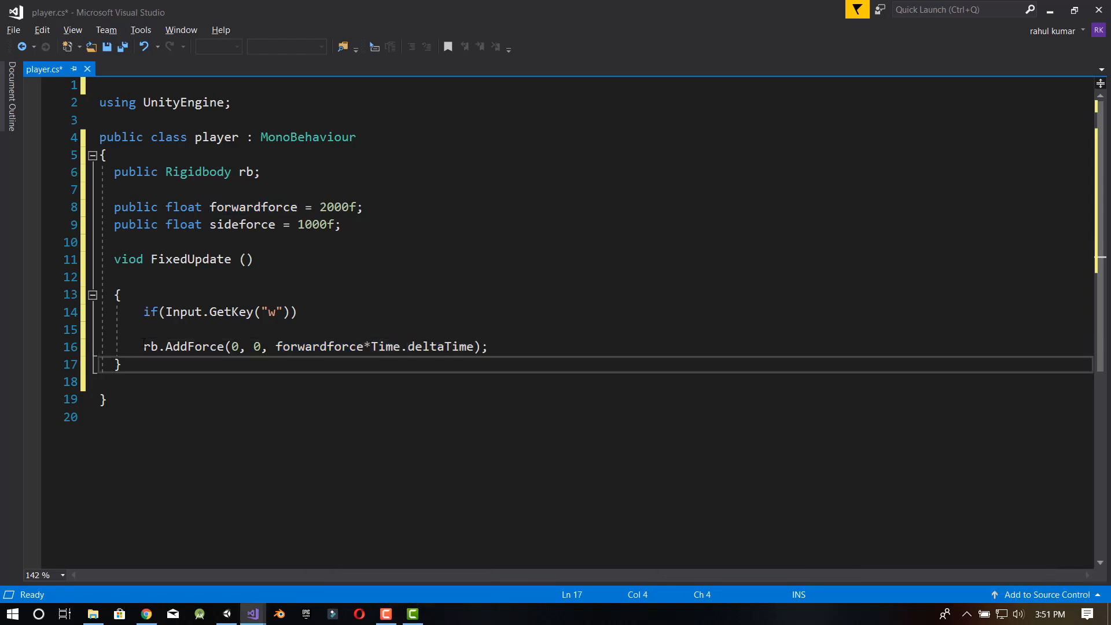
# - Enclose the rb.AddForce line in its own braces under the w-key condition
pyautogui.hotkey('shift', 'Home')
pyautogui.hotkey('ctrl', 'x')
pyautogui.write('{')
pyautogui.press('Return')
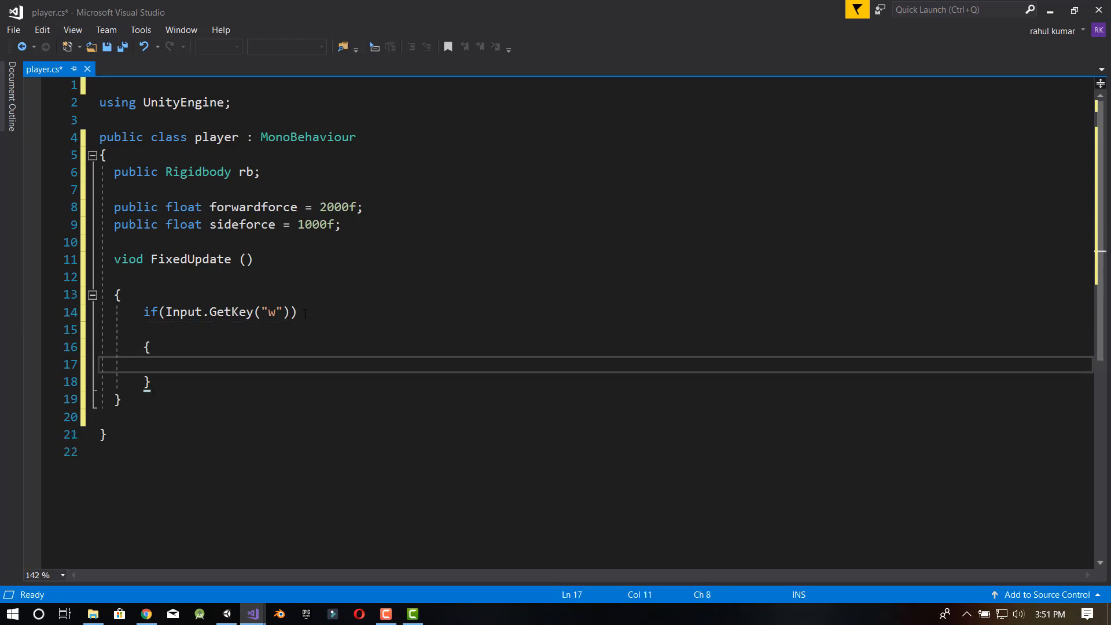
pyautogui.hotkey('ctrl', 'v')
# - Duplicate the complete w-key if block below itself inside FixedUpdate
pyautogui.click(173, 387)
pyautogui.press('Return')
pyautogui.press('Return')
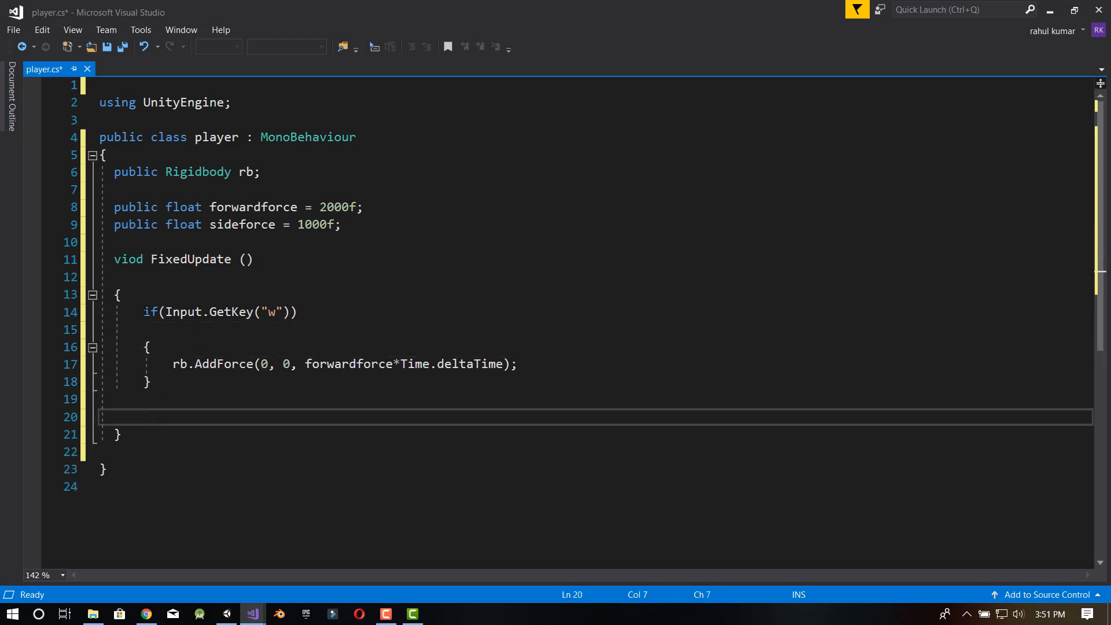
pyautogui.moveTo(143, 312); pyautogui.dragTo(152, 383)
pyautogui.hotkey('ctrl', 'c')
pyautogui.click(169, 416)
pyautogui.hotkey('ctrl', 'v')
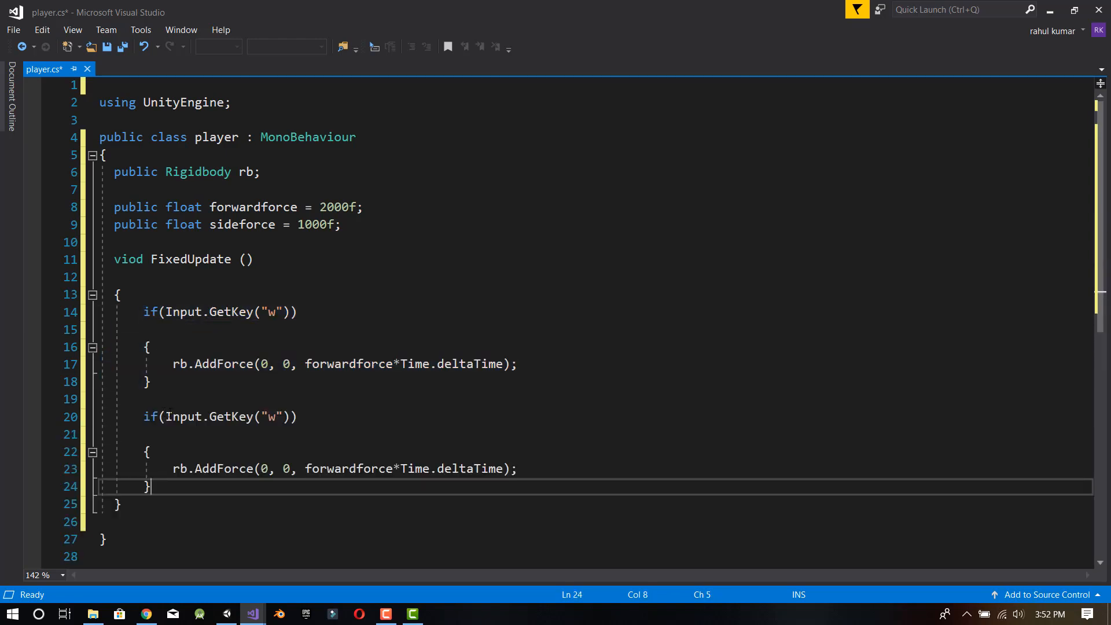
# - Change the copied block's key to "s" and its force argument to -forwardforce*Time.deltaTime
pyautogui.doubleClick(272, 417)
pyautogui.write('s')
pyautogui.click(305, 468)
pyautogui.write('-')
pyautogui.press('Down')
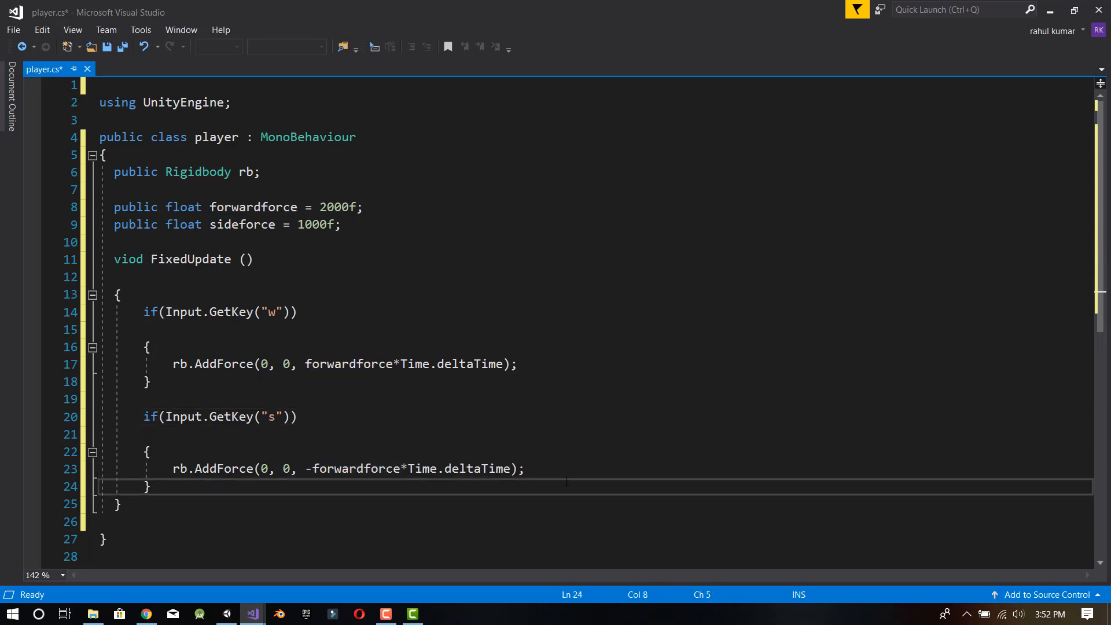
# - Duplicate both the w-key and s-key if blocks below the existing ones in FixedUpdate
pyautogui.moveTo(139, 301); pyautogui.dragTo(151, 486)
pyautogui.hotkey('ctrl', 'c')
pyautogui.click(152, 486)
pyautogui.press('Return')
pyautogui.press('Return')
pyautogui.hotkey('ctrl', 'v')
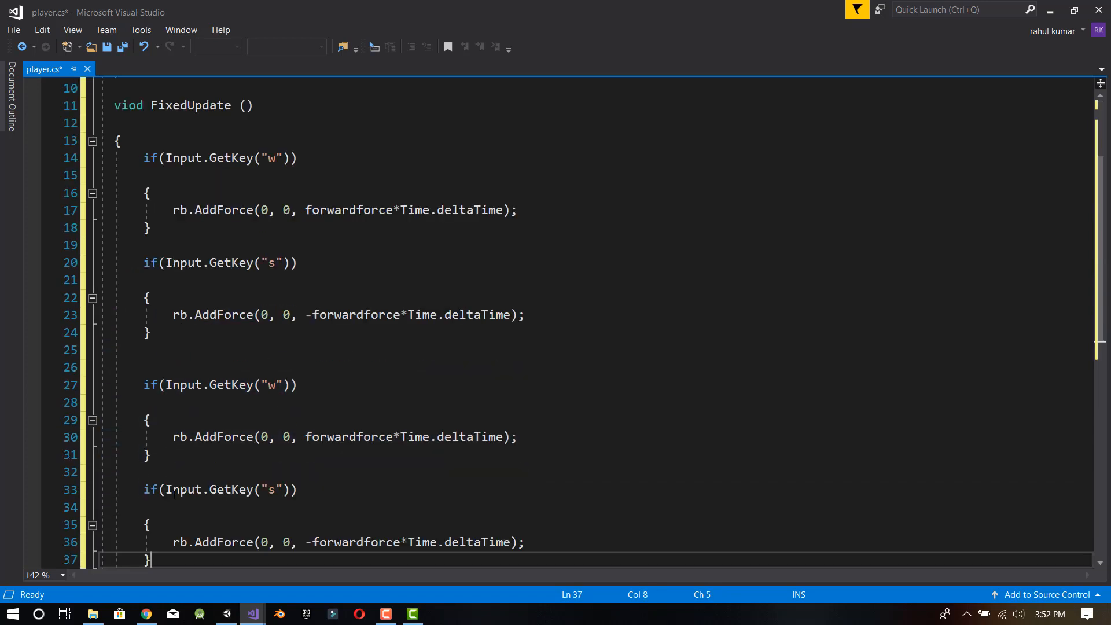
# - Change the third block's key to "a" and move forwardforce*Time.deltaTime to the first AddForce argument, ahead of the two zeros
pyautogui.scroll(-1, 506, 420)
pyautogui.scroll(1, 506, 419)
pyautogui.doubleClick(272, 385)
pyautogui.write('a')
pyautogui.click(375, 437)
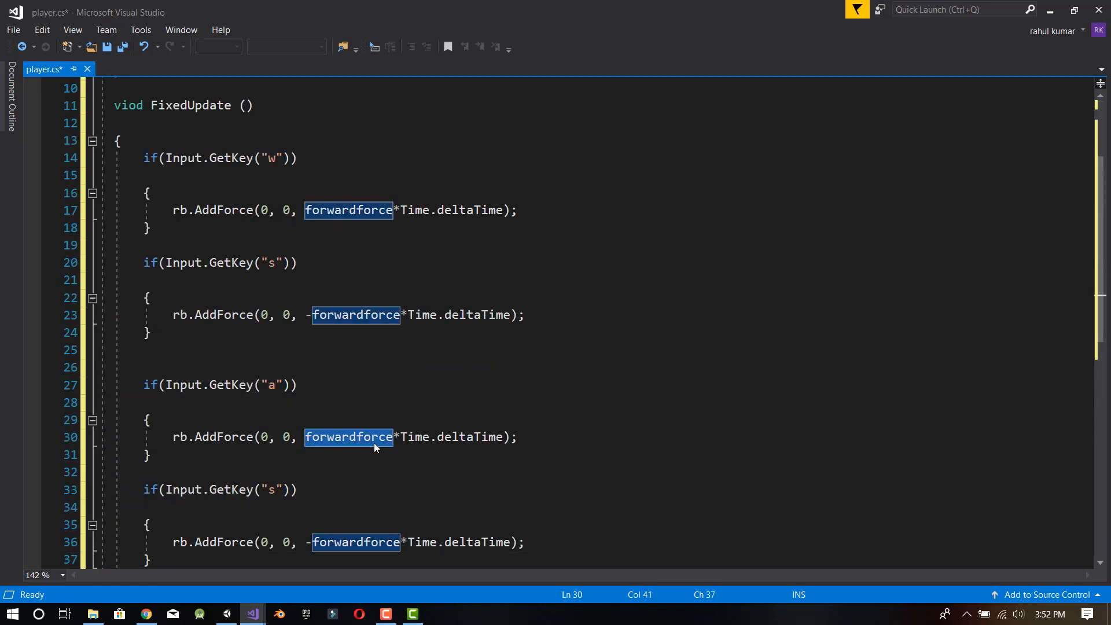
pyautogui.moveTo(305, 437); pyautogui.dragTo(512, 437)
pyautogui.press('BackSpace')
pyautogui.press('BackSpace')
pyautogui.press('BackSpace')
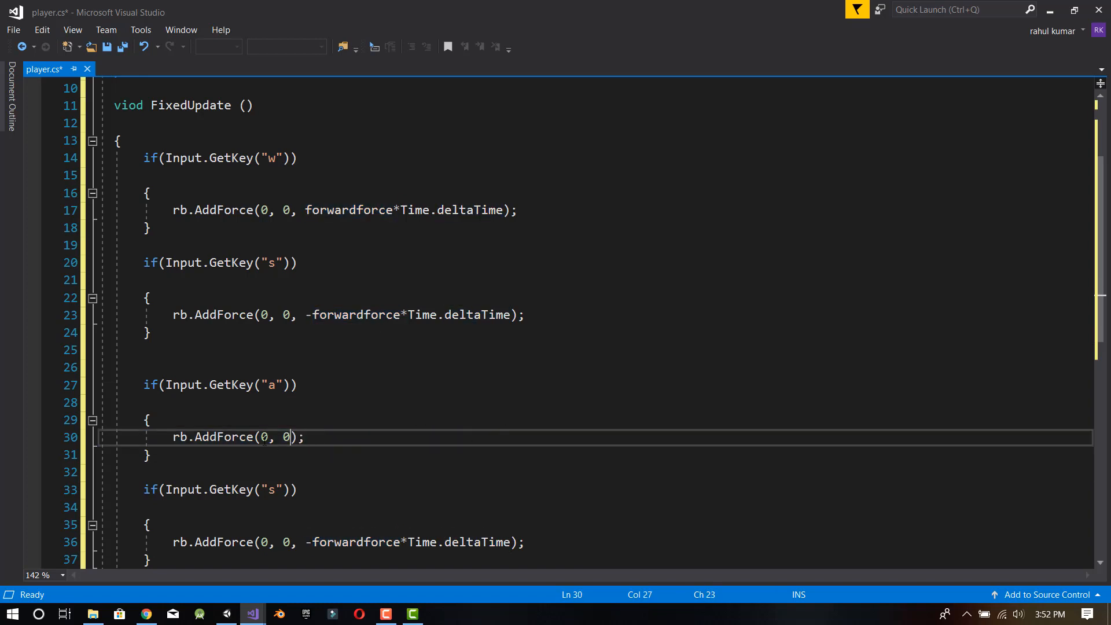
pyautogui.click(261, 437)
pyautogui.hotkey('ctrl', 'v')
pyautogui.write(',')
# - Replace forwardforce with -sideforce in the a-key block's AddForce call
pyautogui.click(261, 437)
pyautogui.press('Delete')
pyautogui.press('Delete')
pyautogui.press('Delete')
pyautogui.press('Delete')
pyautogui.press('Delete')
pyautogui.press('Delete')
pyautogui.press('Delete')
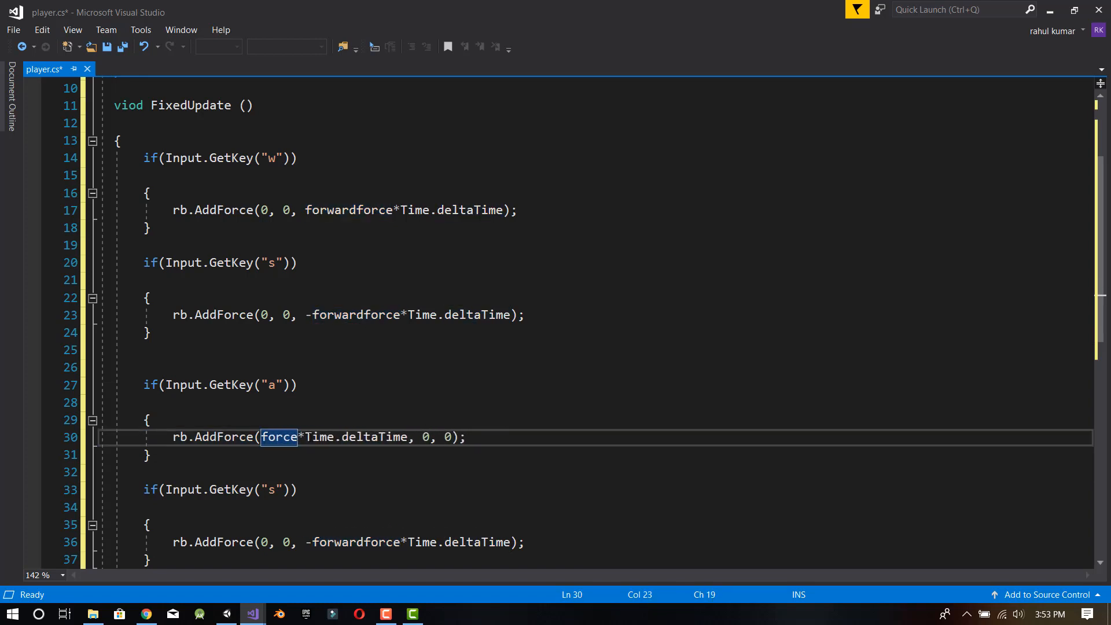
pyautogui.write('-side')
pyautogui.press('Return')
# - Change the last block's key to "d" and its statement to rb.AddForce(sideforce*Time.deltaTime, 0, 0);
pyautogui.scroll(-1, 301, 438)
pyautogui.moveTo(166, 385); pyautogui.dragTo(549, 385)
pyautogui.scroll(-1, 345, 442)
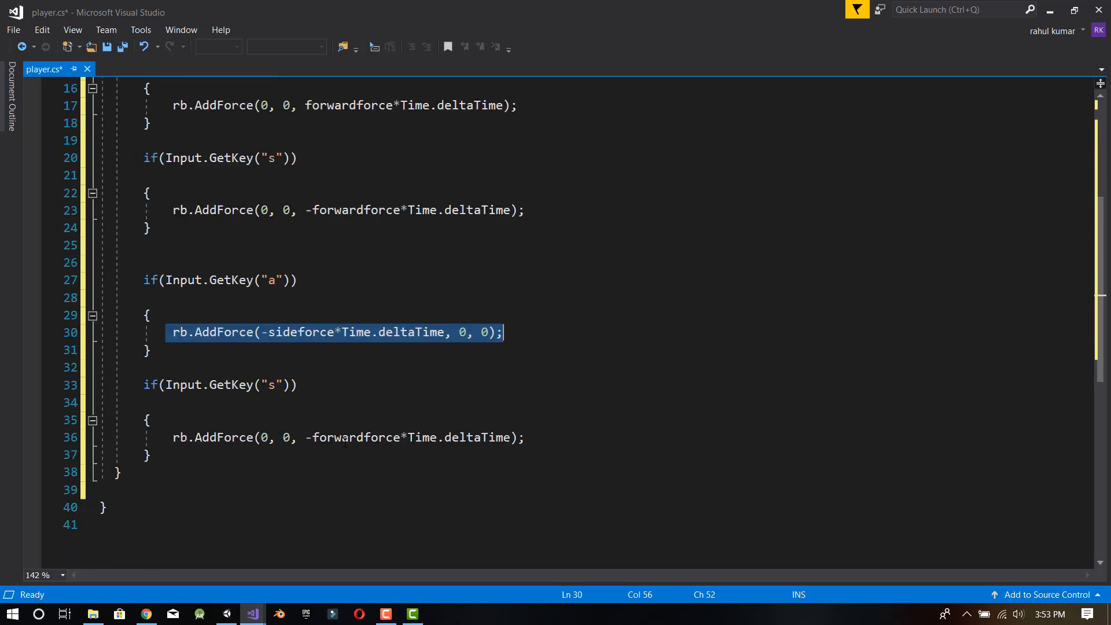
pyautogui.click(276, 386)
pyautogui.press('BackSpace')
pyautogui.write('d')
pyautogui.moveTo(173, 439); pyautogui.dragTo(526, 439)
pyautogui.hotkey('ctrl', 'v')
pyautogui.click(278, 442)
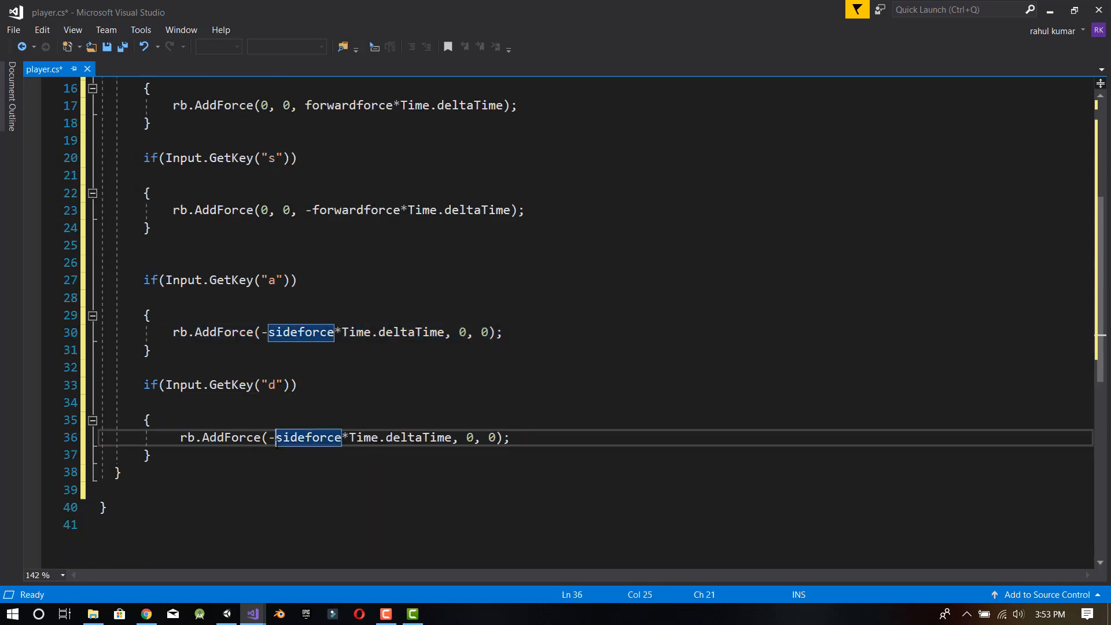
pyautogui.press('BackSpace')
# - Review the movement code and save player.cs
pyautogui.scroll(5, 556, 442)
pyautogui.click(608, 400)
pyautogui.scroll(-5, 608, 405)
pyautogui.hotkey('ctrl', 's')
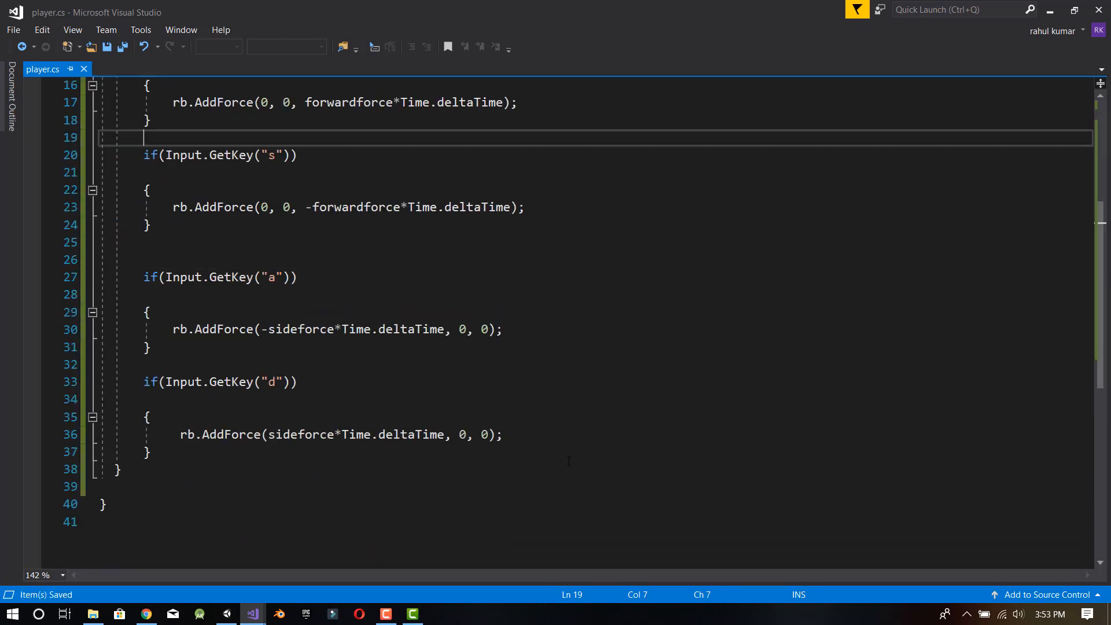
# - Switch to Unity, try to play the scene and check the Sphere's Player script component
pyautogui.hotkey('alt', 'Tab')
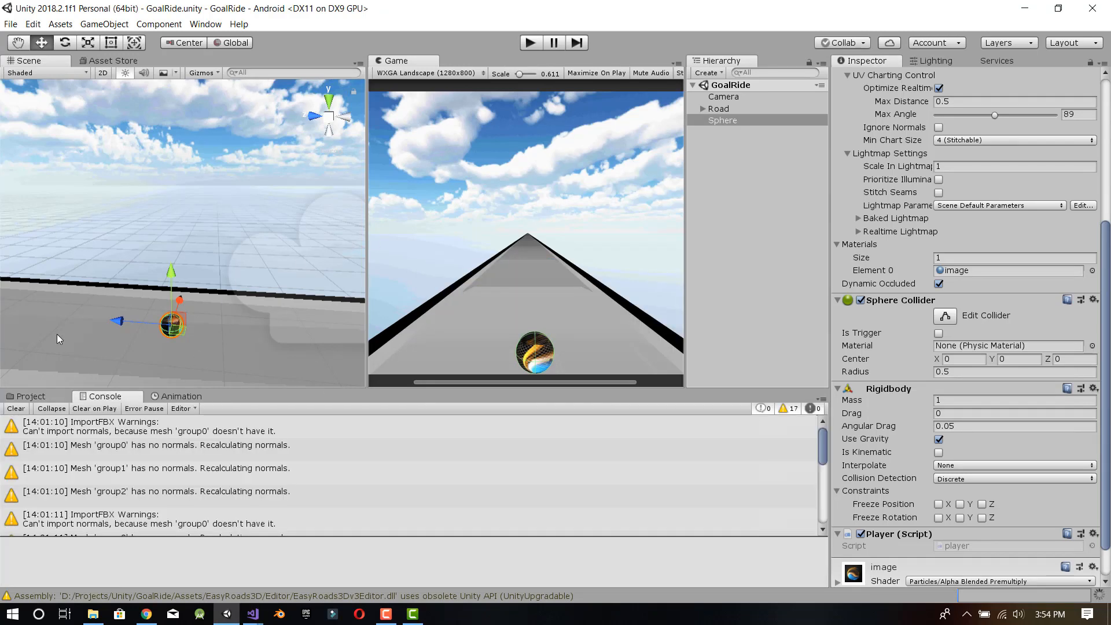
pyautogui.click(531, 43)
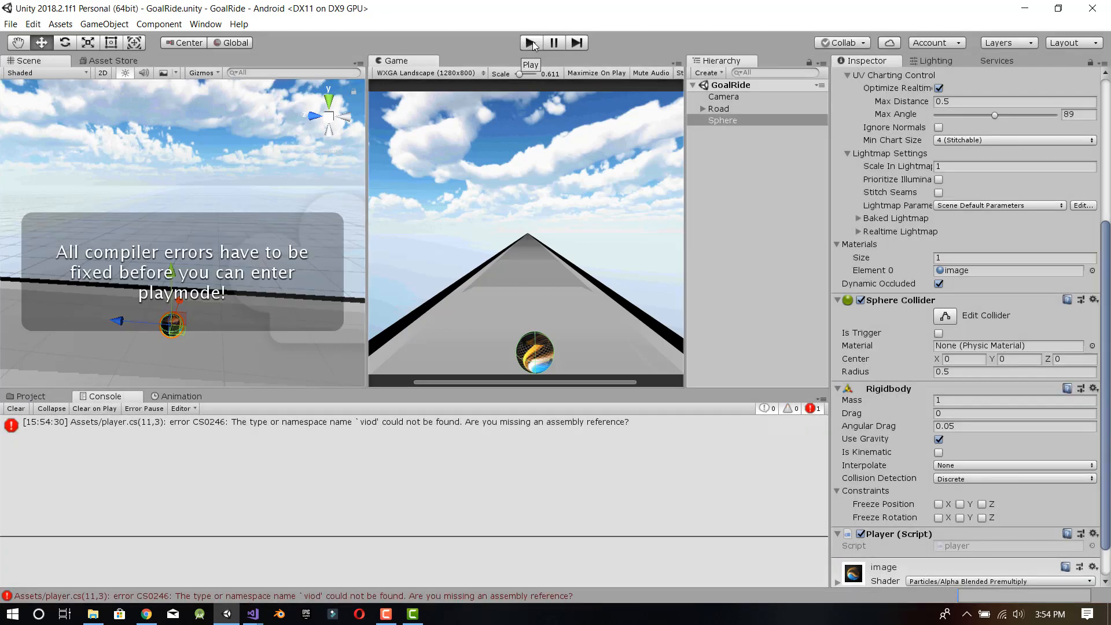
pyautogui.scroll(-2, 1109, 352)
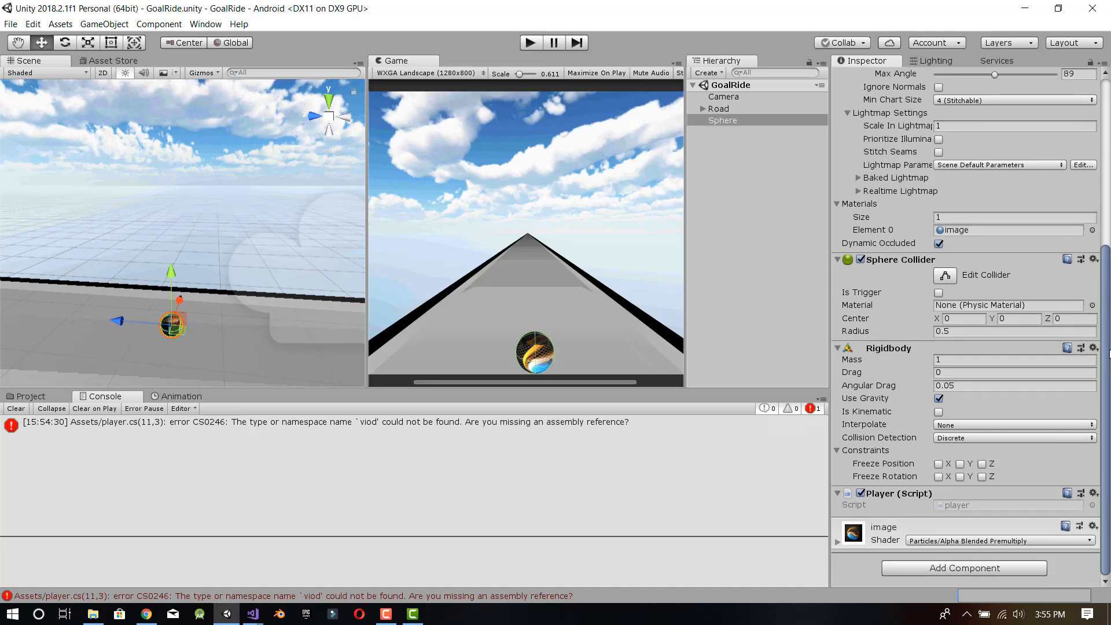
# - Correct the FixedUpdate return type to void in player.cs, save the script and switch back to Unity
pyautogui.click(253, 614)
pyautogui.scroll(5, 345, 384)
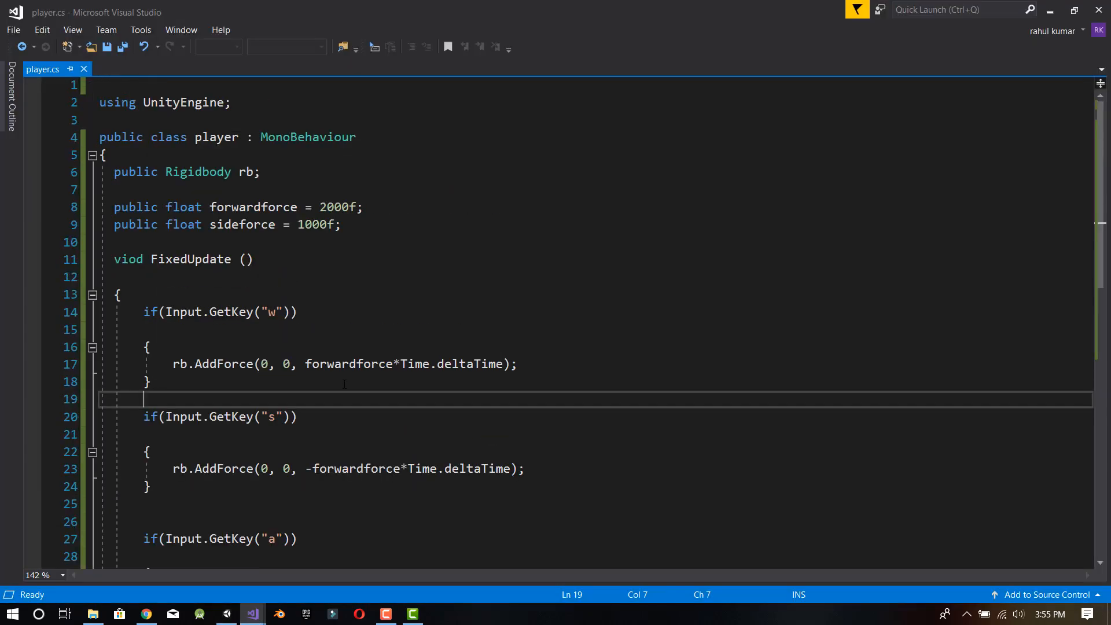
pyautogui.scroll(-10, 344, 384)
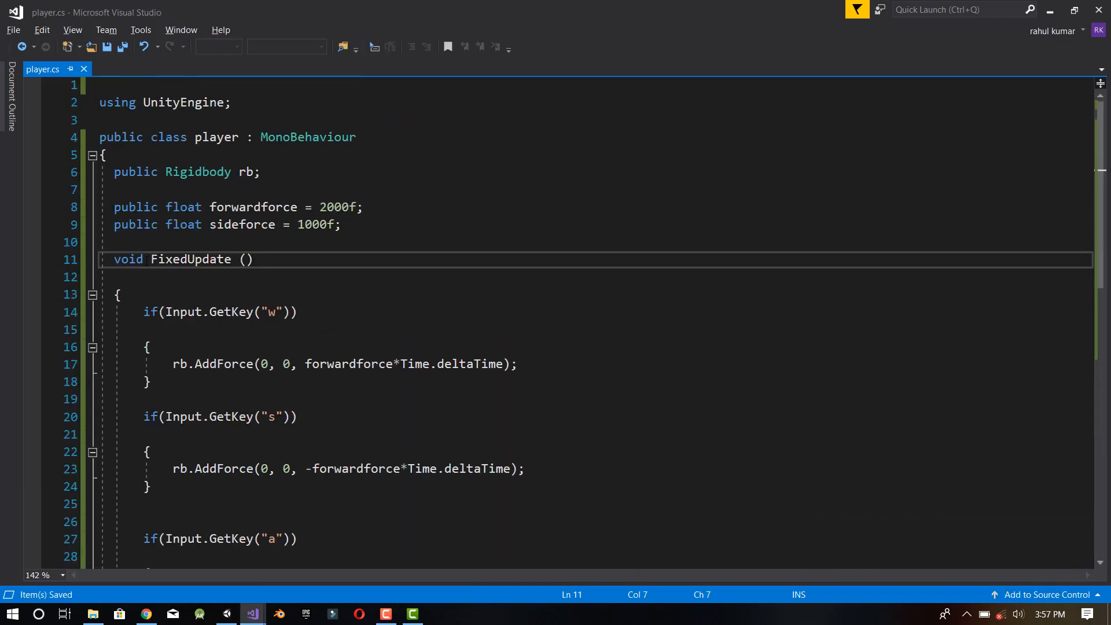
pyautogui.click(408, 283)
pyautogui.hotkey('alt', 'Tab')
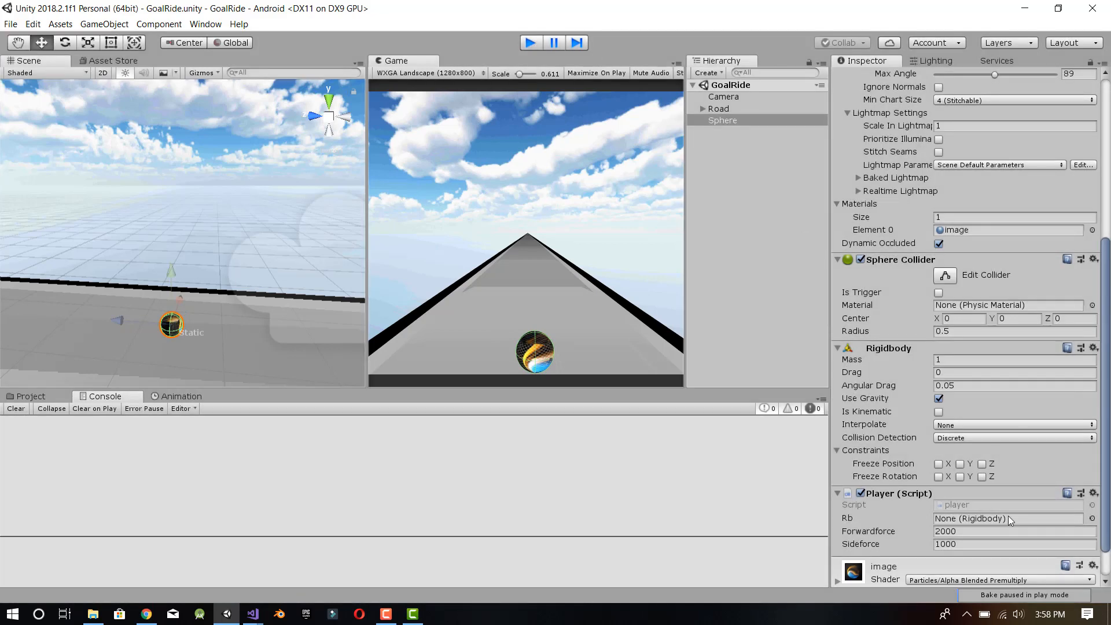
# - Exit play mode, assign the Sphere's Rigidbody to the Player script's Rb reference and save the scene
pyautogui.hotkey('ctrl', 'p')
pyautogui.click(24, 397)
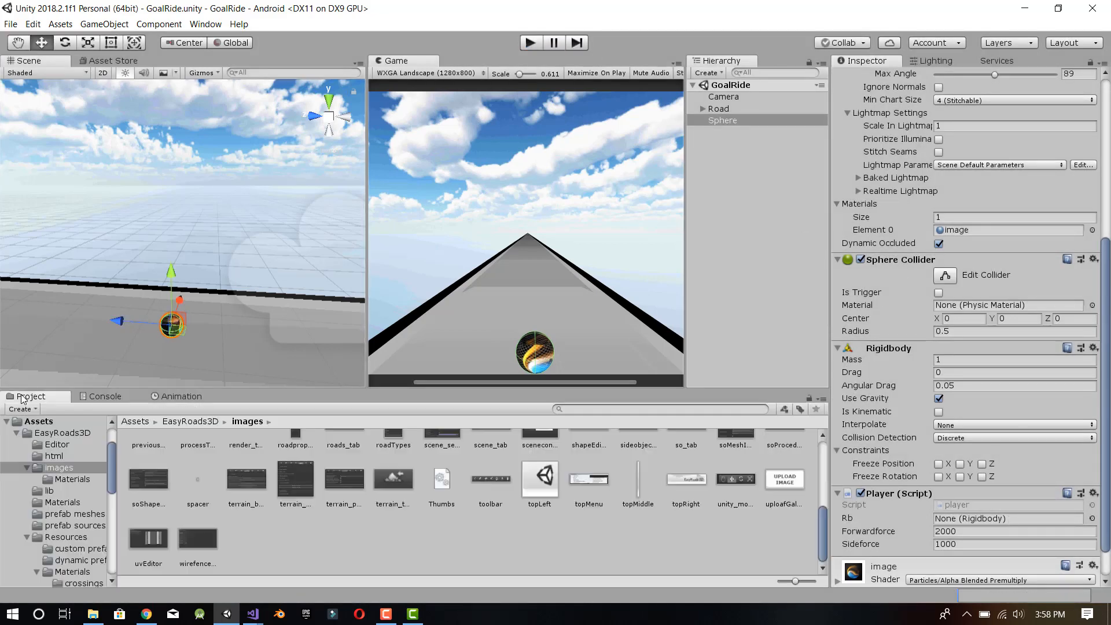
pyautogui.moveTo(1056, 393); pyautogui.dragTo(1015, 519)
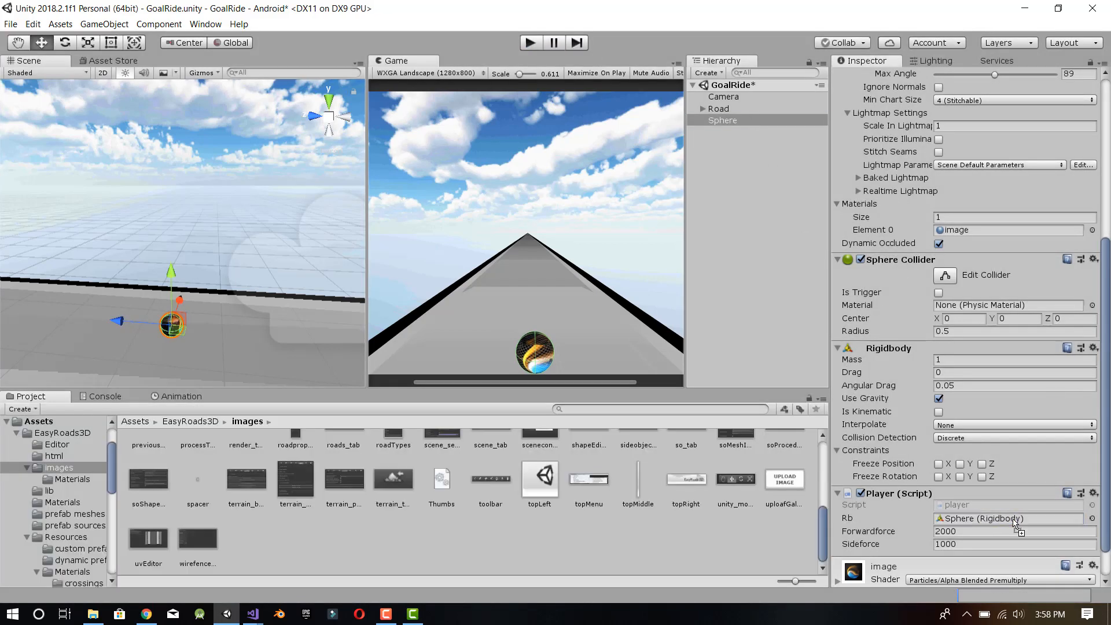
pyautogui.hotkey('ctrl', 's')
# - Play the scene, test the sphere's sideways movement with the d and a keys, and stop playback
pyautogui.click(530, 42)
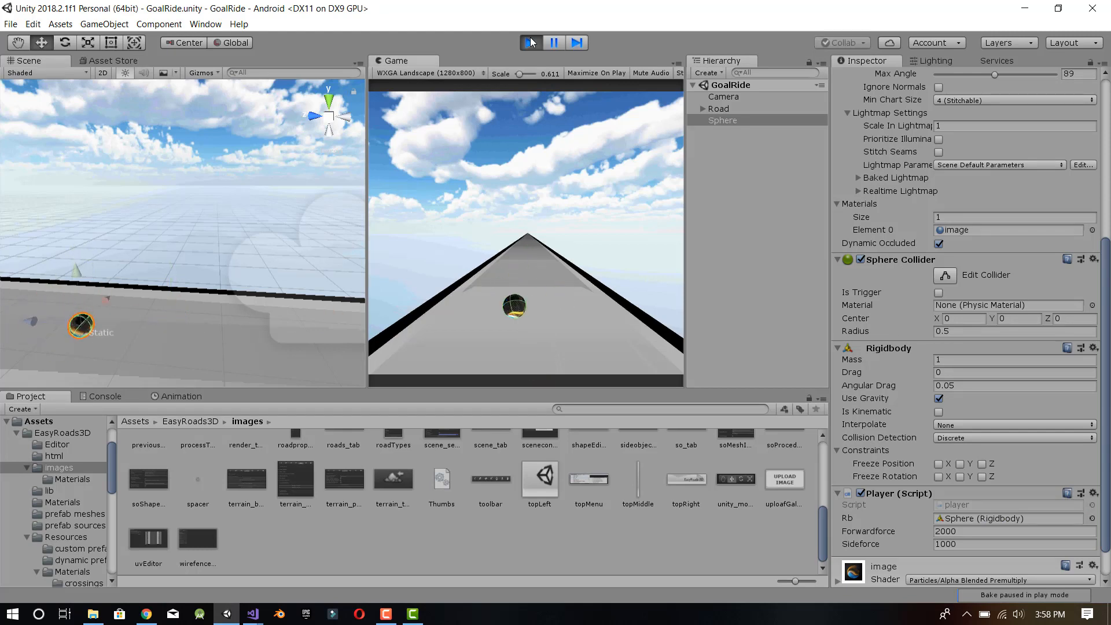
pyautogui.press('d')
pyautogui.press('a')
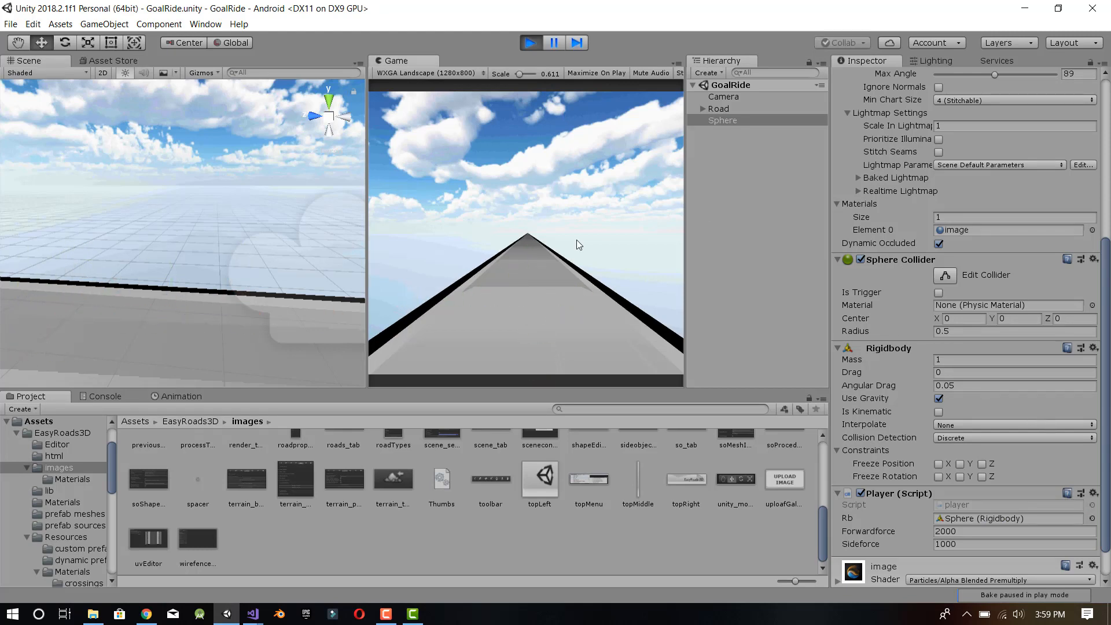
pyautogui.click(529, 43)
# - Set the Player script's Forwardforce to 1000 and Sideforce to 500 and play the scene to test them
pyautogui.click(971, 531)
pyautogui.write('1000')
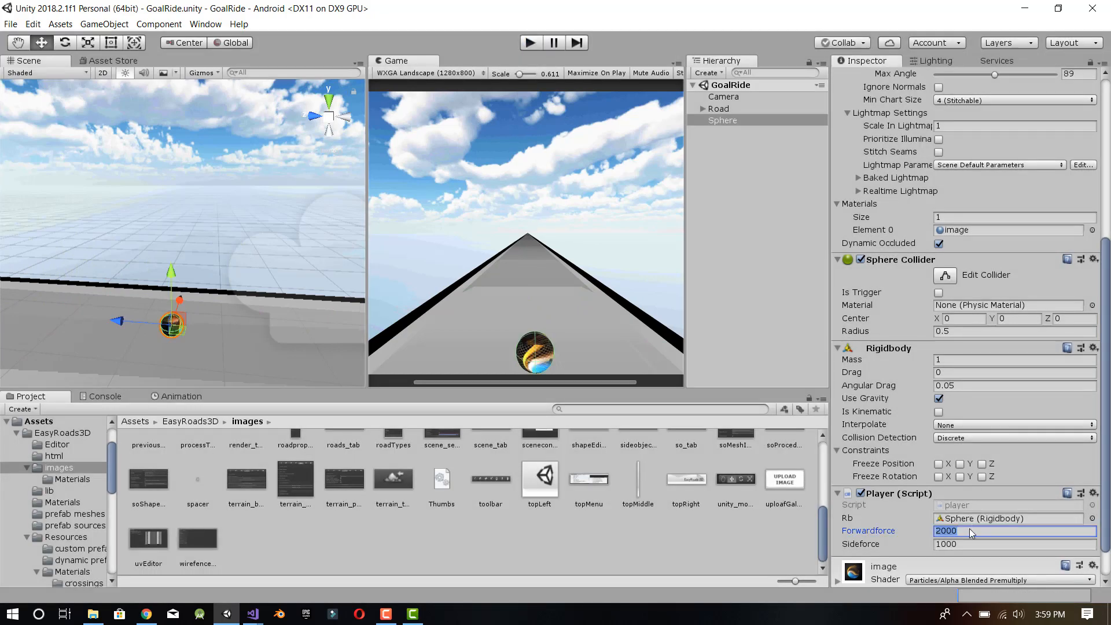
pyautogui.click(972, 544)
pyautogui.click(531, 42)
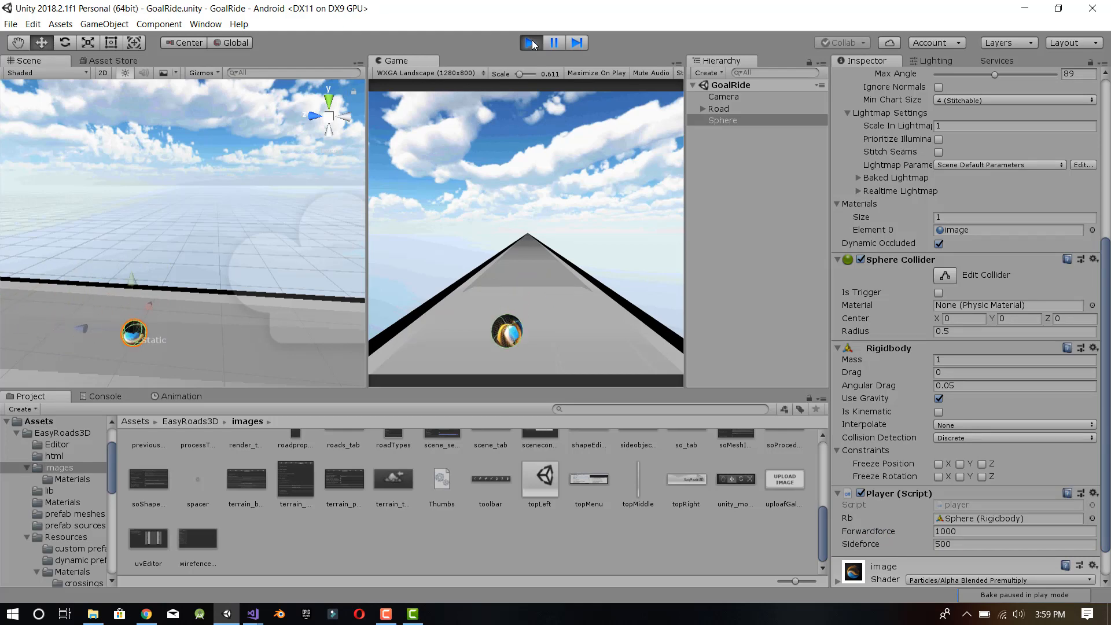
# - Switch to Visual Studio, look over the movement code in player.cs and return to Unity
pyautogui.click(252, 614)
pyautogui.click(270, 581)
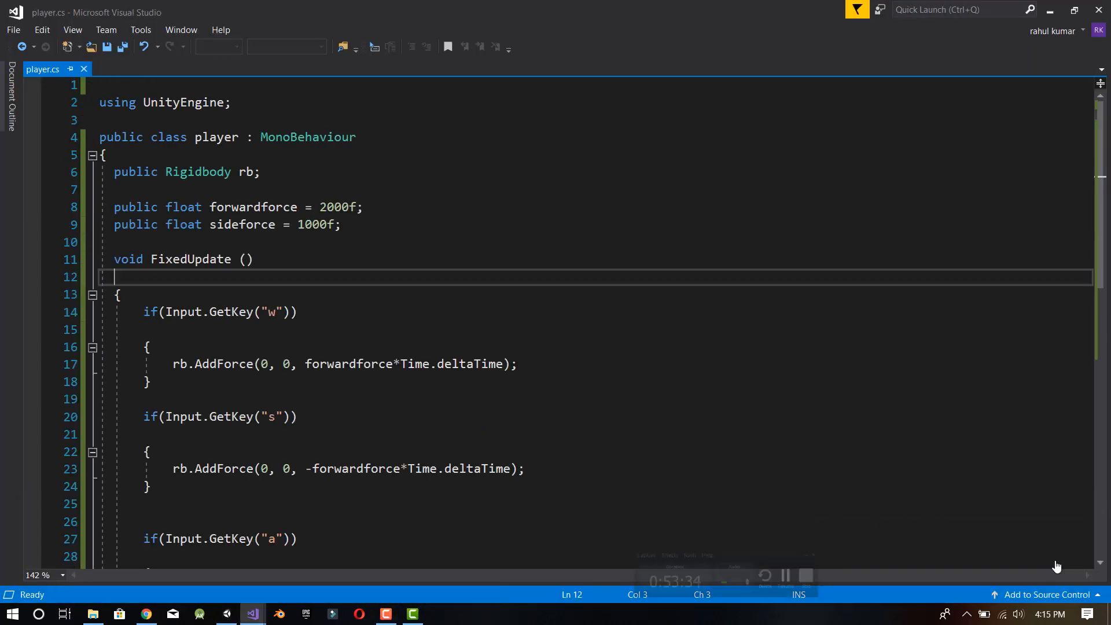
pyautogui.click(152, 487)
pyautogui.click(225, 612)
# - Play the scene, widen the Game view at the Scene view's expense and stop playback
pyautogui.click(528, 44)
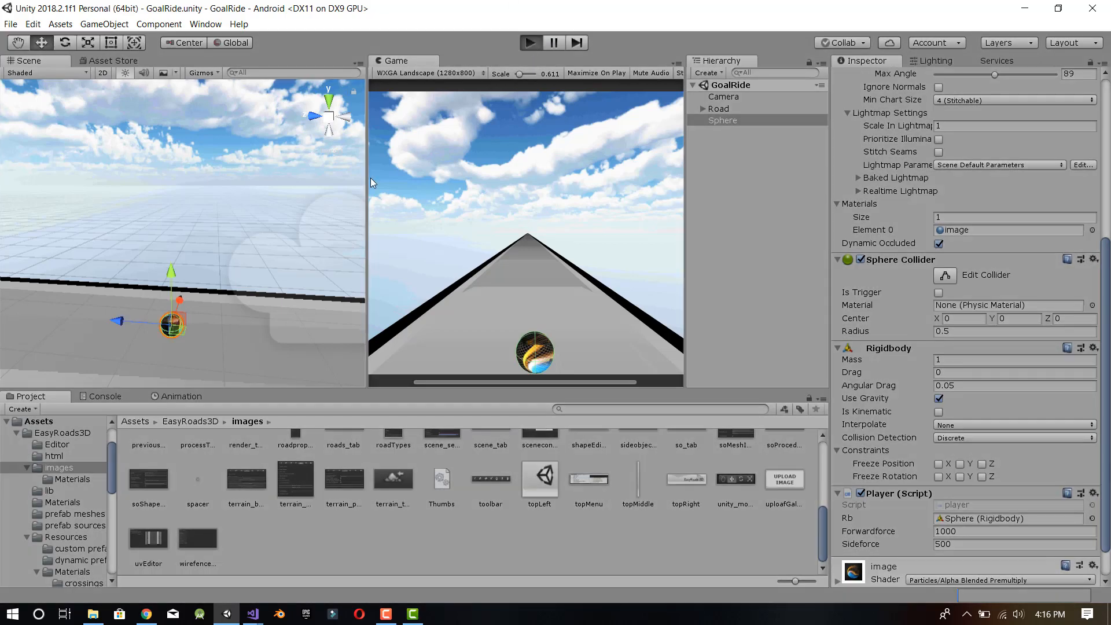
pyautogui.moveTo(368, 262); pyautogui.dragTo(228, 255)
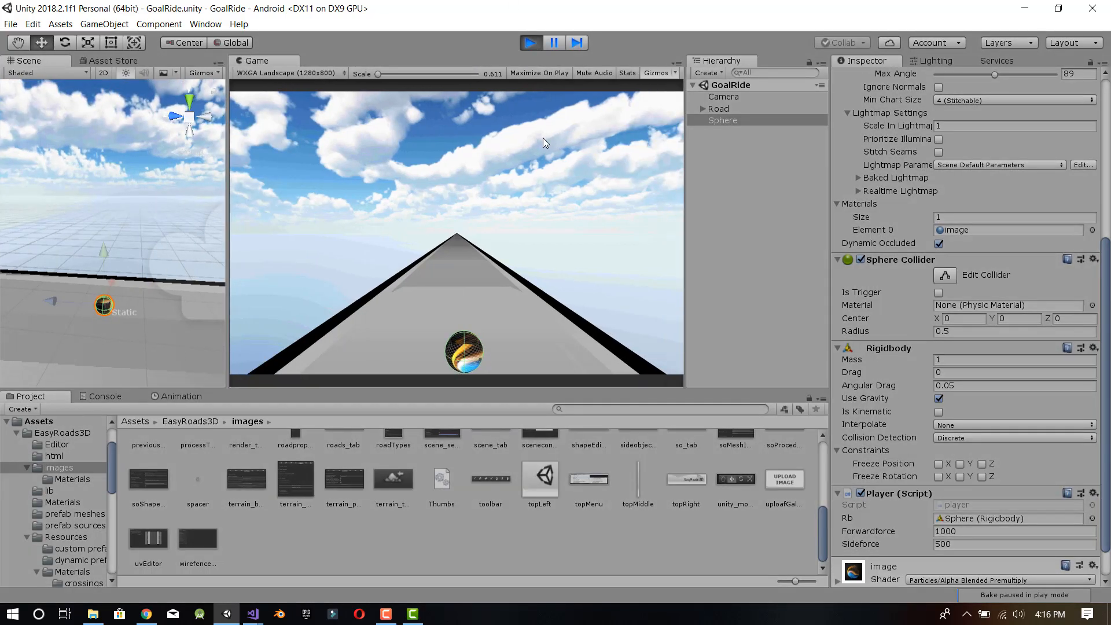
pyautogui.click(530, 44)
# - Check player.cs in Visual Studio again, return to Unity and run the scene to test the sphere's movement
pyautogui.click(253, 614)
pyautogui.click(249, 561)
pyautogui.click(519, 297)
pyautogui.hotkey('alt', 'Tab')
pyautogui.click(531, 48)
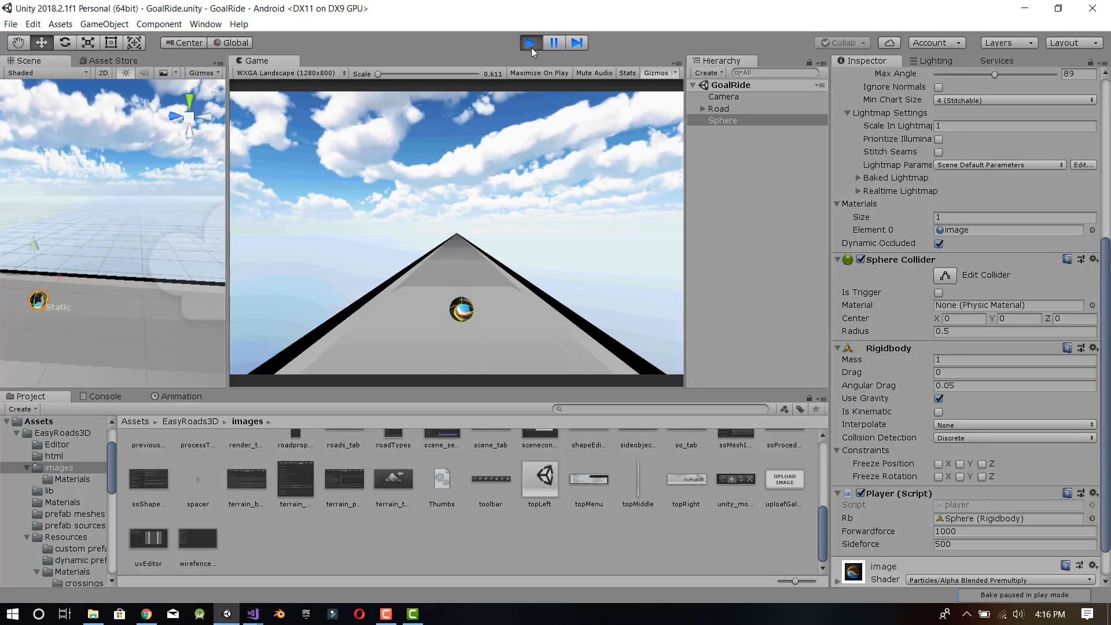
pyautogui.click(532, 47)
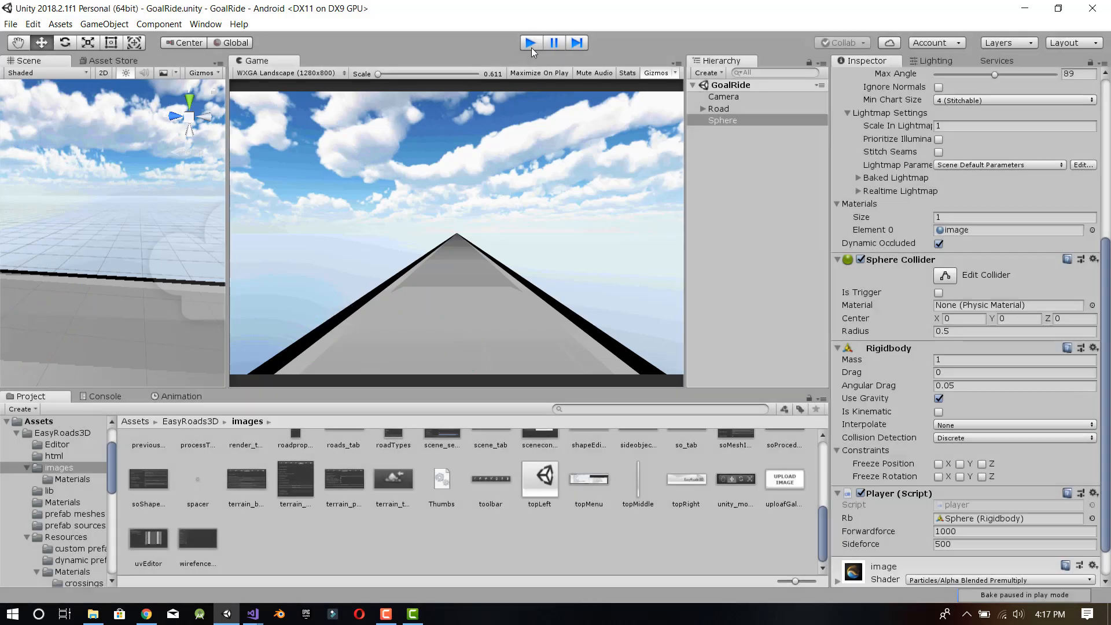